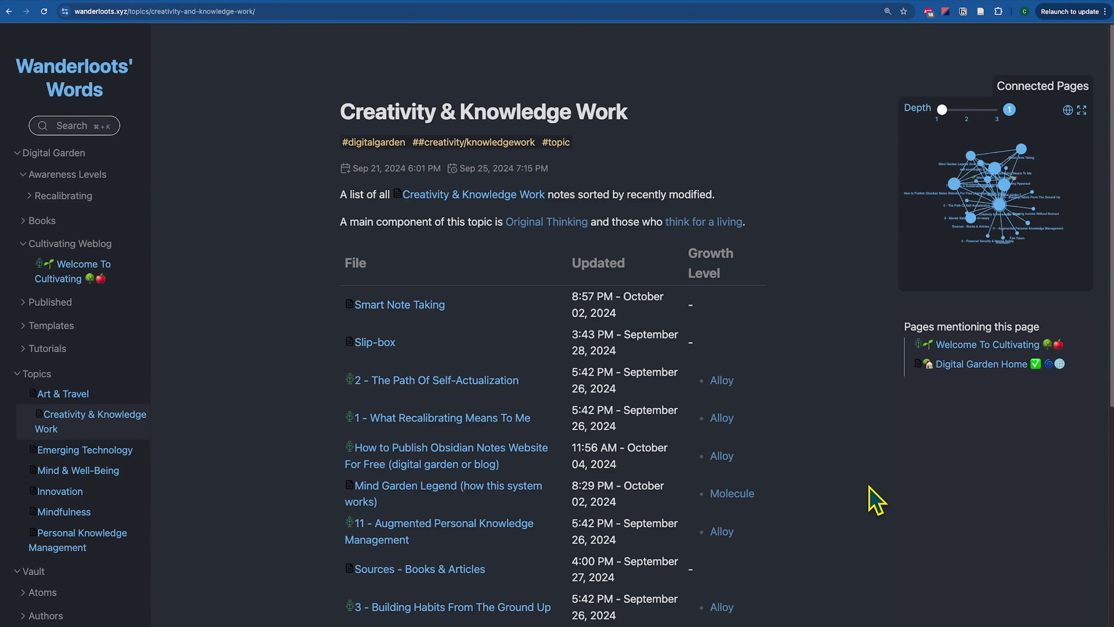
- Look through the note list on the Creativity & Knowledge Work page and the book table on the Sources - Books & Articles page
{"action": "scroll", "coordinate": [877, 501], "scroll_direction": "down", "scroll_amount": 1}
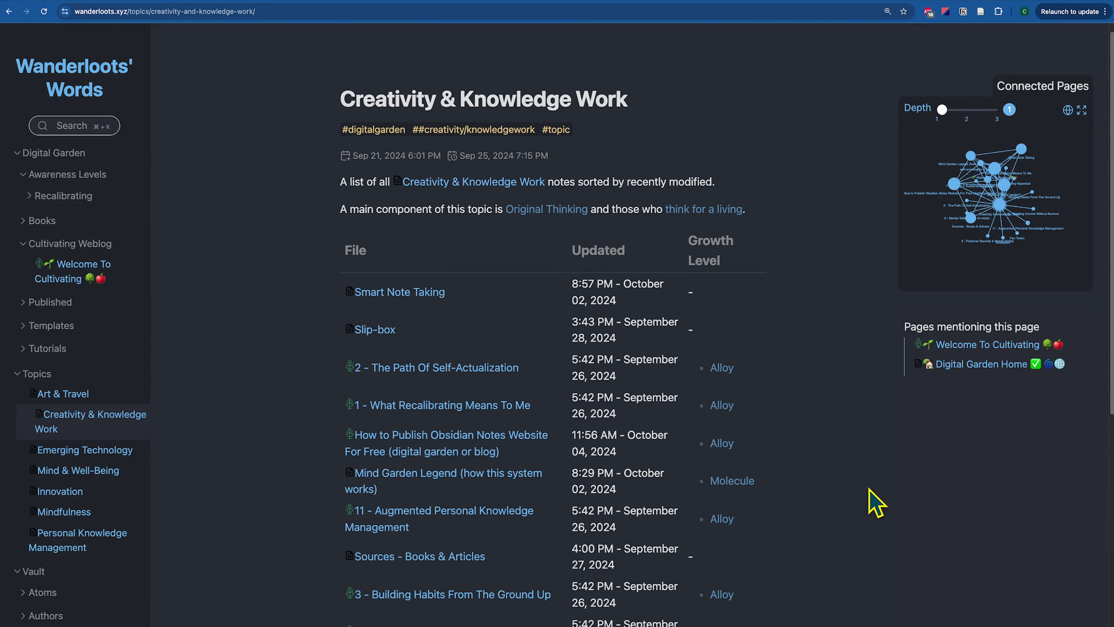
{"action": "scroll", "coordinate": [875, 501], "scroll_direction": "down", "scroll_amount": 1}
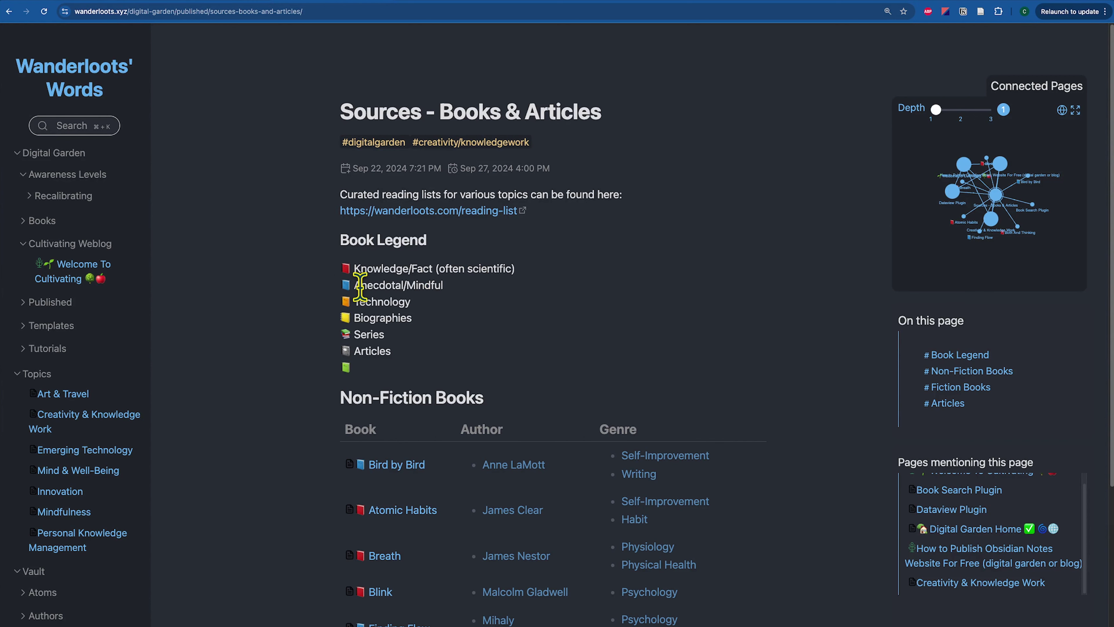
{"action": "scroll", "coordinate": [809, 480], "scroll_direction": "down", "scroll_amount": 2}
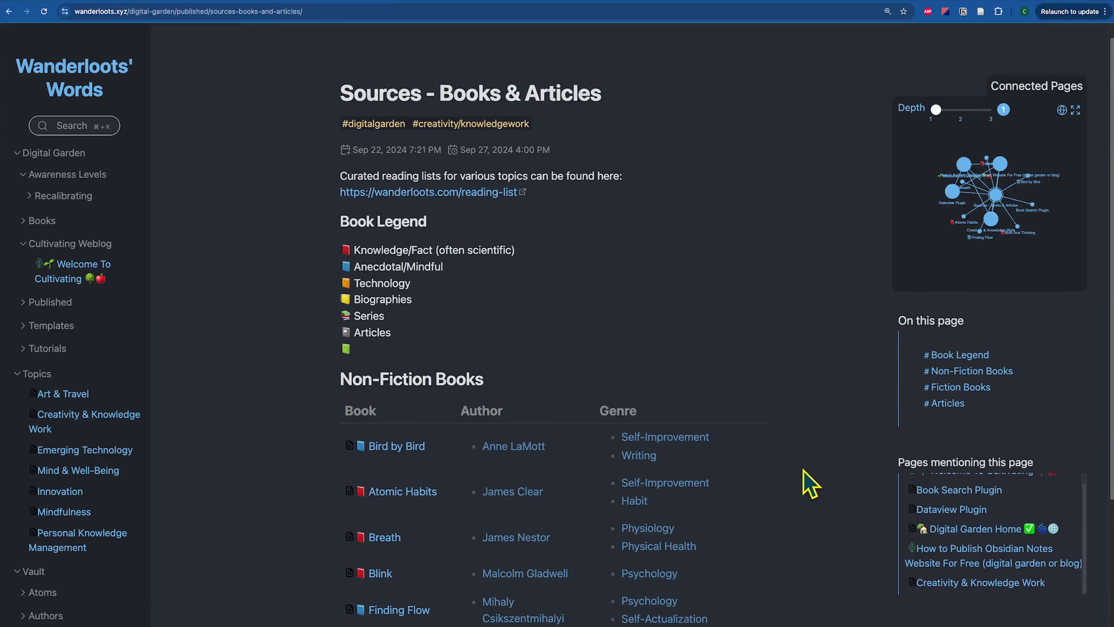
{"action": "scroll", "coordinate": [808, 482], "scroll_direction": "down", "scroll_amount": 2}
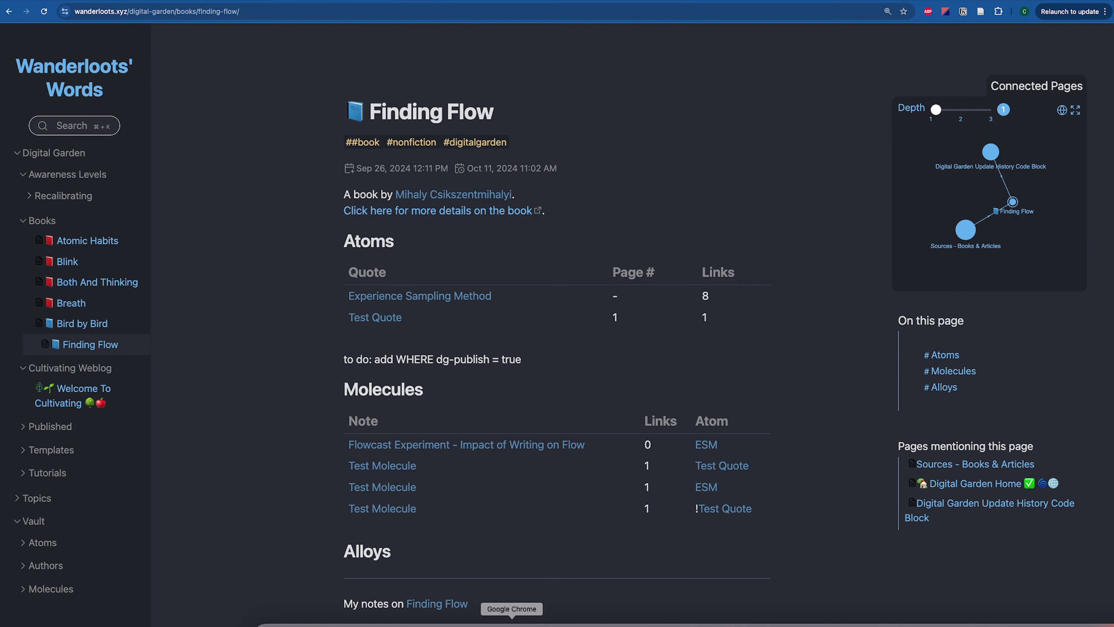
- Switch to Obsidian and look up the Auto Note Mover plugin by searching the community plugins for "auto note move"
{"action": "left_click", "coordinate": [412, 623]}
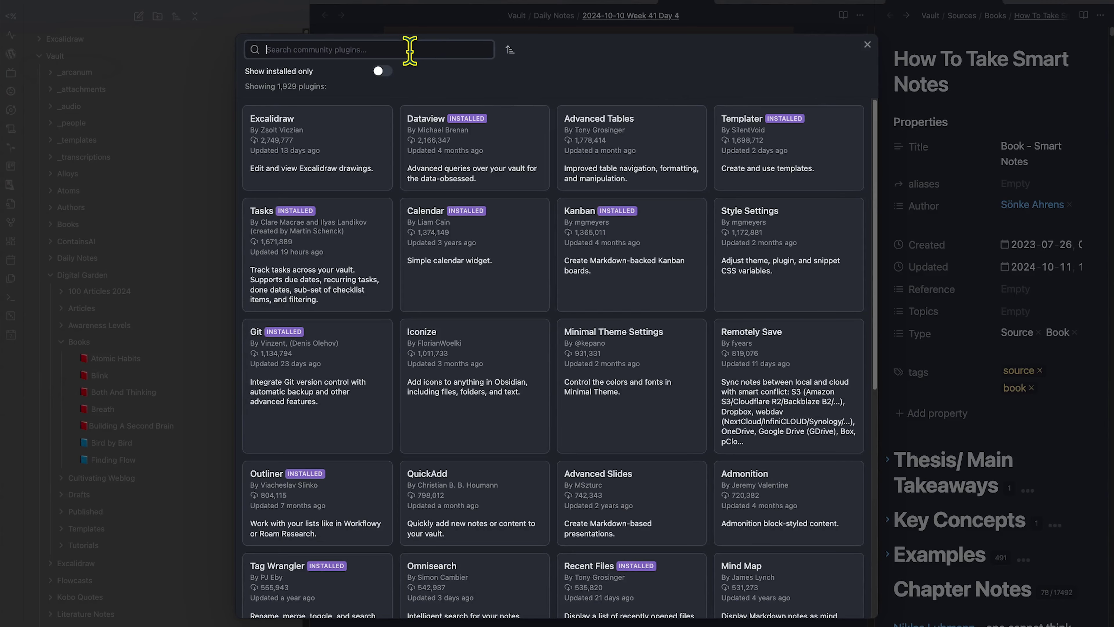
{"action": "type", "text": "auto note move"}
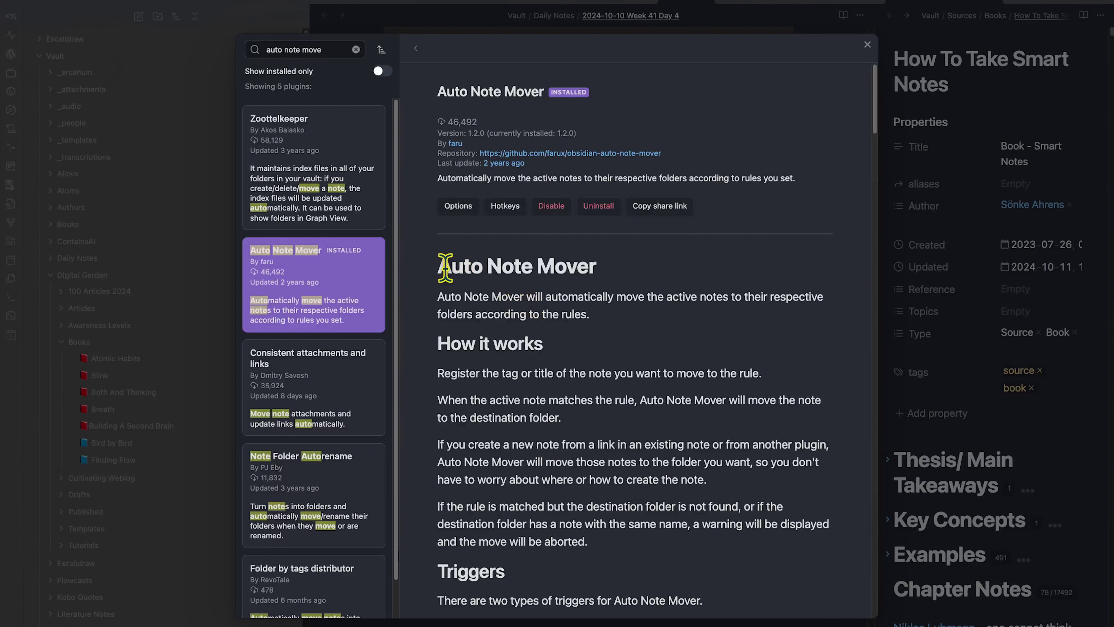
{"action": "left_click_drag", "start_coordinate": [437, 265], "coordinate": [597, 271]}
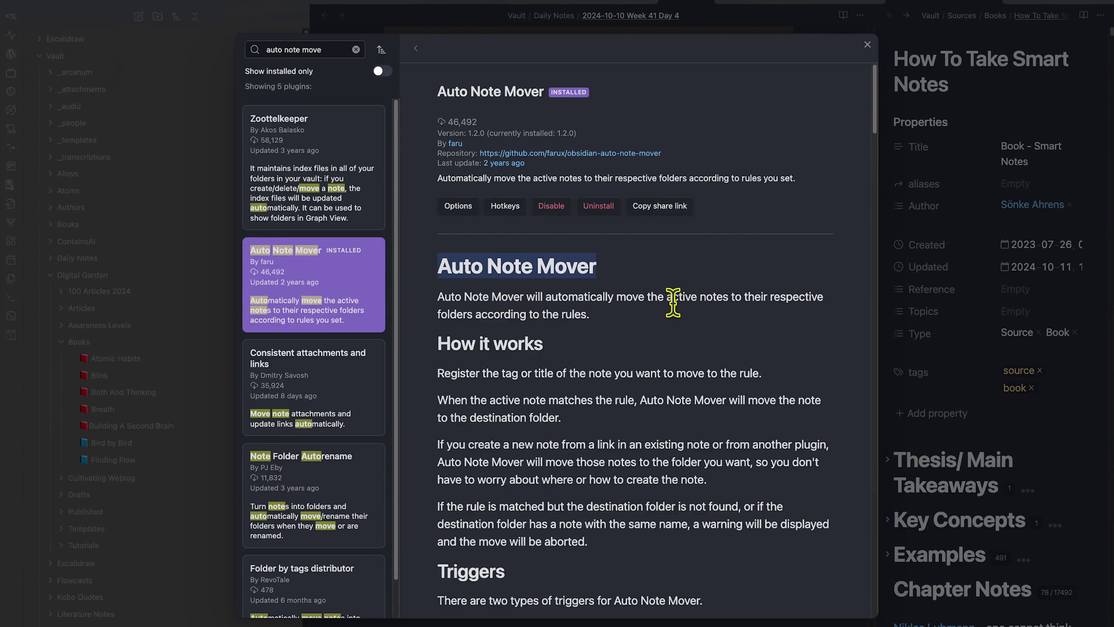
- Search the community plugins for "data" and view the Dataview plugin's page
{"action": "left_click", "coordinate": [355, 49]}
{"action": "type", "text": "data"}
{"action": "left_click", "coordinate": [368, 144]}
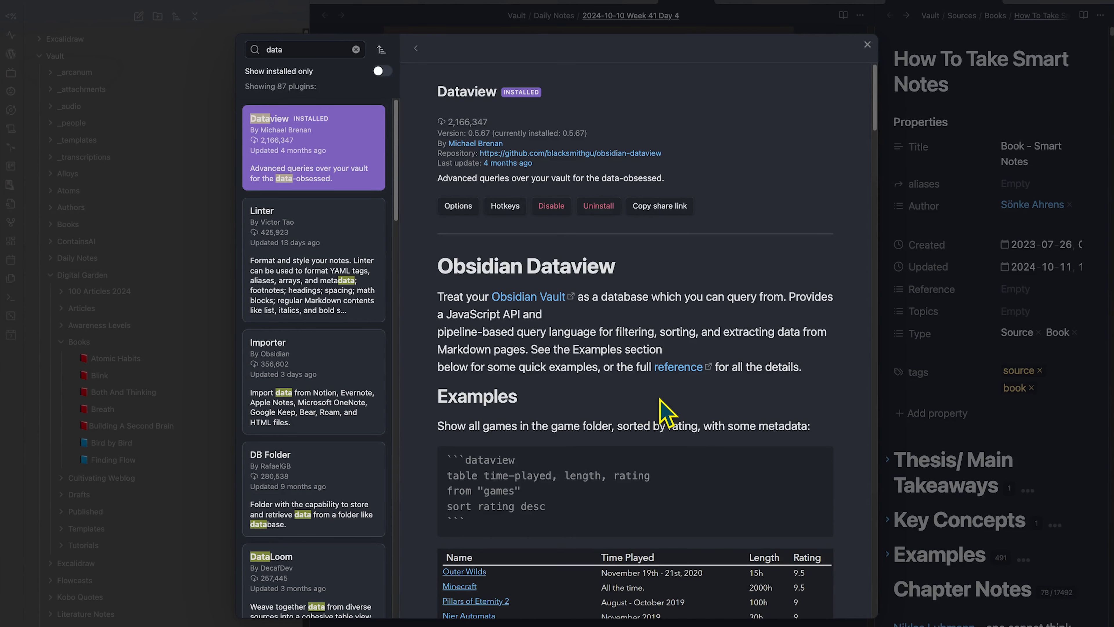
- Search the community plugins for "book" and view the Book Search plugin's page, highlighting its heading
{"action": "key", "text": "BackSpace"}
{"action": "key", "text": "BackSpace"}
{"action": "key", "text": "BackSpace"}
{"action": "key", "text": "BackSpace"}
{"action": "type", "text": "book"}
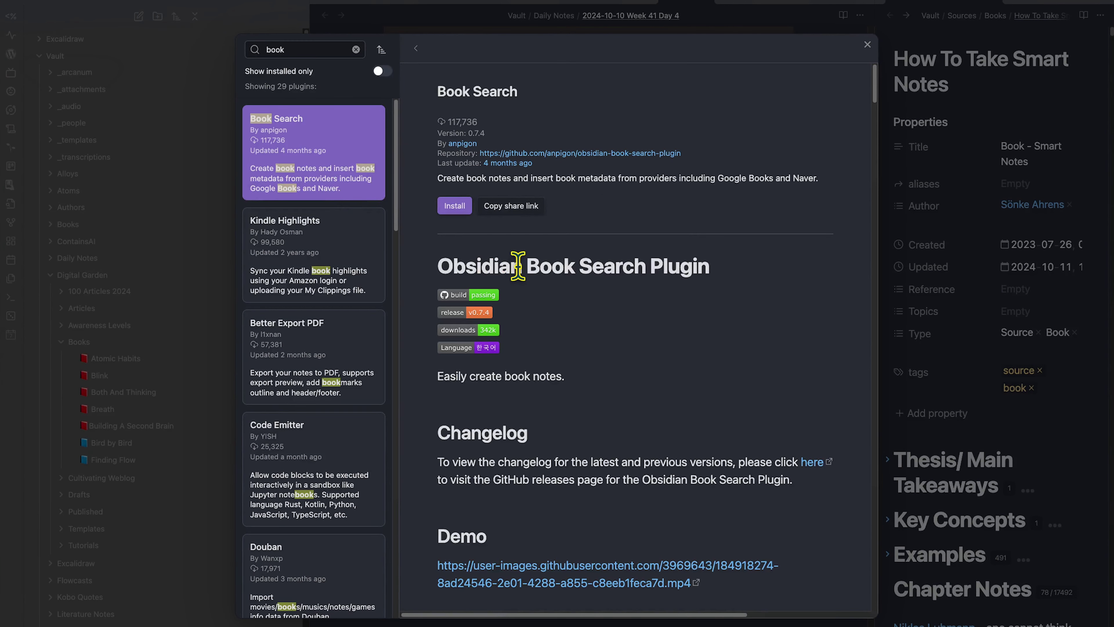
{"action": "left_click_drag", "start_coordinate": [477, 265], "coordinate": [712, 275]}
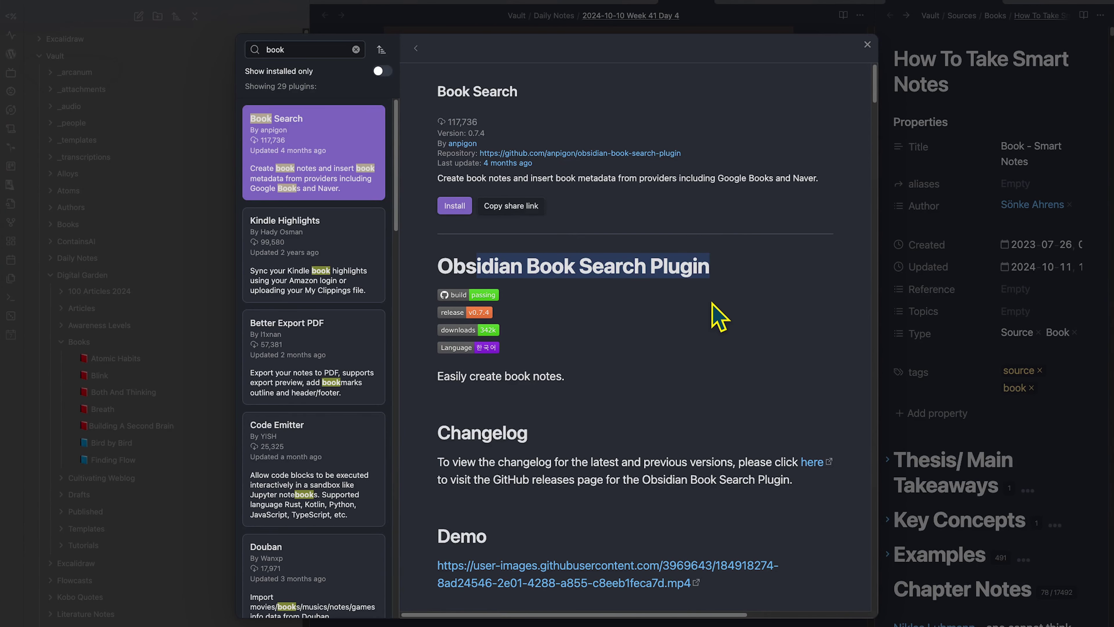
- Replace the community plugin search term with "template"
{"action": "key", "text": "BackSpace"}
{"action": "key", "text": "BackSpace"}
{"action": "key", "text": "BackSpace"}
{"action": "key", "text": "BackSpace"}
{"action": "type", "text": "template"}
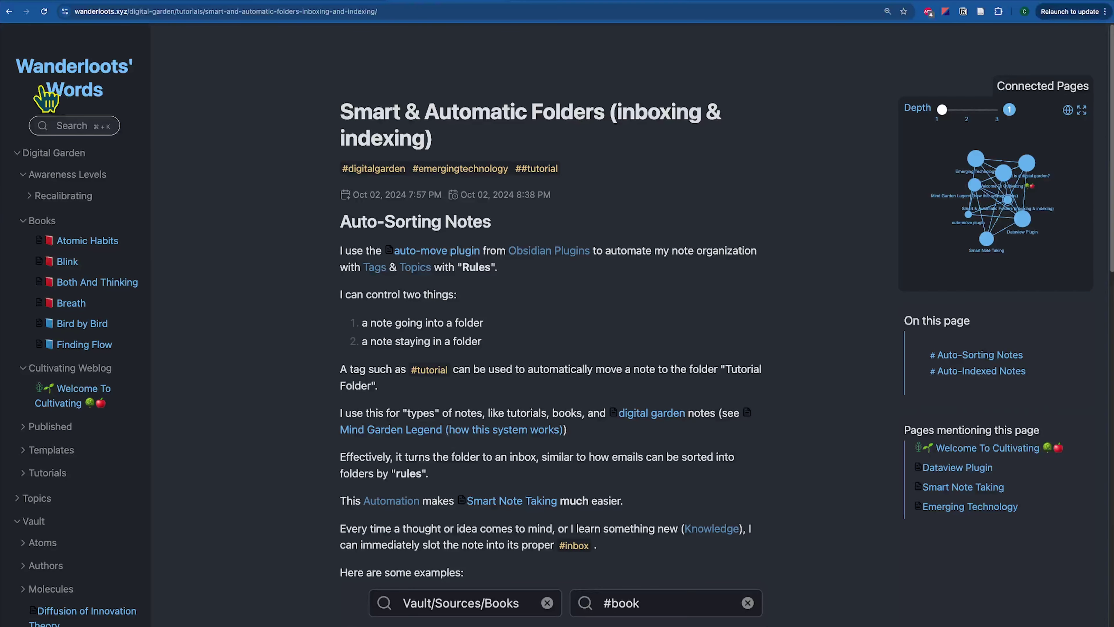
- Search the Wanderloots digital garden website for "code" and open the CODE note
{"action": "left_click", "coordinate": [77, 125]}
{"action": "type", "text": "code"}
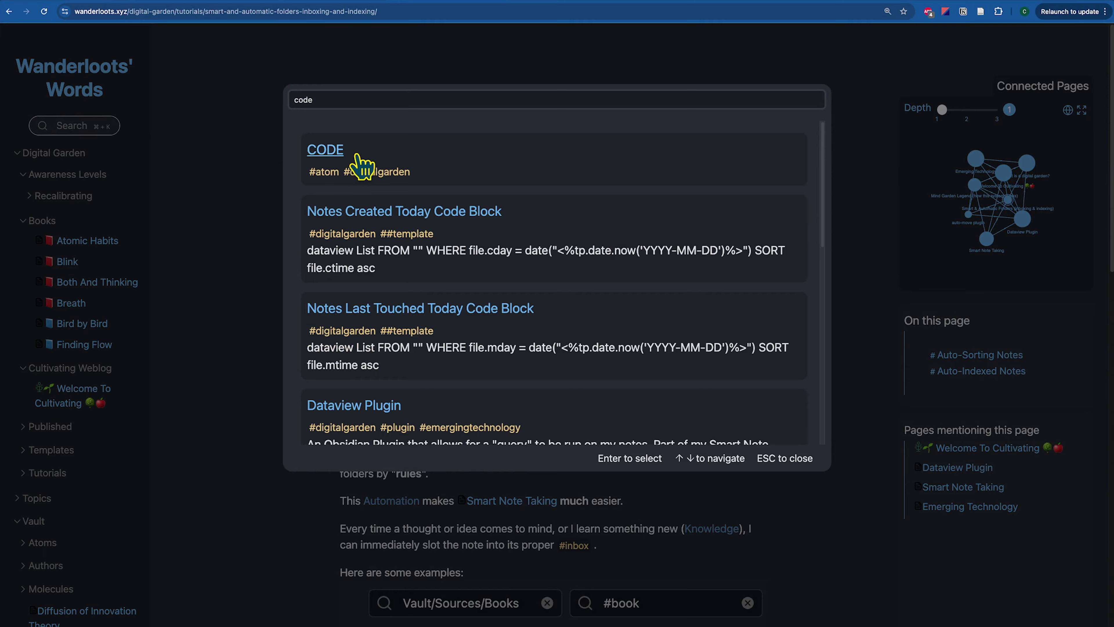
{"action": "left_click", "coordinate": [337, 149]}
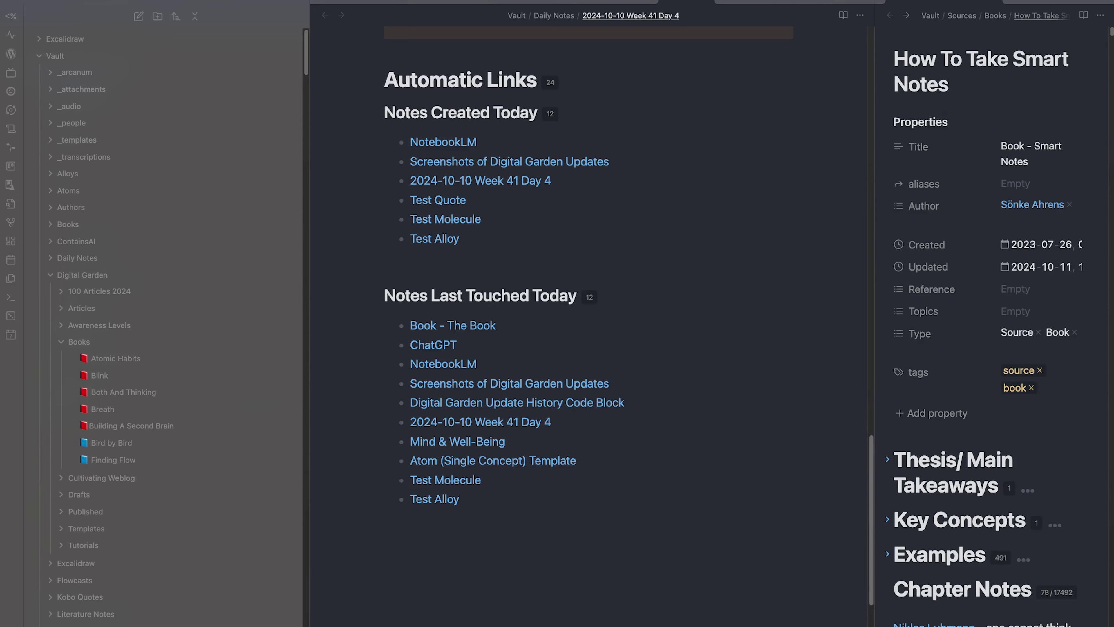
- In Obsidian, find Auto Note Mover by searching the community plugins for "auto note move" and open the plugin's options
{"action": "key", "text": "super+comma"}
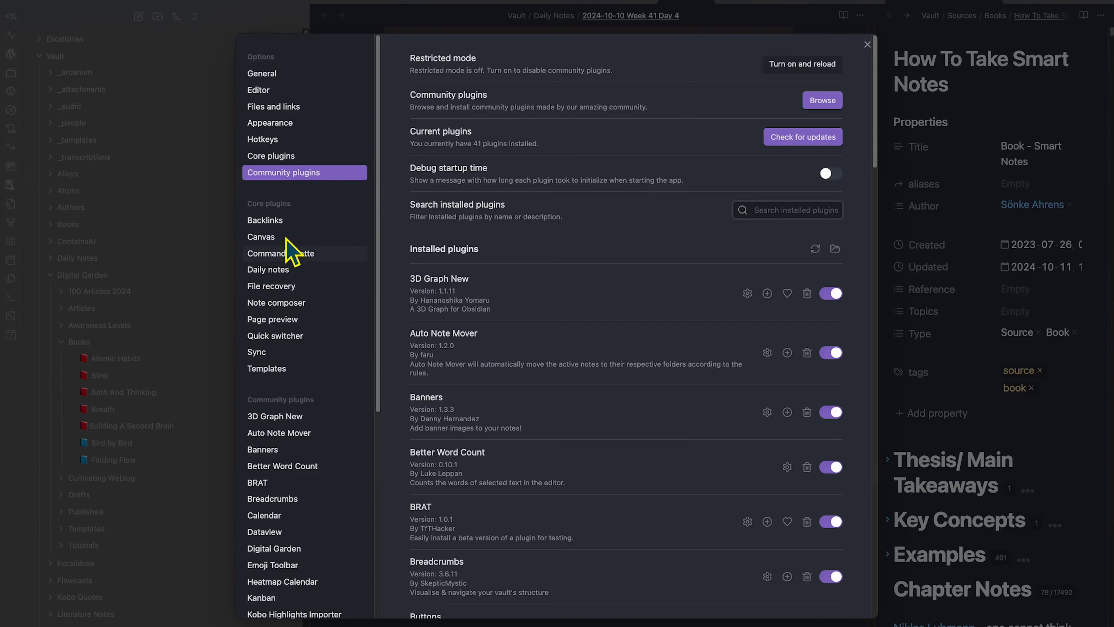
{"action": "left_click", "coordinate": [822, 102]}
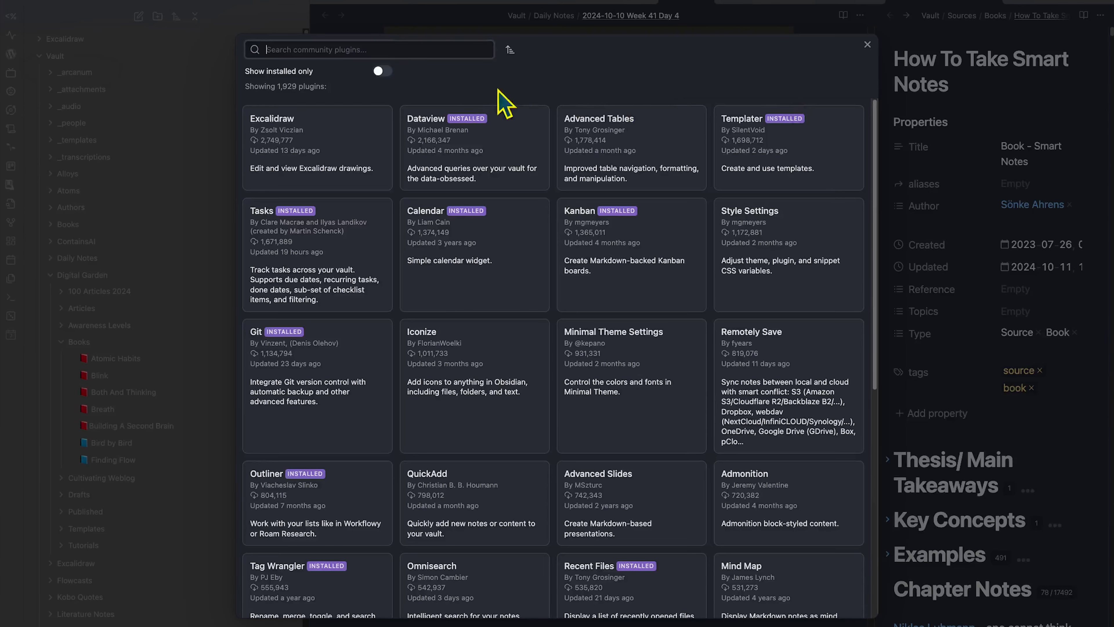
{"action": "type", "text": "auto note move"}
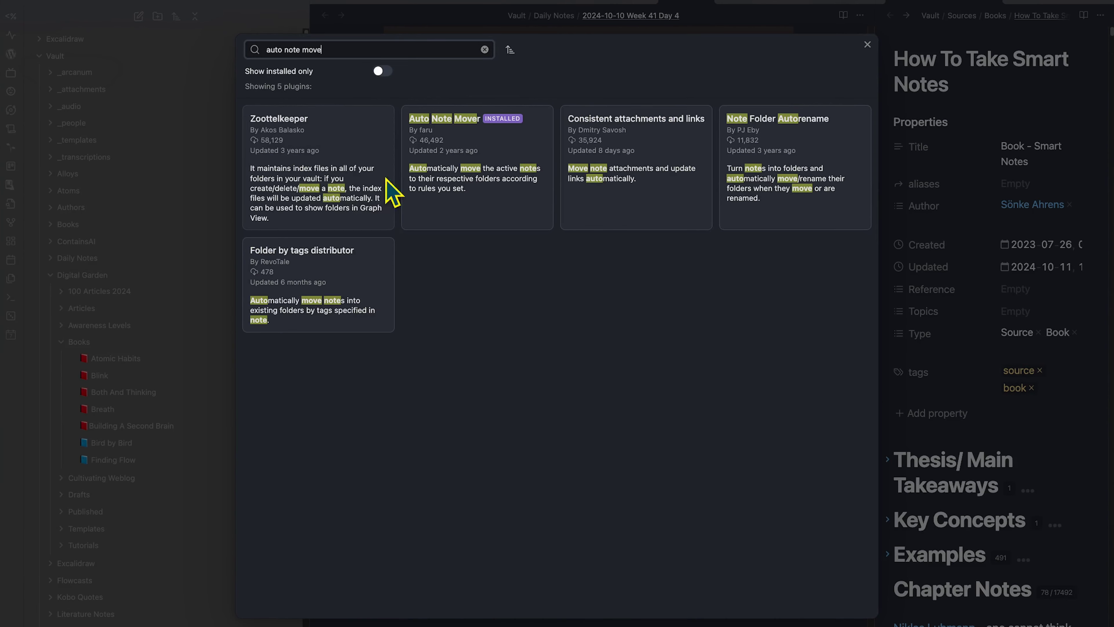
{"action": "left_click", "coordinate": [450, 188]}
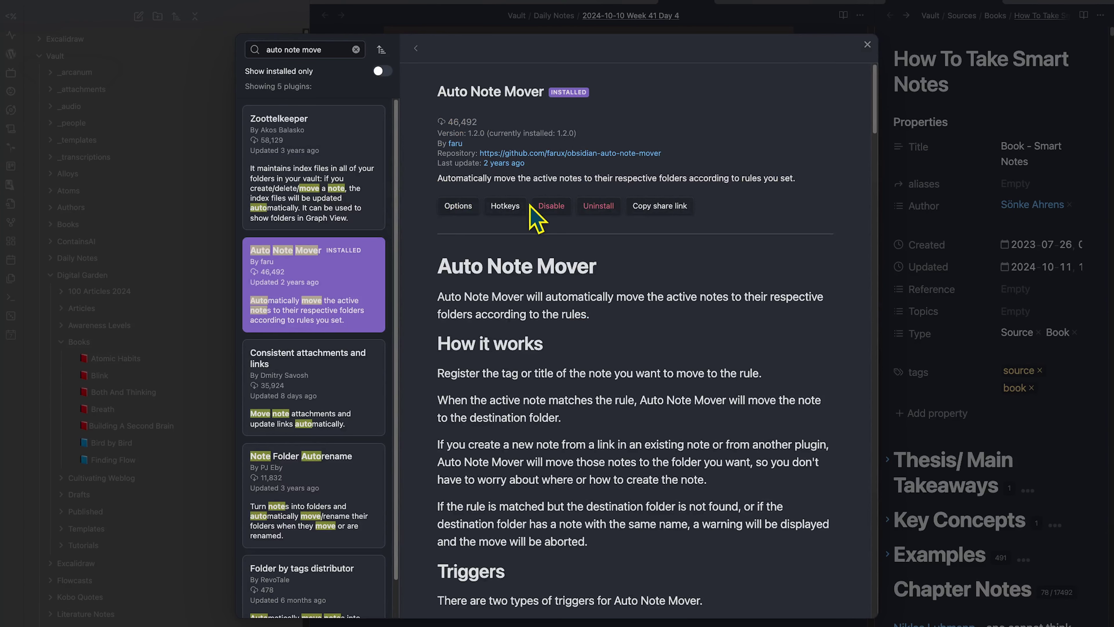
{"action": "left_click", "coordinate": [458, 205]}
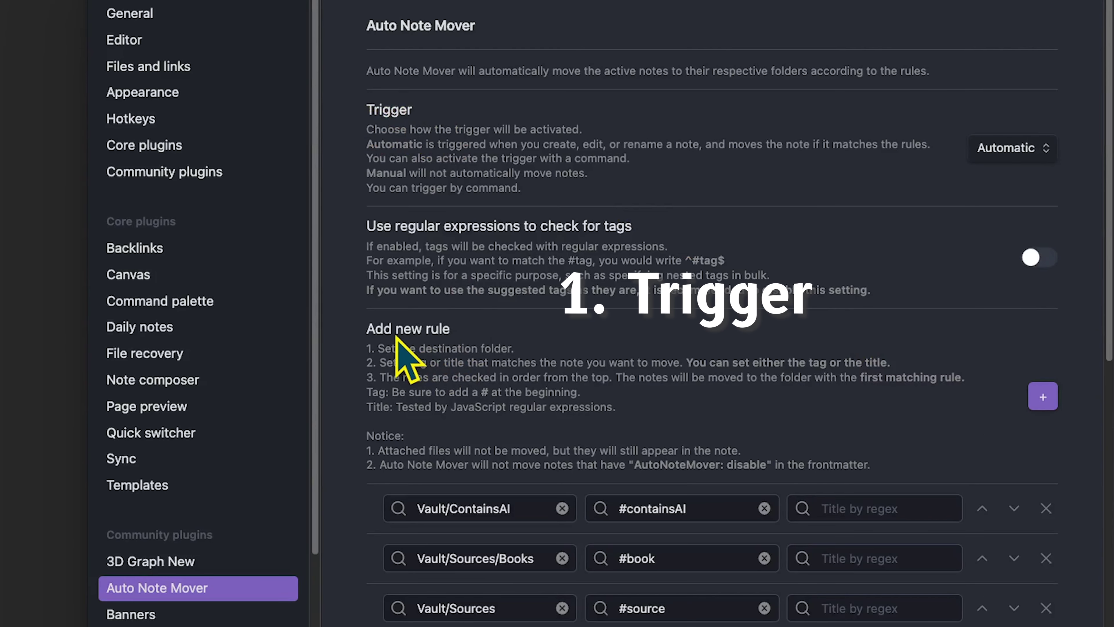
- Review the Auto Note Mover settings from rules to excluded folders and check the available Trigger choices, keeping Automatic
{"action": "scroll", "coordinate": [517, 338], "scroll_direction": "down", "scroll_amount": 15}
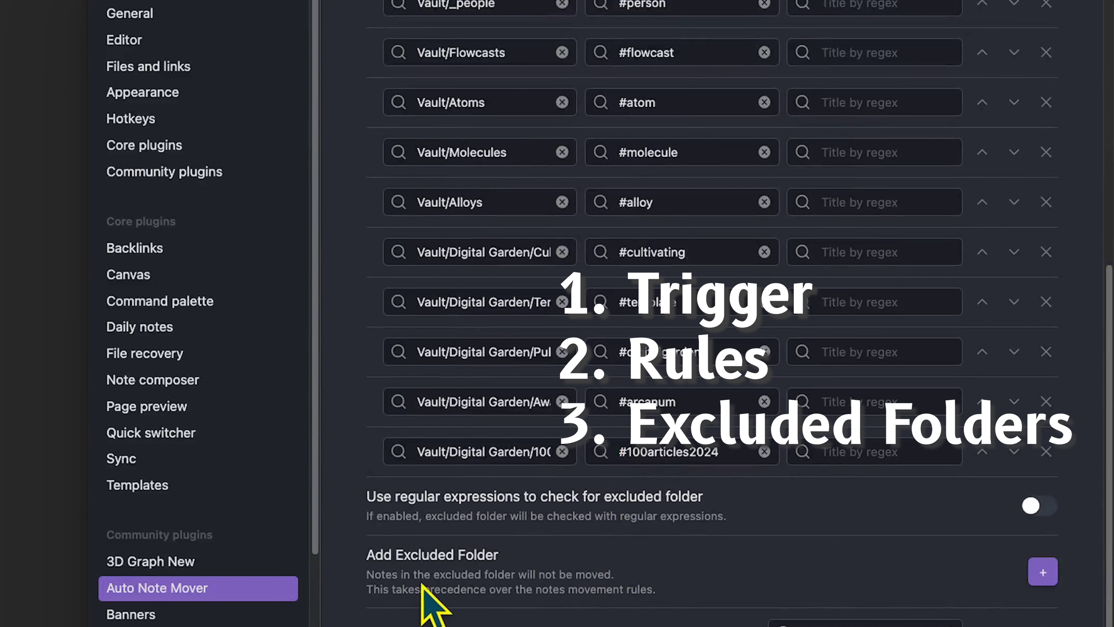
{"action": "scroll", "coordinate": [567, 593], "scroll_direction": "up", "scroll_amount": 15}
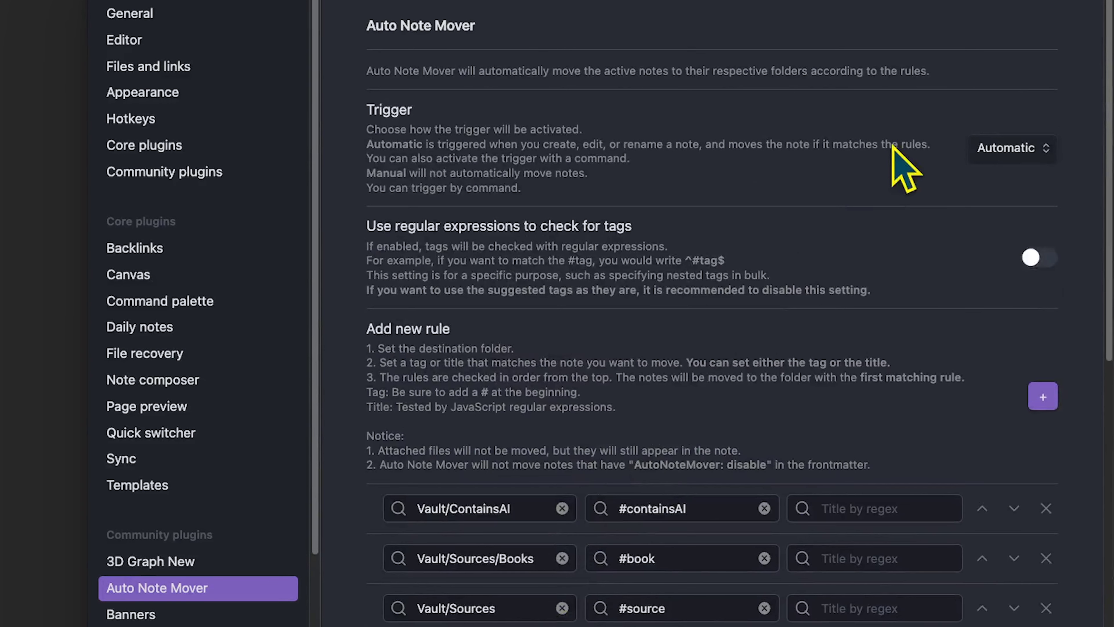
{"action": "left_click", "coordinate": [996, 150]}
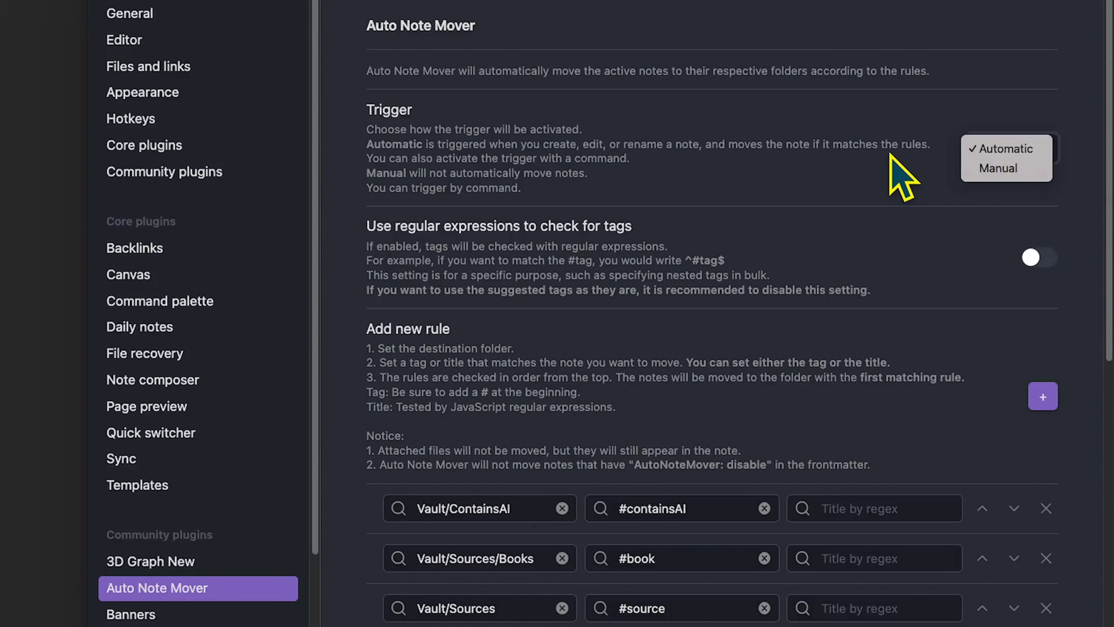
{"action": "left_click", "coordinate": [879, 157]}
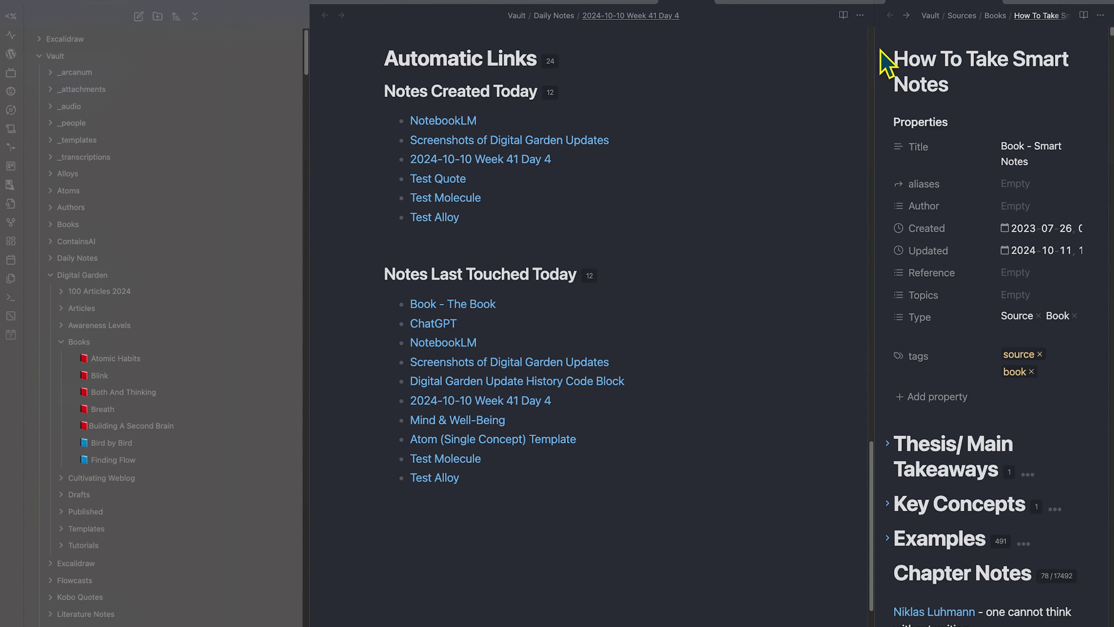
- Fill in the Author property of the How To Take Smart Notes note with a double-bracket link to the book's author
{"action": "left_click", "coordinate": [1024, 205]}
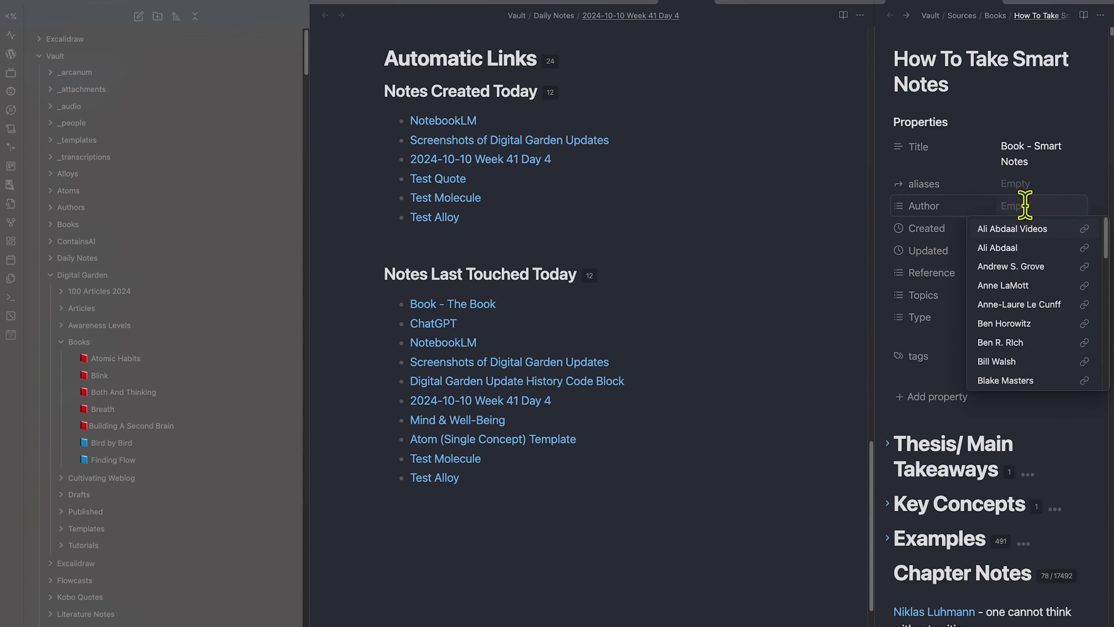
{"action": "type", "text": "[[Sönke Ahrens"}
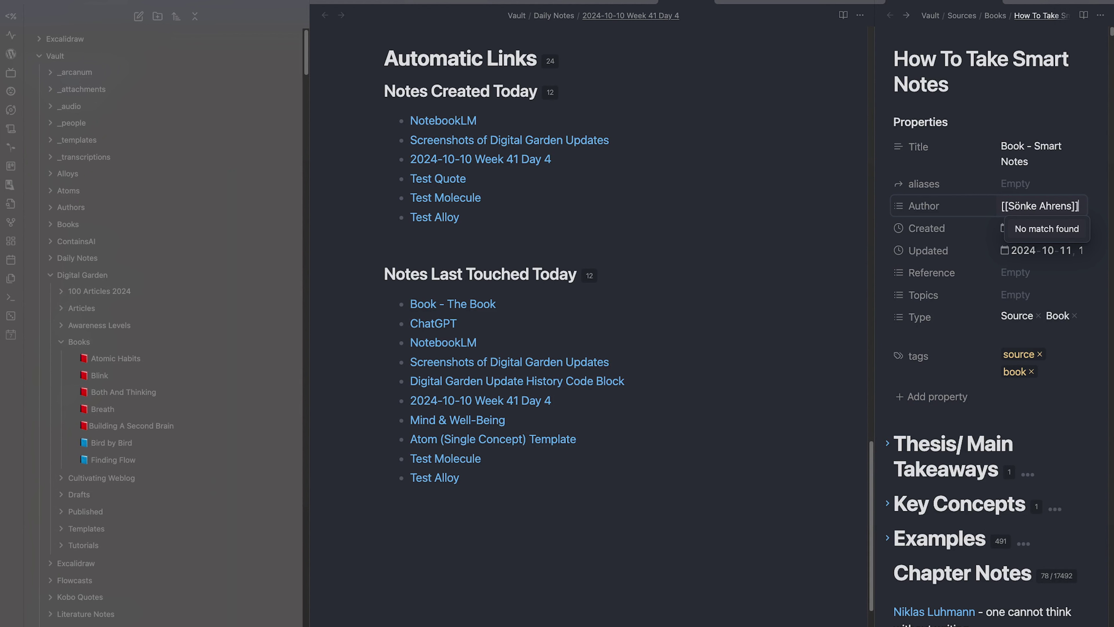
{"action": "key", "text": "Return"}
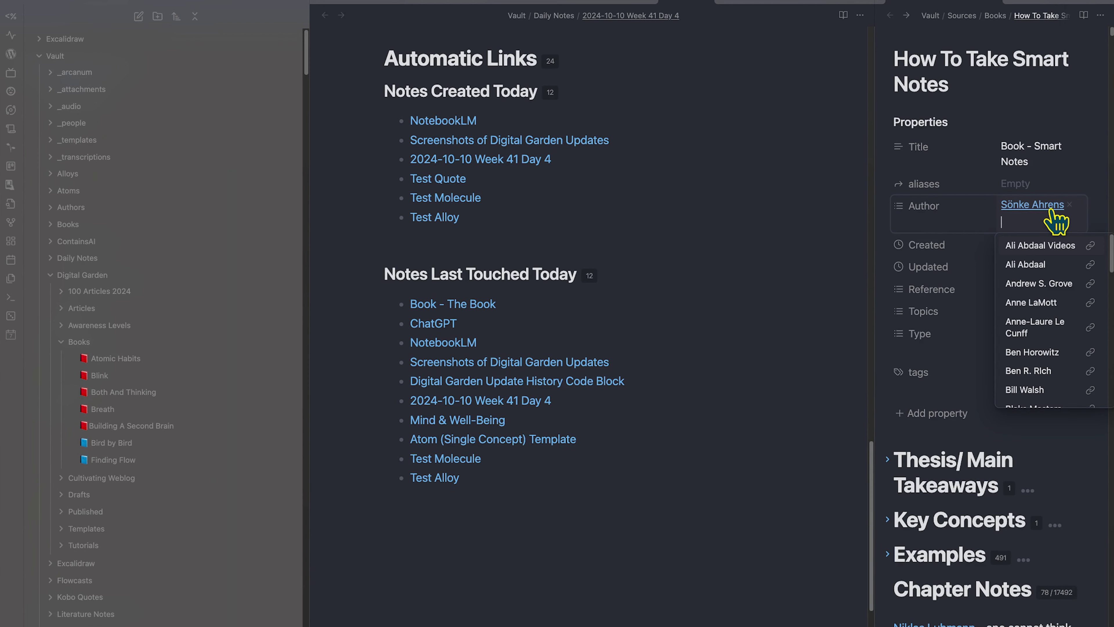
- Create the author's note from the link in the Author property and tag it #Author
{"action": "left_click", "coordinate": [1039, 210]}
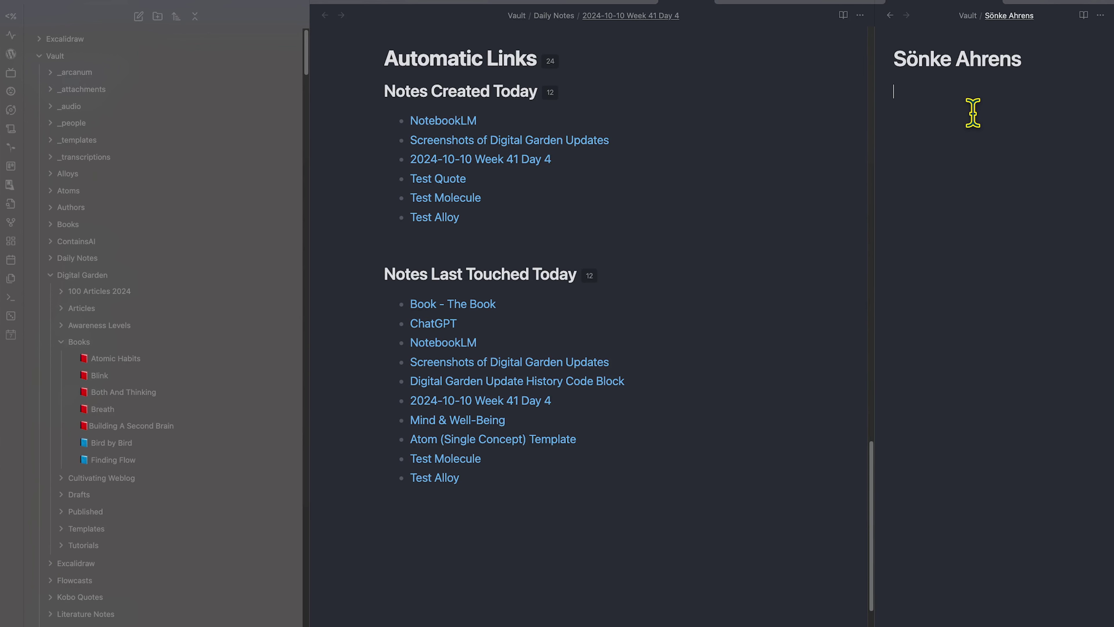
{"action": "type", "text": "#author"}
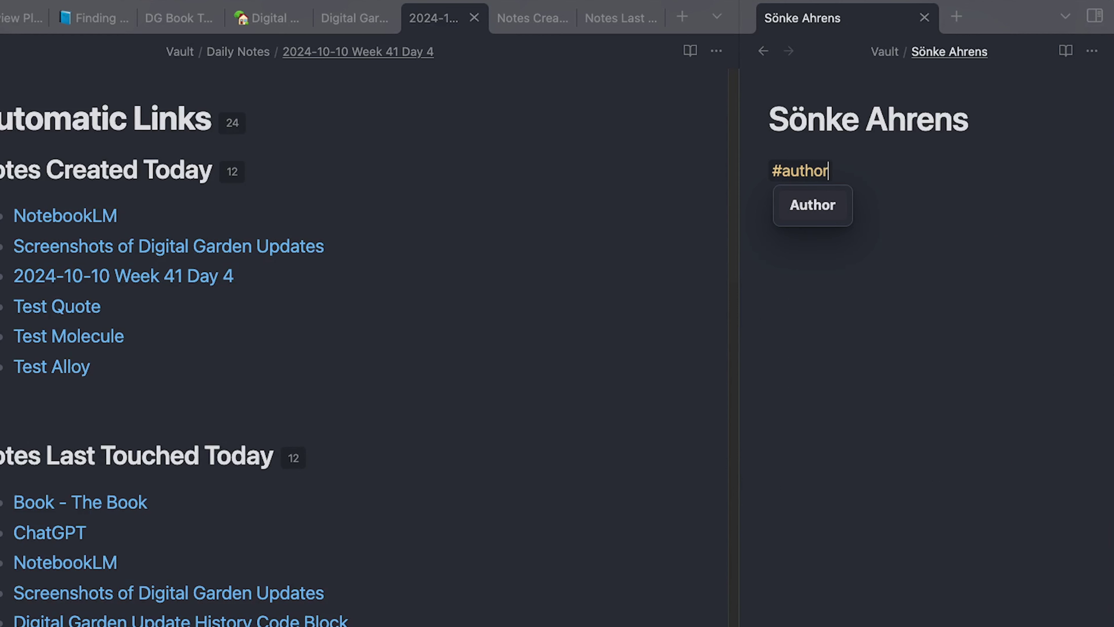
{"action": "key", "text": "Return"}
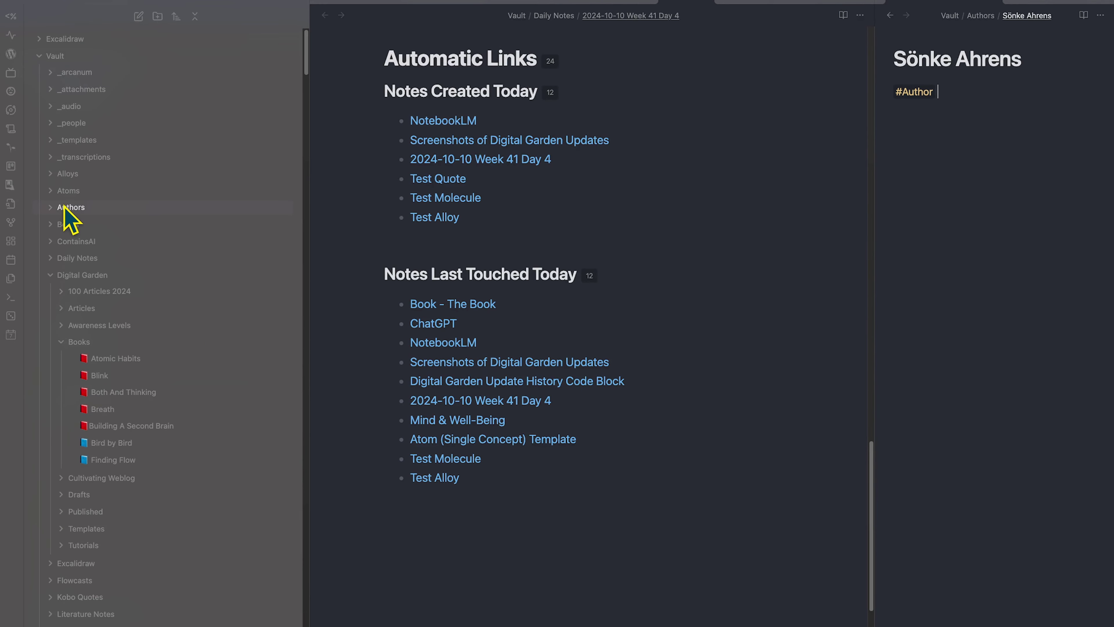
- Expand the Authors folder in the vault and locate the new author note in it
{"action": "left_click", "coordinate": [69, 207]}
{"action": "scroll", "coordinate": [124, 406], "scroll_direction": "down", "scroll_amount": 10}
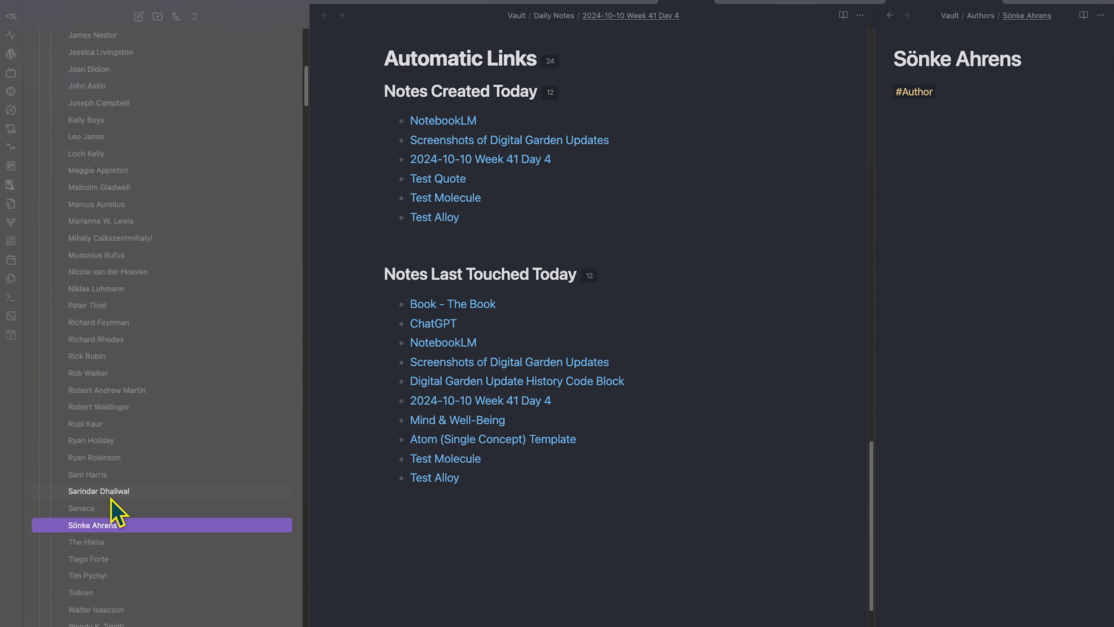
{"action": "scroll", "coordinate": [132, 448], "scroll_direction": "up", "scroll_amount": 3}
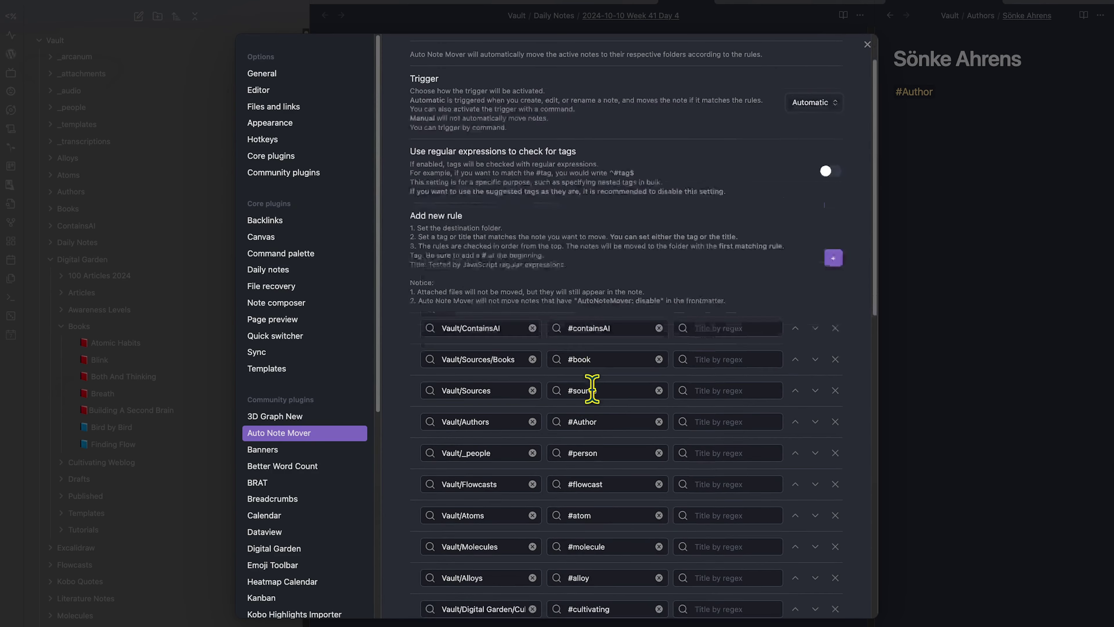
- Examine Auto Note Mover's folder and tag rules and its list of excluded folders
{"action": "scroll", "coordinate": [592, 389], "scroll_direction": "down", "scroll_amount": 3}
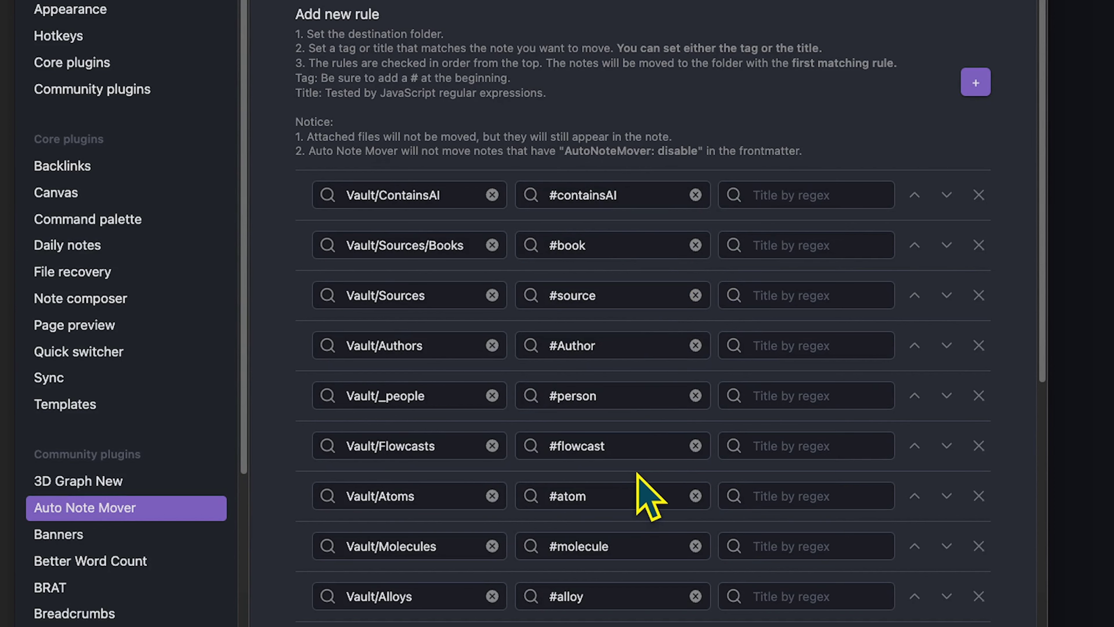
{"action": "scroll", "coordinate": [637, 474], "scroll_direction": "down", "scroll_amount": 10}
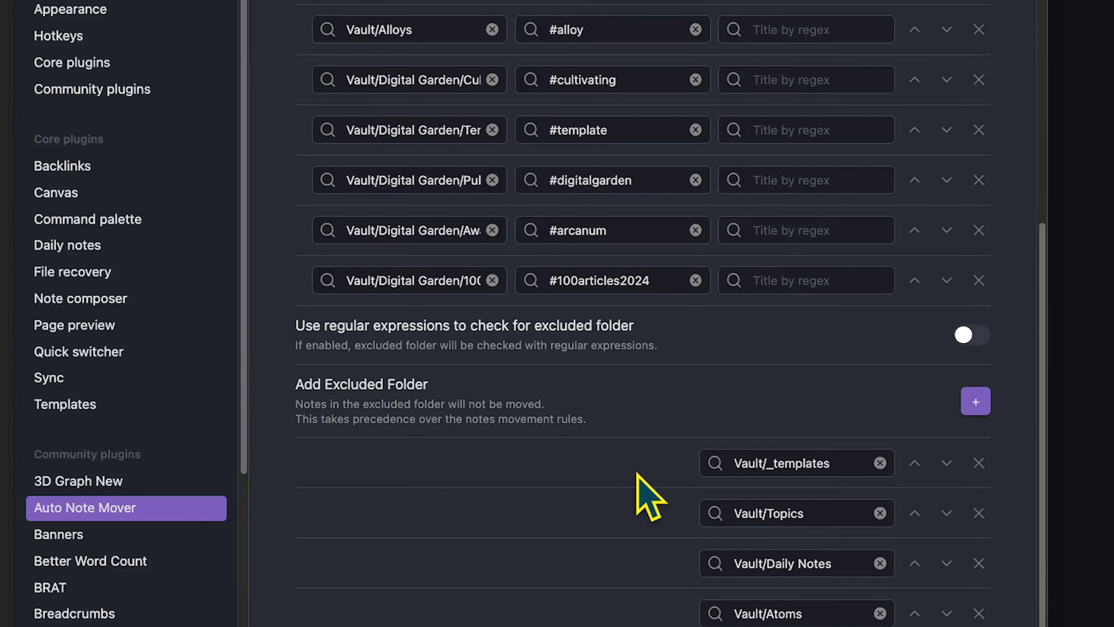
{"action": "scroll", "coordinate": [636, 474], "scroll_direction": "down", "scroll_amount": 3}
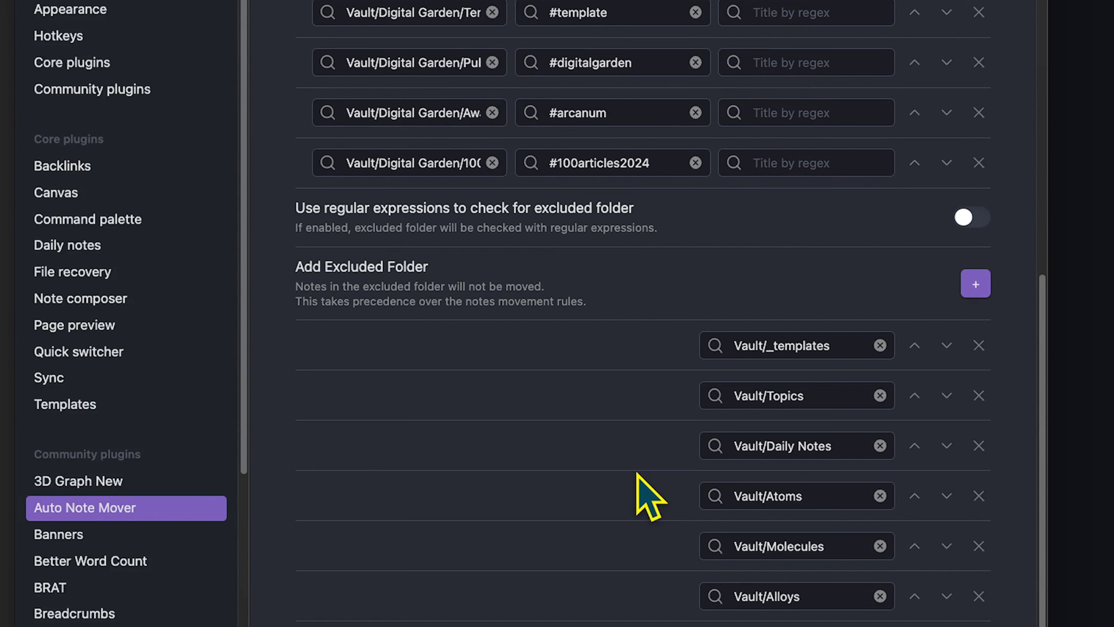
{"action": "scroll", "coordinate": [636, 473], "scroll_direction": "down", "scroll_amount": 1}
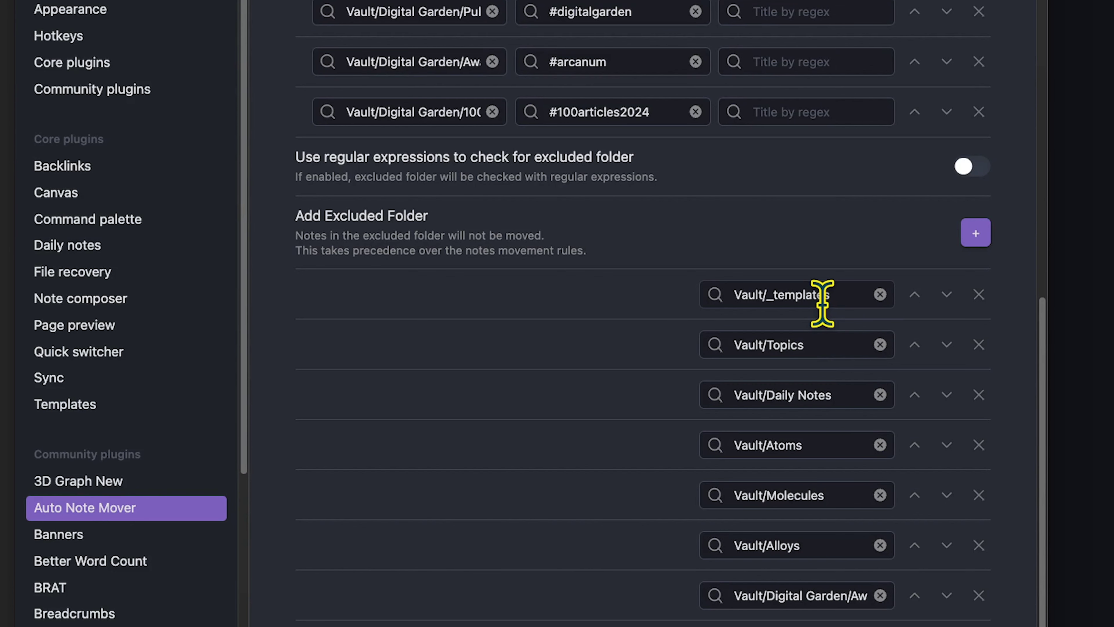
{"action": "scroll", "coordinate": [813, 328], "scroll_direction": "down", "scroll_amount": 1}
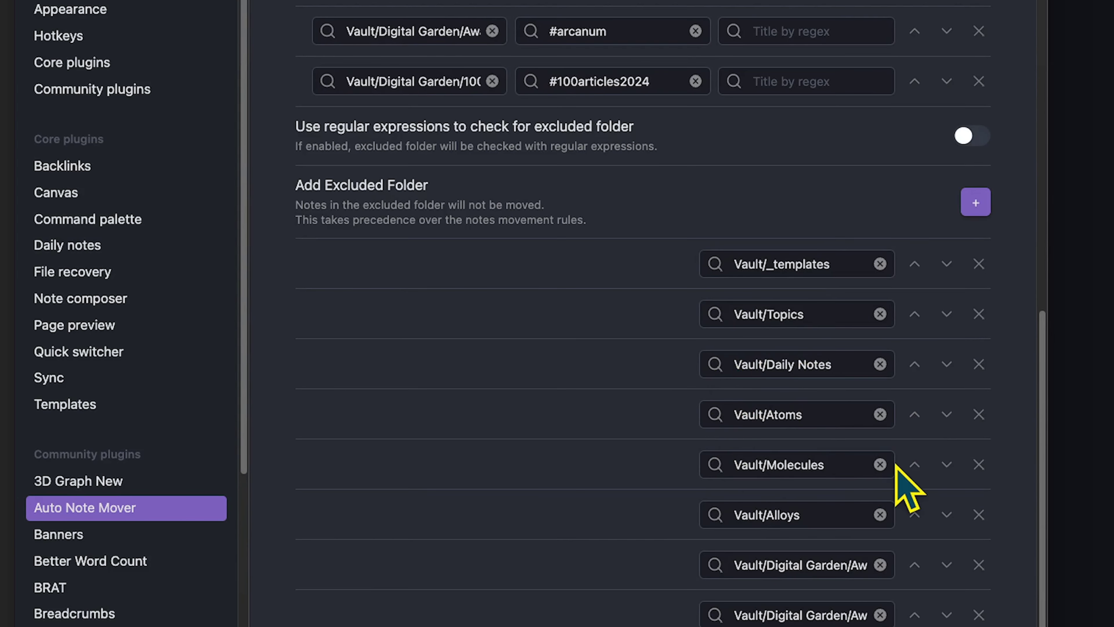
- Add Vault/Authors to Auto Note Mover's list of excluded folders
{"action": "scroll", "coordinate": [820, 490], "scroll_direction": "down", "scroll_amount": 3}
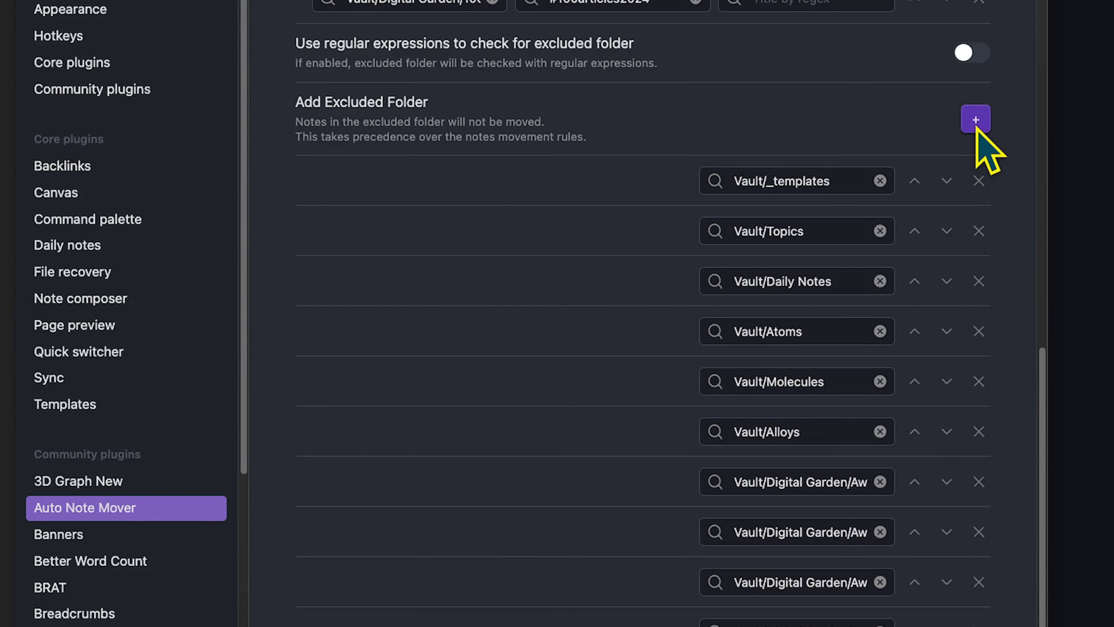
{"action": "scroll", "coordinate": [976, 128], "scroll_direction": "up", "scroll_amount": 15}
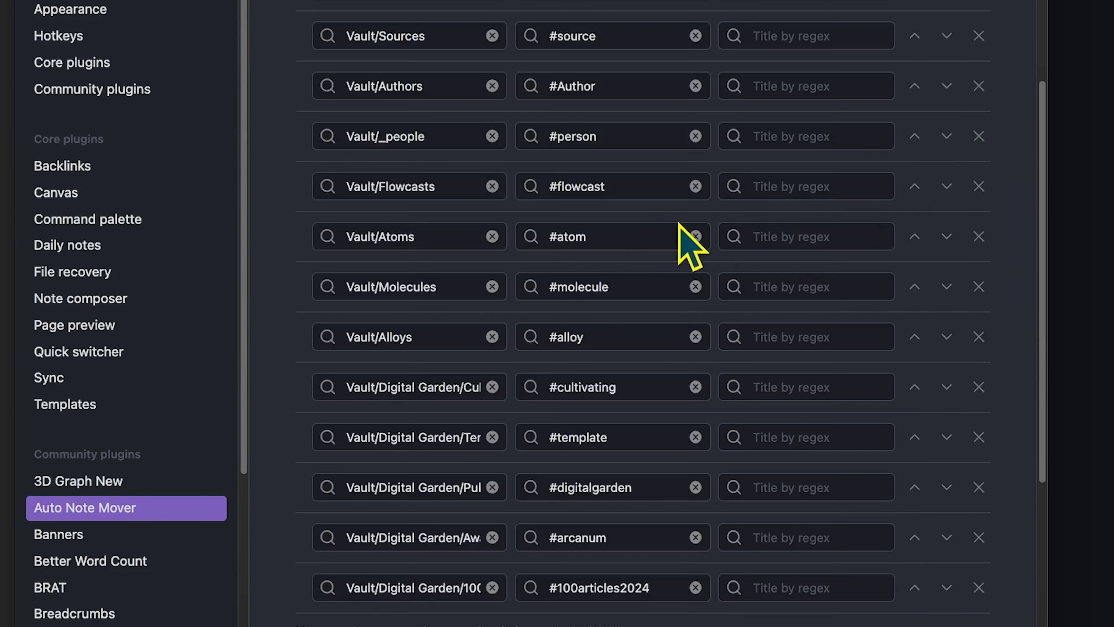
{"action": "scroll", "coordinate": [640, 307], "scroll_direction": "down", "scroll_amount": 8}
{"action": "scroll", "coordinate": [607, 596], "scroll_direction": "down", "scroll_amount": 1}
{"action": "left_click", "coordinate": [767, 530]}
{"action": "type", "text": "author"}
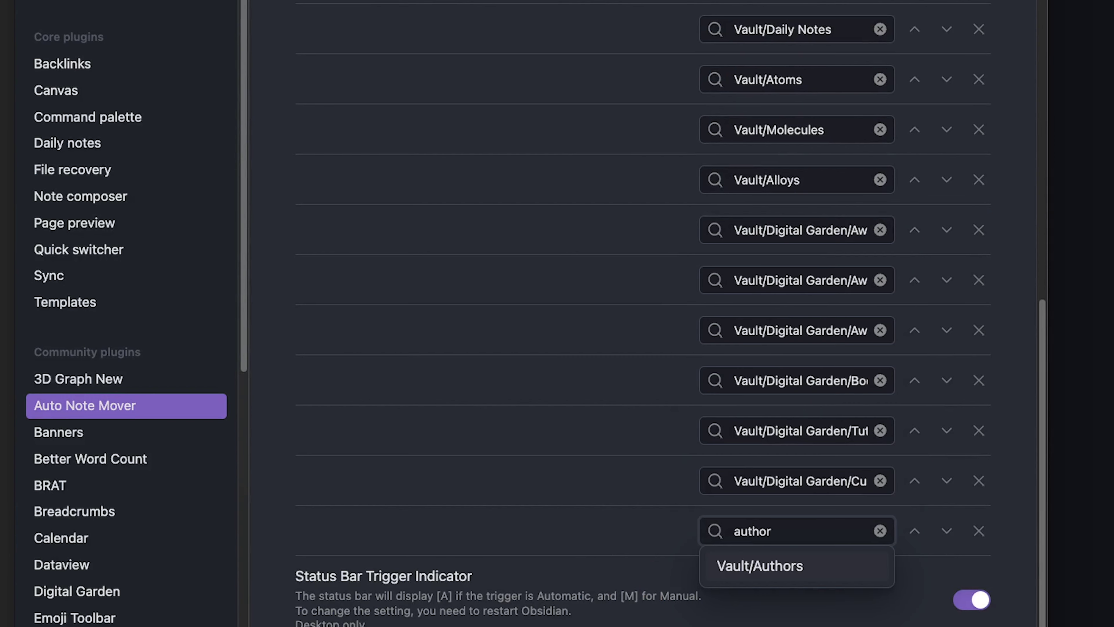
{"action": "left_click", "coordinate": [784, 565]}
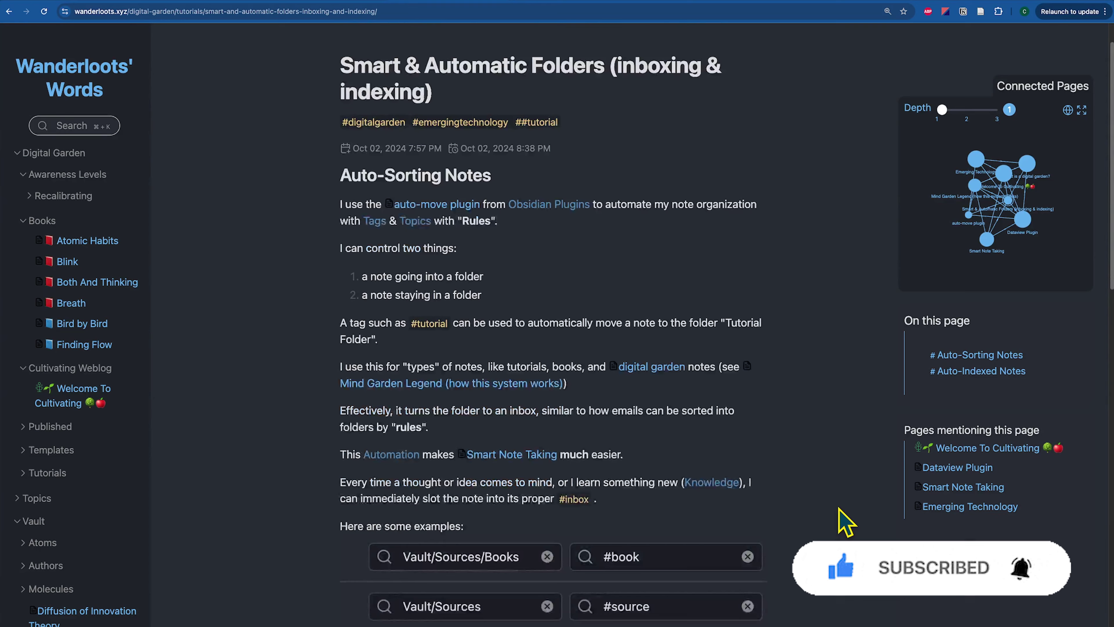
- Switch to the browser and read the auto-sorting rules, excluded folders and Auto-Indexed Notes sections of the Smart & Automatic Folders page
{"action": "scroll", "coordinate": [838, 509], "scroll_direction": "down", "scroll_amount": 8}
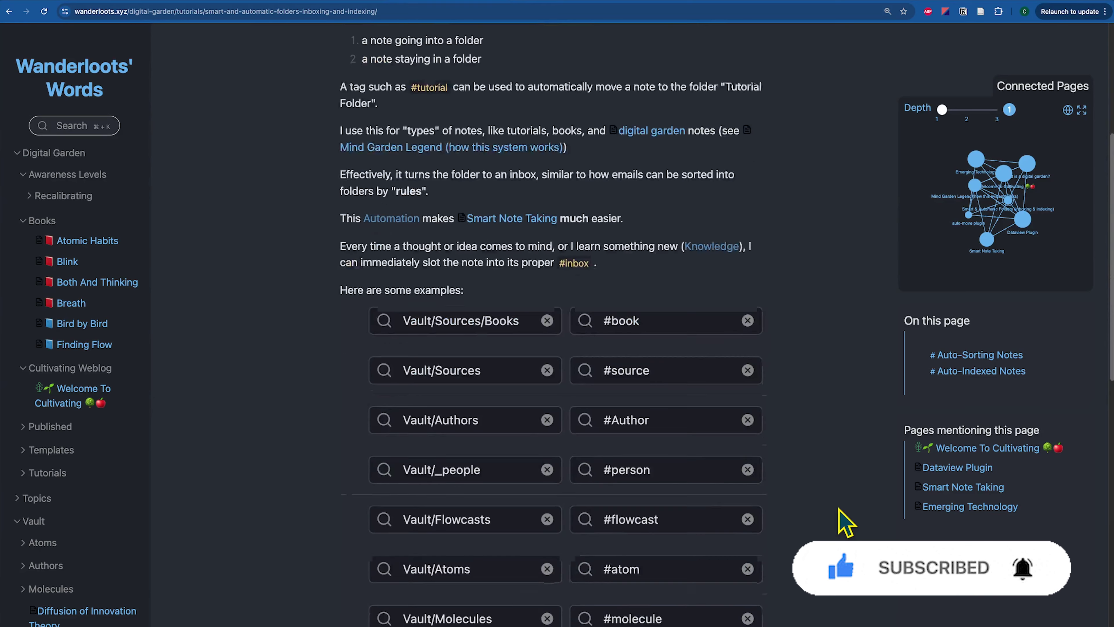
{"action": "scroll", "coordinate": [845, 522], "scroll_direction": "down", "scroll_amount": 2}
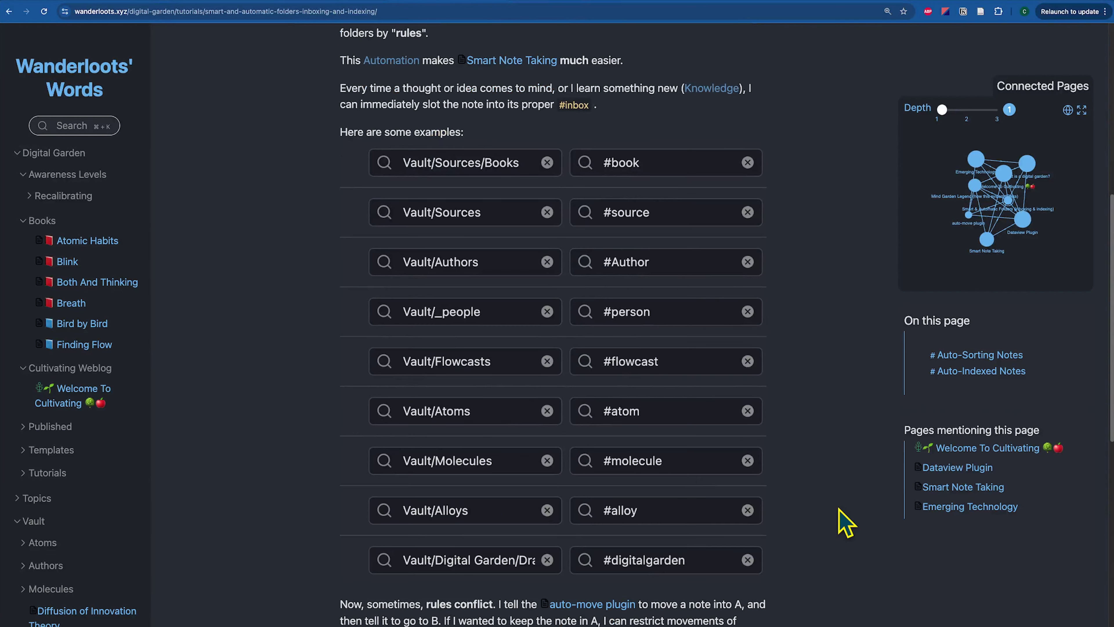
{"action": "scroll", "coordinate": [845, 522], "scroll_direction": "down", "scroll_amount": 3}
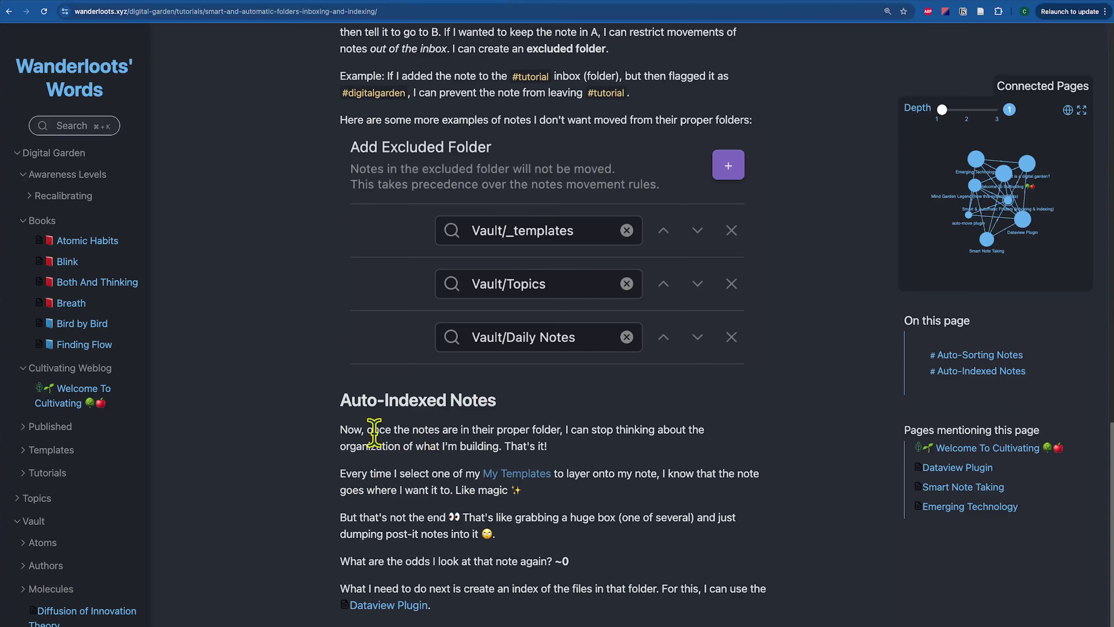
{"action": "left_click_drag", "start_coordinate": [338, 402], "coordinate": [492, 400]}
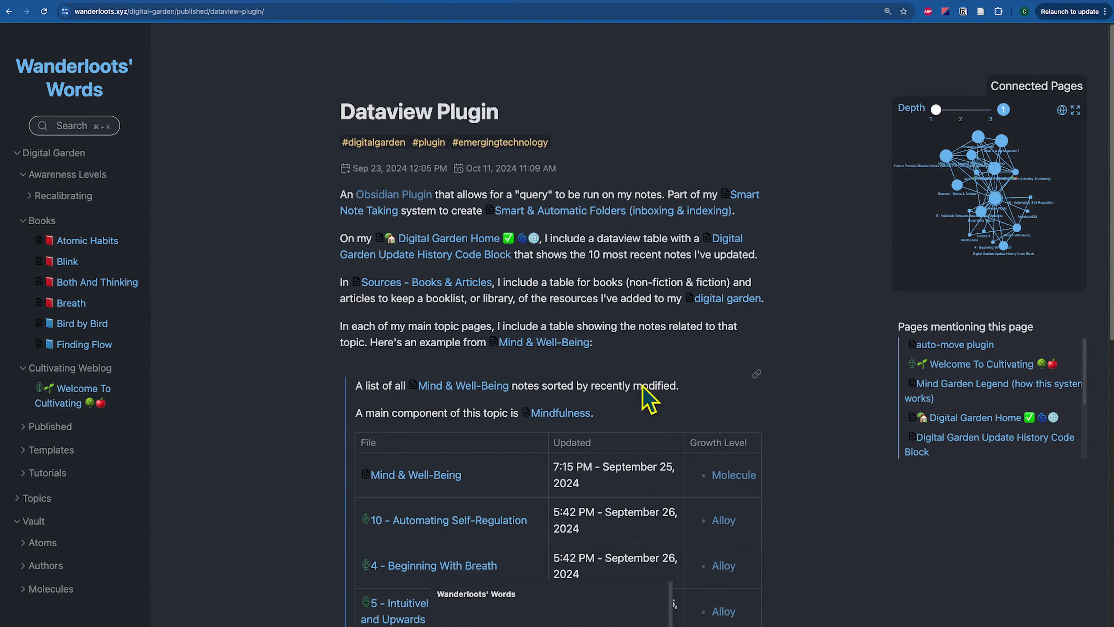
- Expand the site's Topics folder and open the Mind & Well-Being topic from the Dataview Plugin page to view its note table
{"action": "mouse_move", "coordinate": [454, 389]}
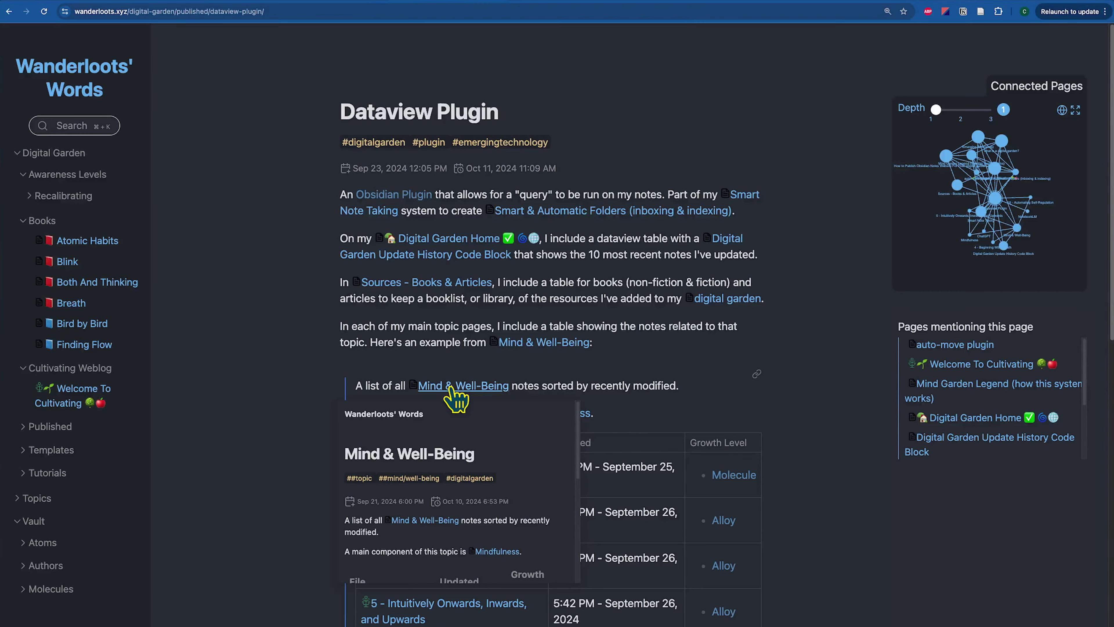
{"action": "left_click", "coordinate": [22, 499]}
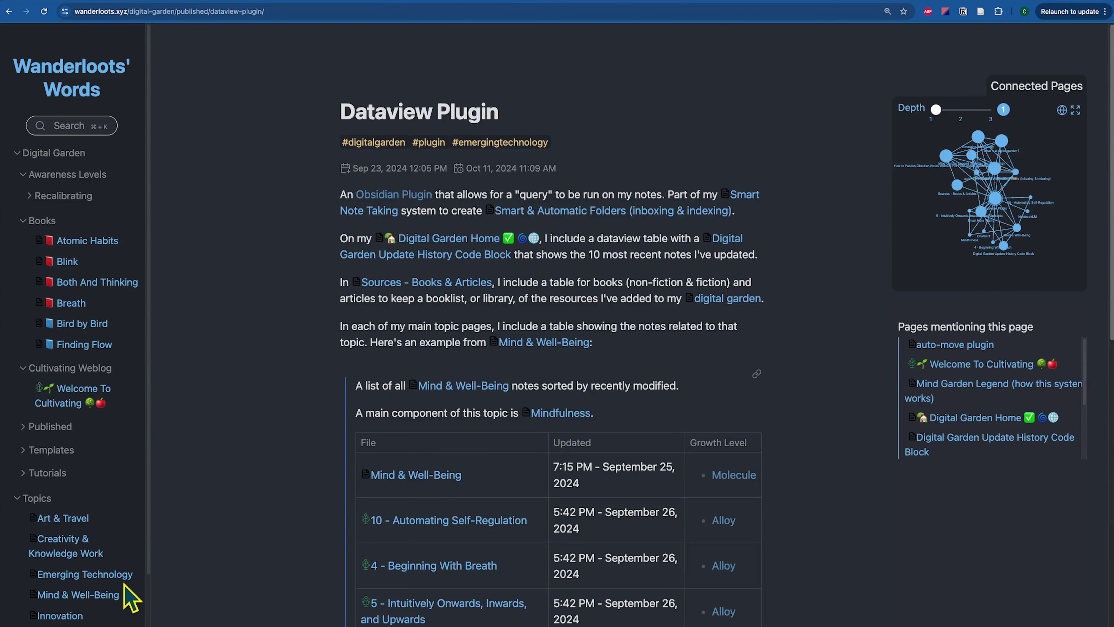
{"action": "left_click", "coordinate": [454, 389]}
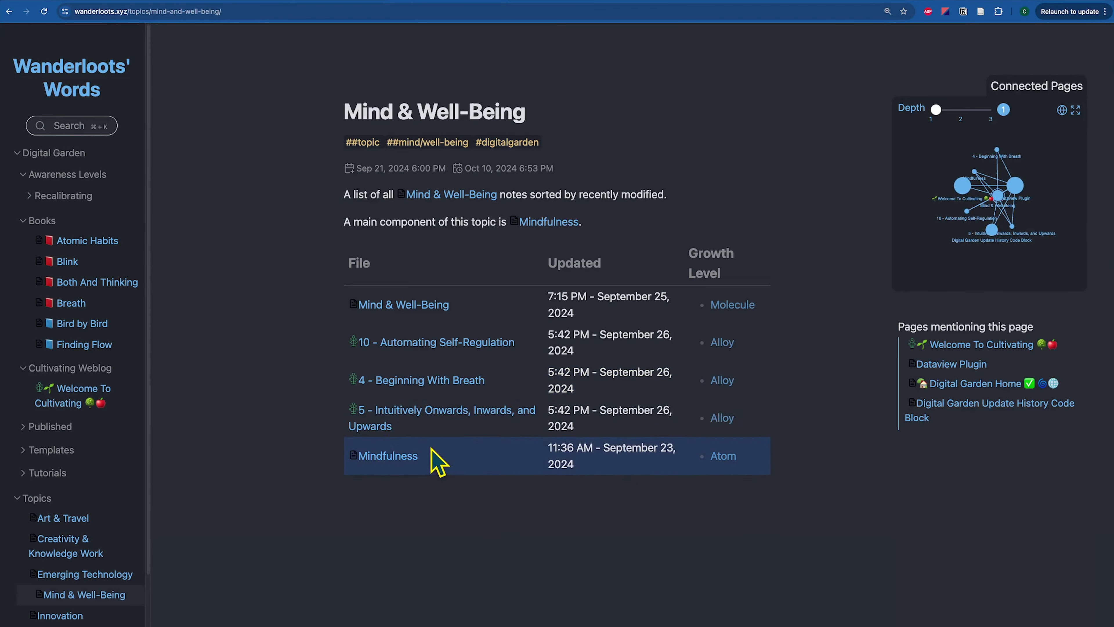
{"action": "mouse_move", "coordinate": [440, 309]}
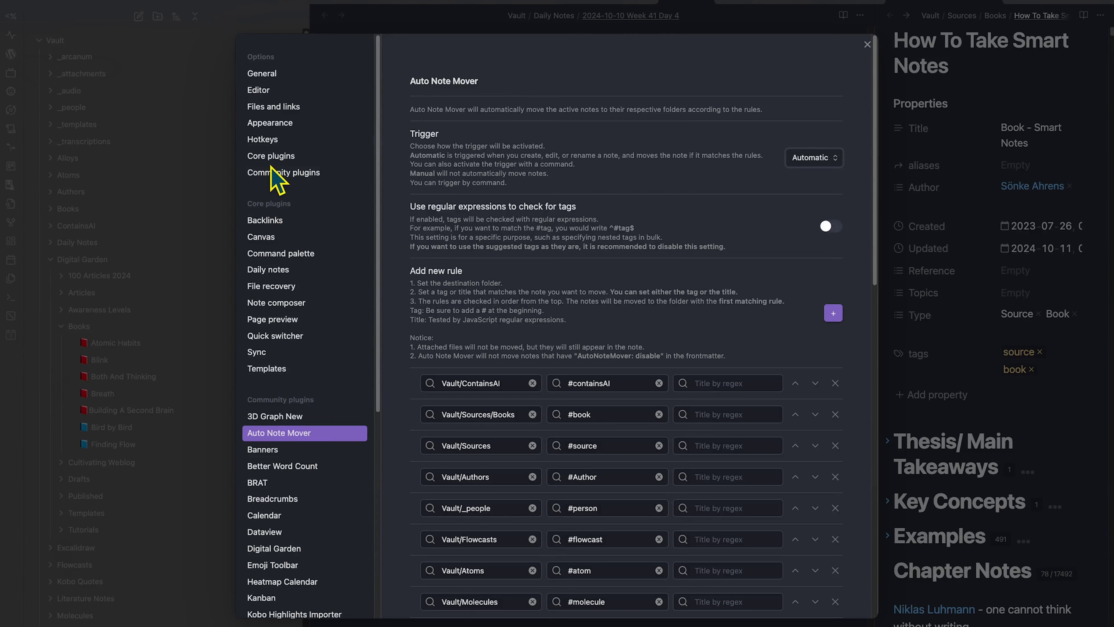
- Back in Obsidian, search the community plugins for "data", review the Dataview plugin's options and close the settings
{"action": "left_click", "coordinate": [275, 172]}
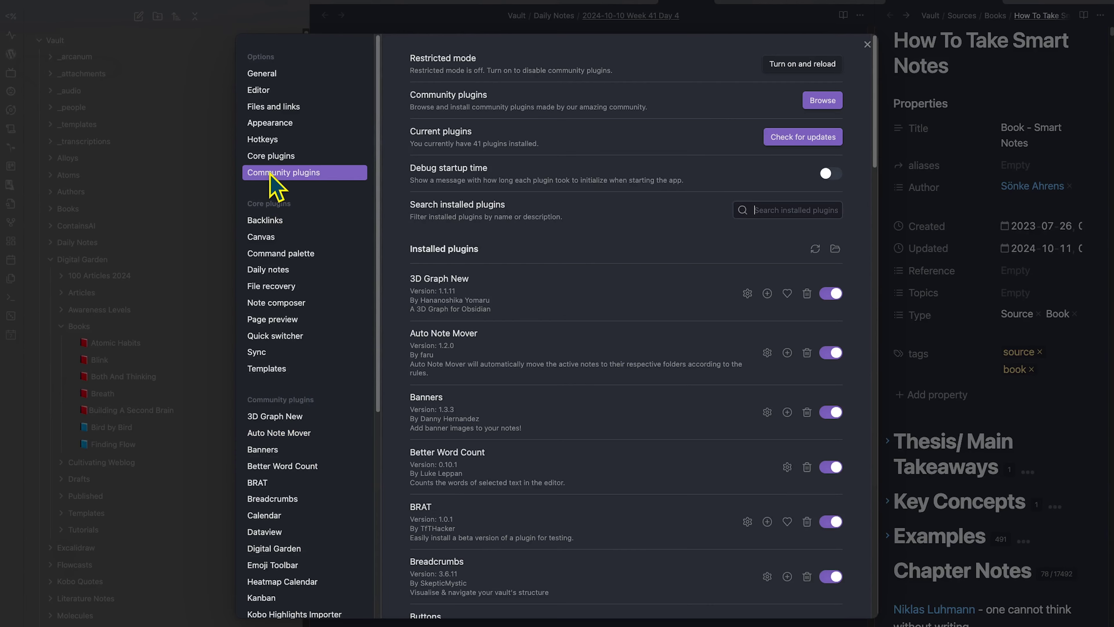
{"action": "left_click", "coordinate": [808, 107]}
{"action": "type", "text": "data"}
{"action": "left_click", "coordinate": [323, 167]}
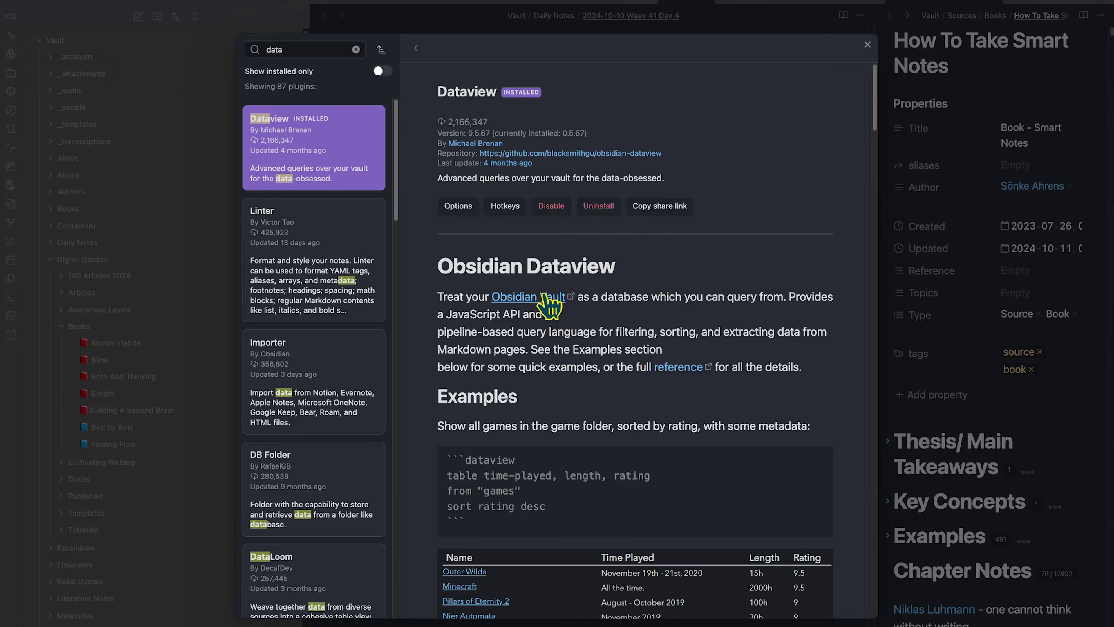
{"action": "left_click", "coordinate": [460, 211]}
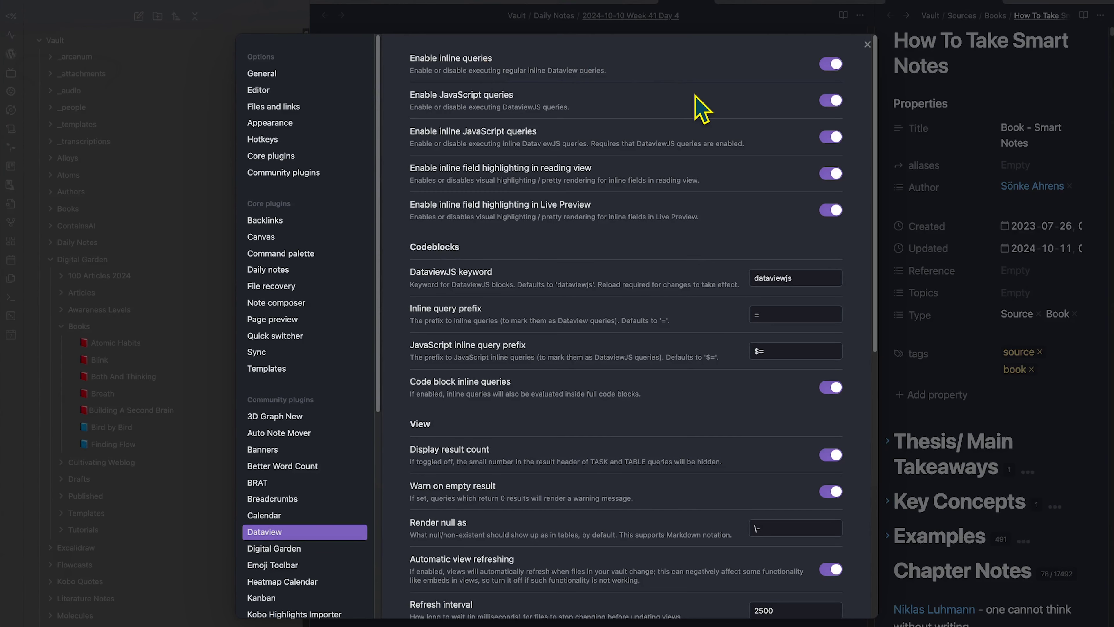
{"action": "left_click", "coordinate": [867, 45]}
- Review the note table in the Creativity & Knowledge Work topic and reveal its underlying Dataview query
{"action": "scroll", "coordinate": [483, 316], "scroll_direction": "up", "scroll_amount": 2}
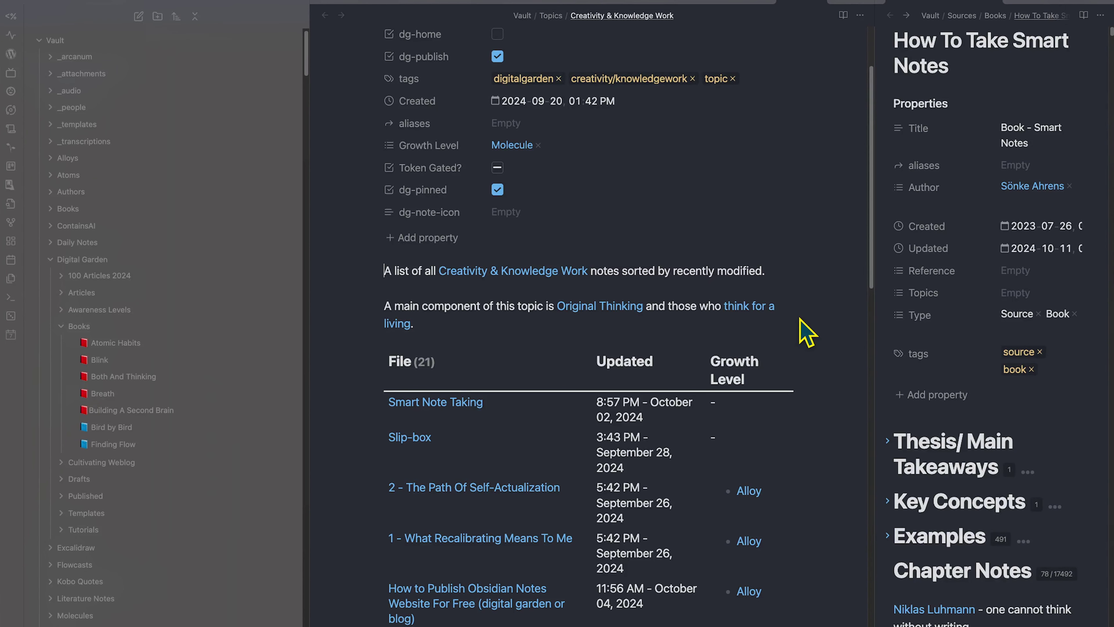
{"action": "scroll", "coordinate": [805, 332], "scroll_direction": "down", "scroll_amount": 3}
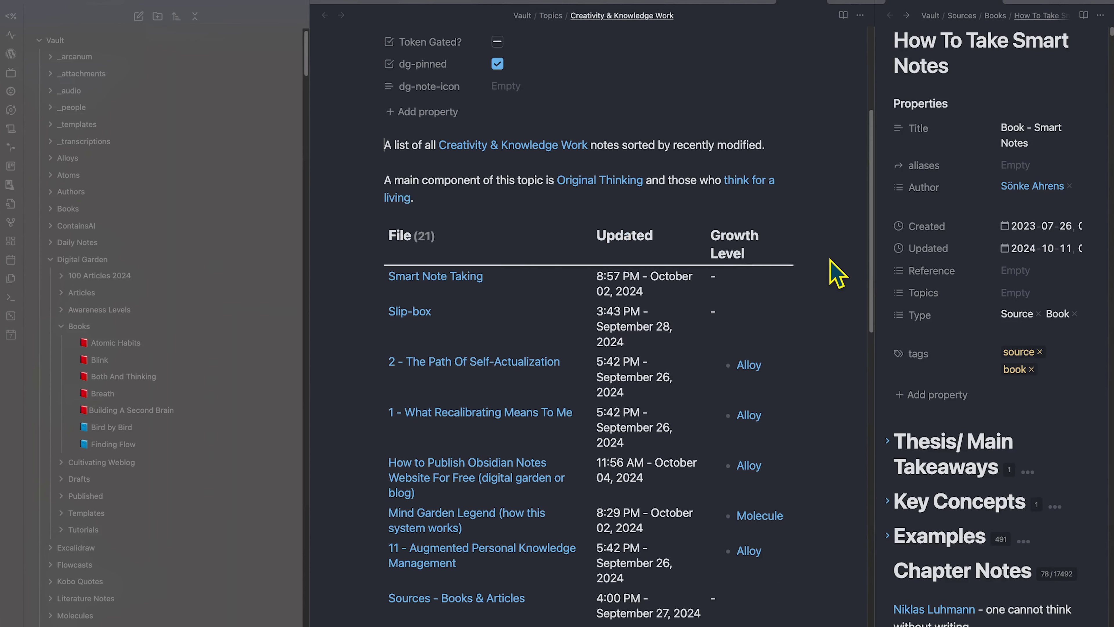
{"action": "mouse_move", "coordinate": [784, 244]}
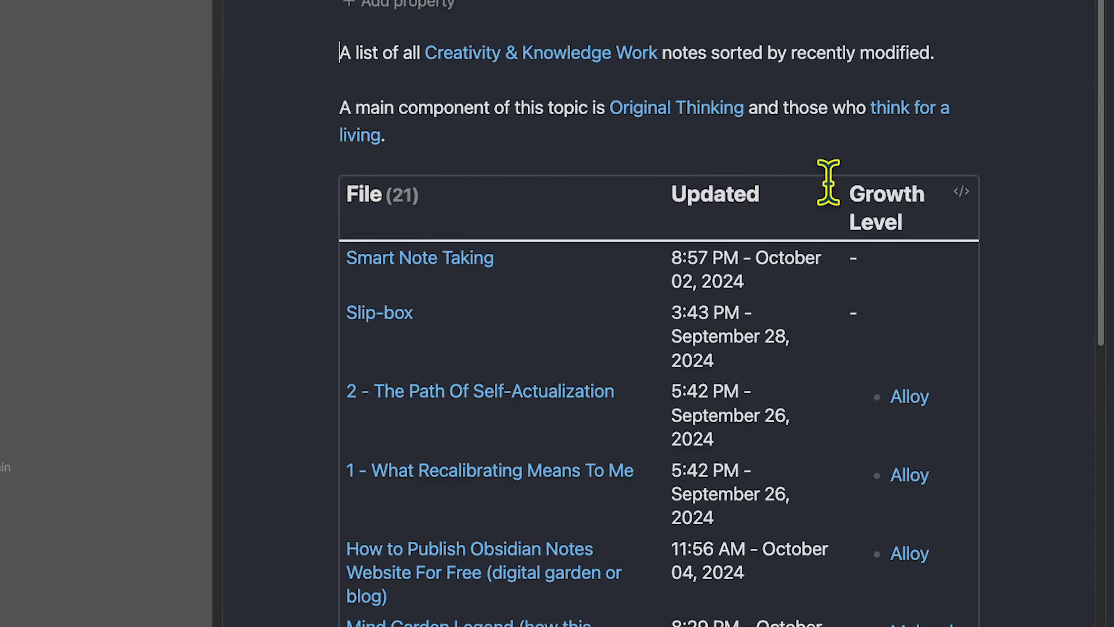
{"action": "mouse_move", "coordinate": [965, 200]}
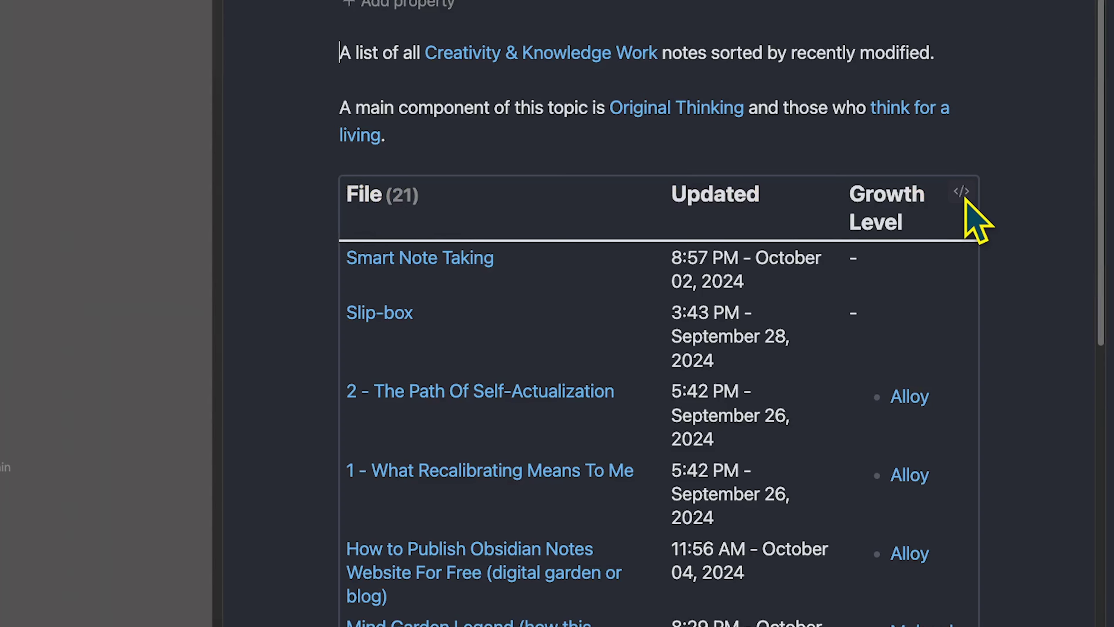
{"action": "left_click", "coordinate": [965, 199]}
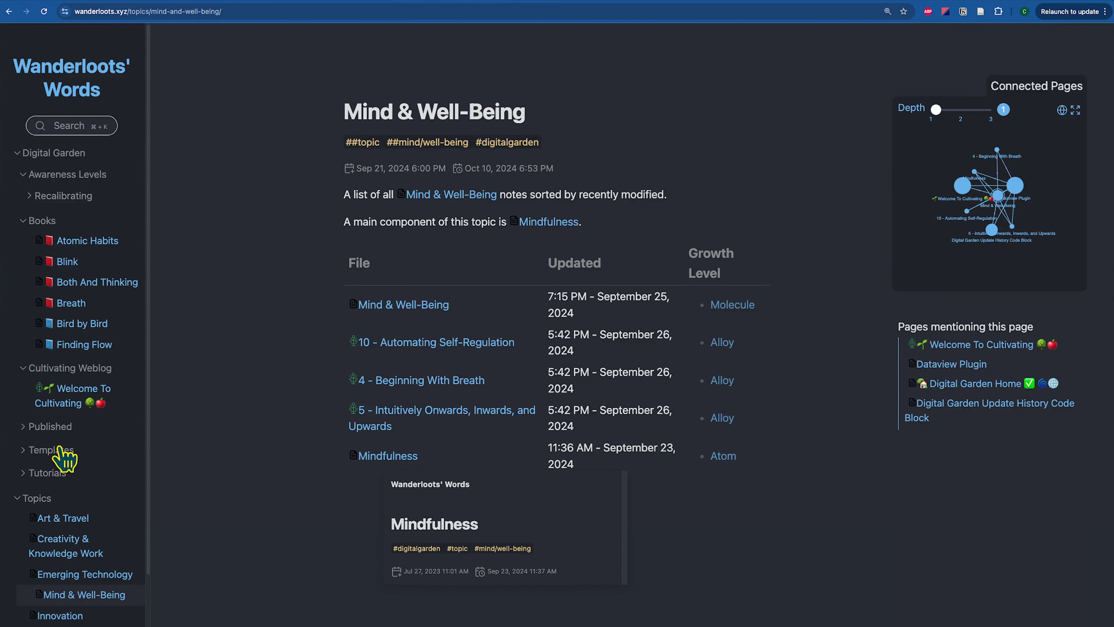
- In the browser, expand the site's Templates folder and read the query on the Digital Garden Update History Code Block page
{"action": "left_click", "coordinate": [53, 452]}
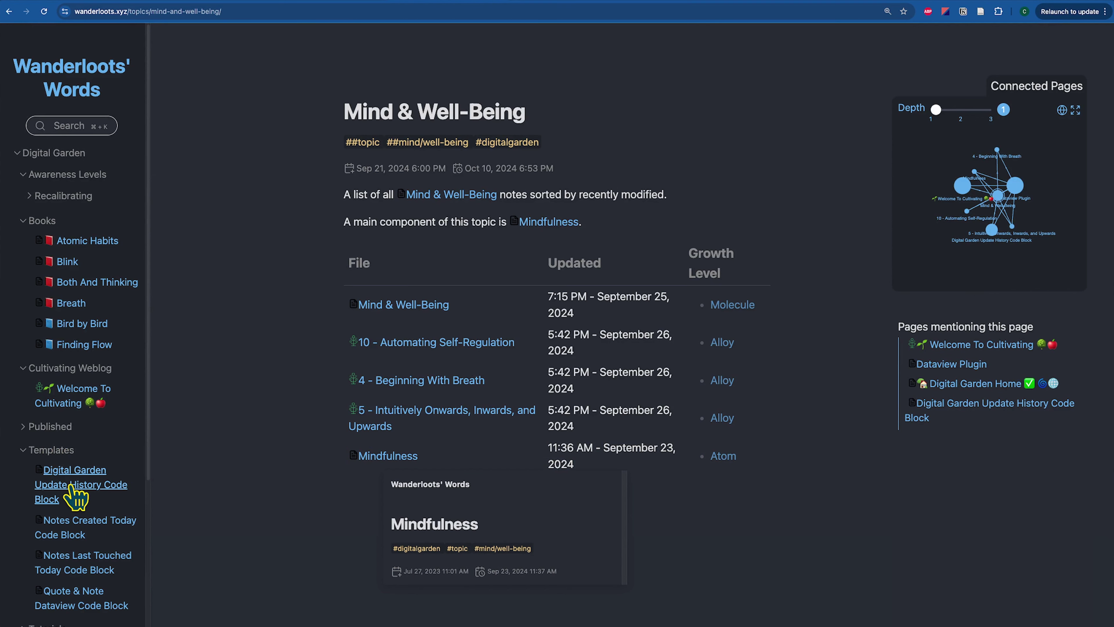
{"action": "left_click", "coordinate": [76, 496]}
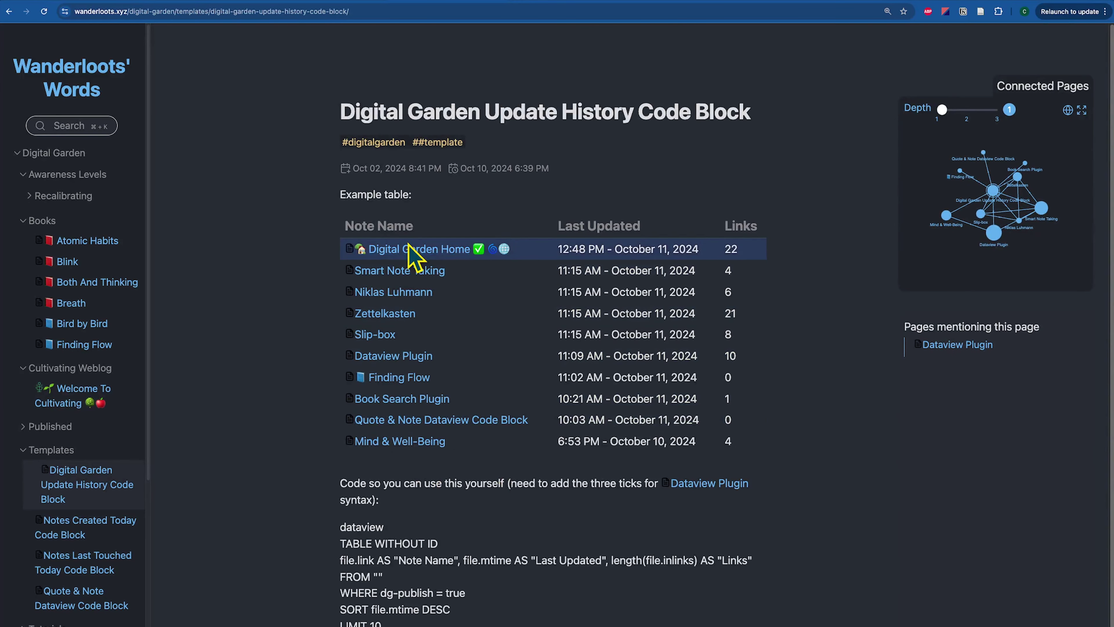
{"action": "scroll", "coordinate": [388, 549], "scroll_direction": "down", "scroll_amount": 2}
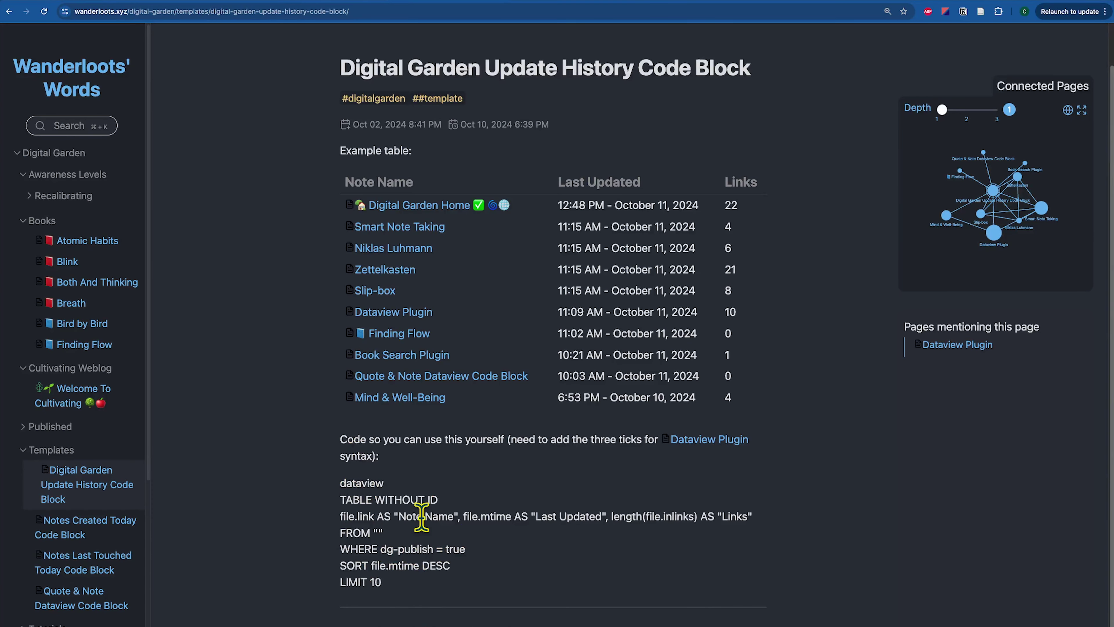
{"action": "scroll", "coordinate": [658, 518], "scroll_direction": "up", "scroll_amount": 1}
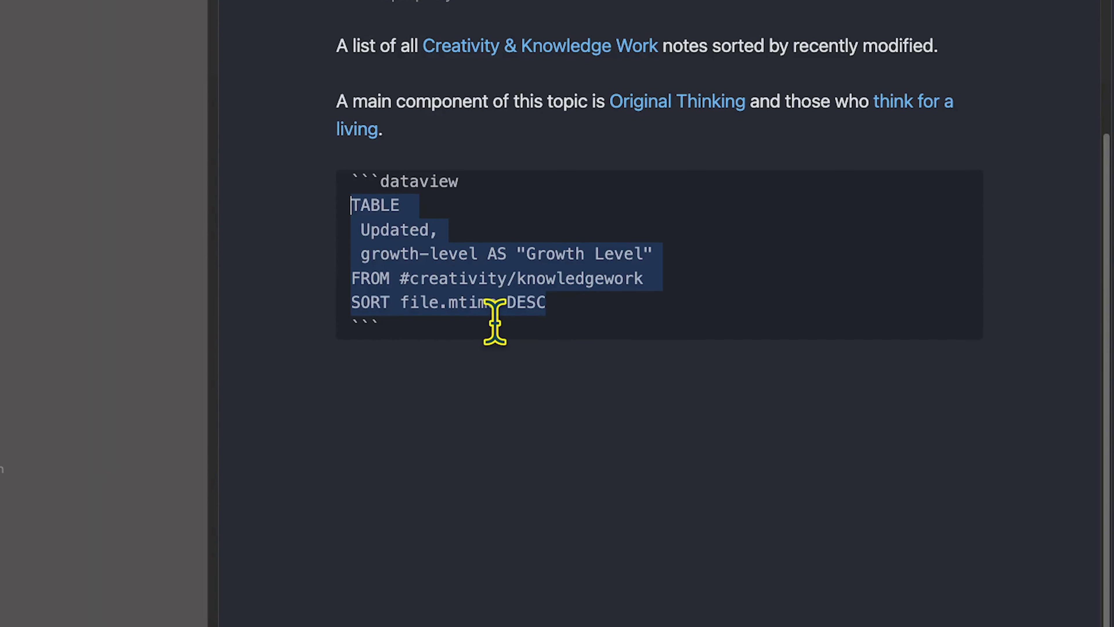
- Back in Obsidian, render the Creativity & Knowledge Work query as a table and reopen its code
{"action": "left_click", "coordinate": [567, 585]}
{"action": "scroll", "coordinate": [723, 528], "scroll_direction": "up", "scroll_amount": 15}
{"action": "scroll", "coordinate": [725, 525], "scroll_direction": "up", "scroll_amount": 10}
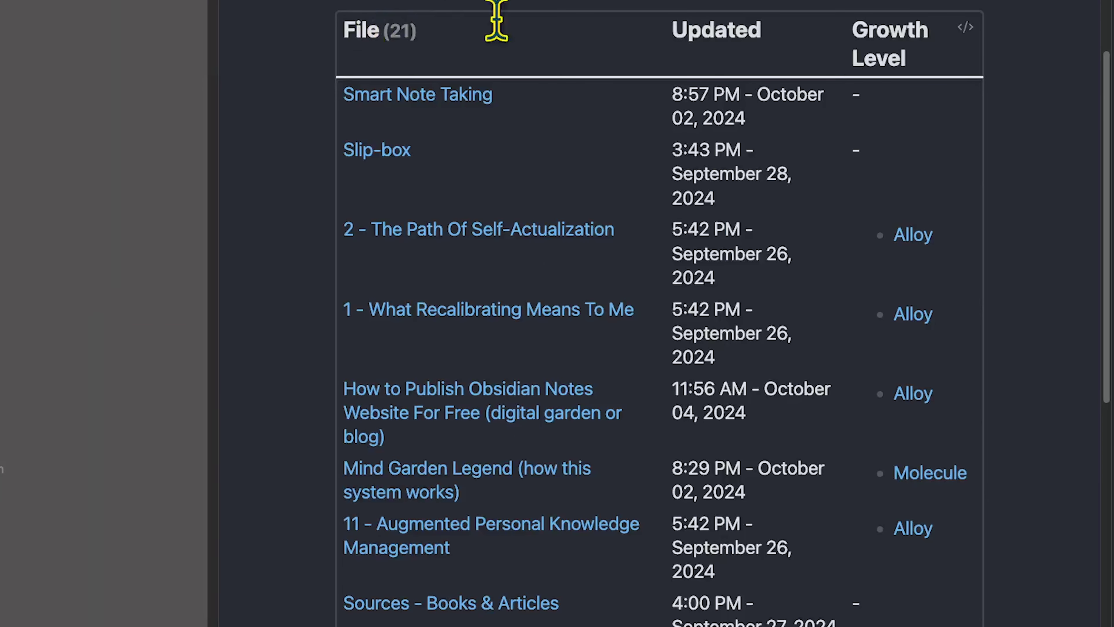
{"action": "left_click", "coordinate": [964, 28]}
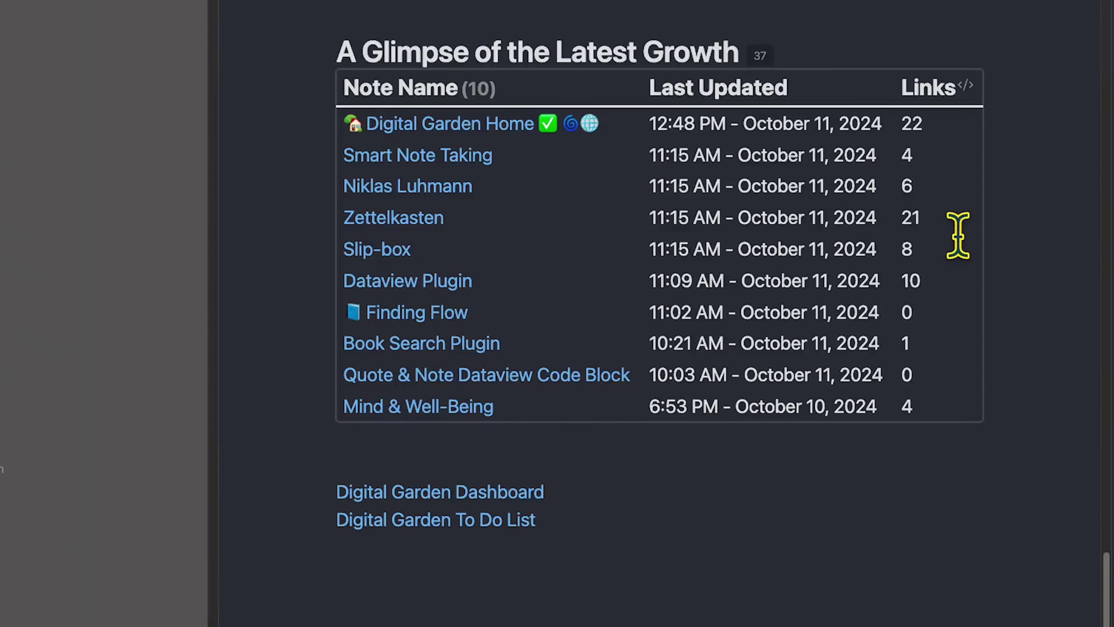
- Copy the query under A Glimpse of the Latest Growth and paste it into a new dataview code block above the Digital Garden Dashboard link
{"action": "left_click", "coordinate": [967, 85]}
{"action": "key", "text": "super+c"}
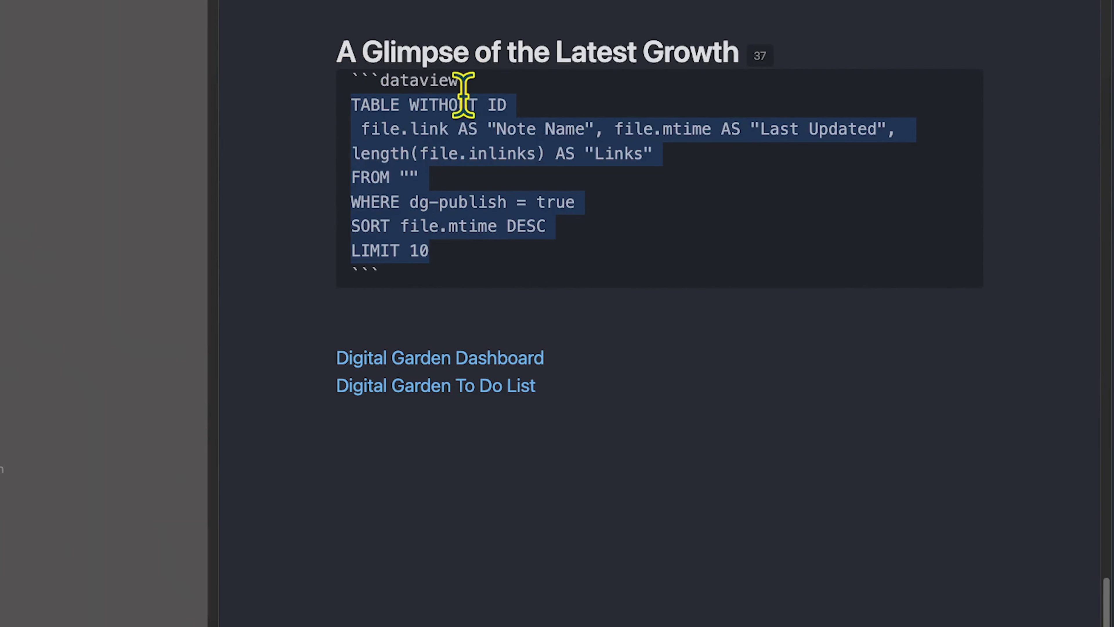
{"action": "left_click", "coordinate": [385, 318]}
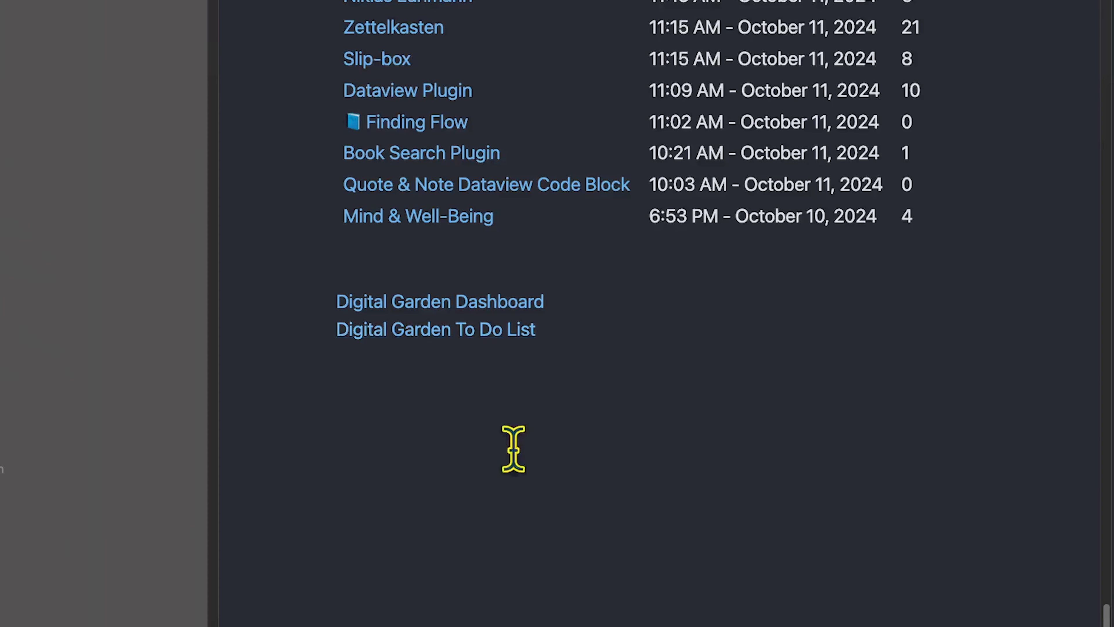
{"action": "scroll", "coordinate": [512, 448], "scroll_direction": "up", "scroll_amount": 3}
{"action": "type", "text": "```"}
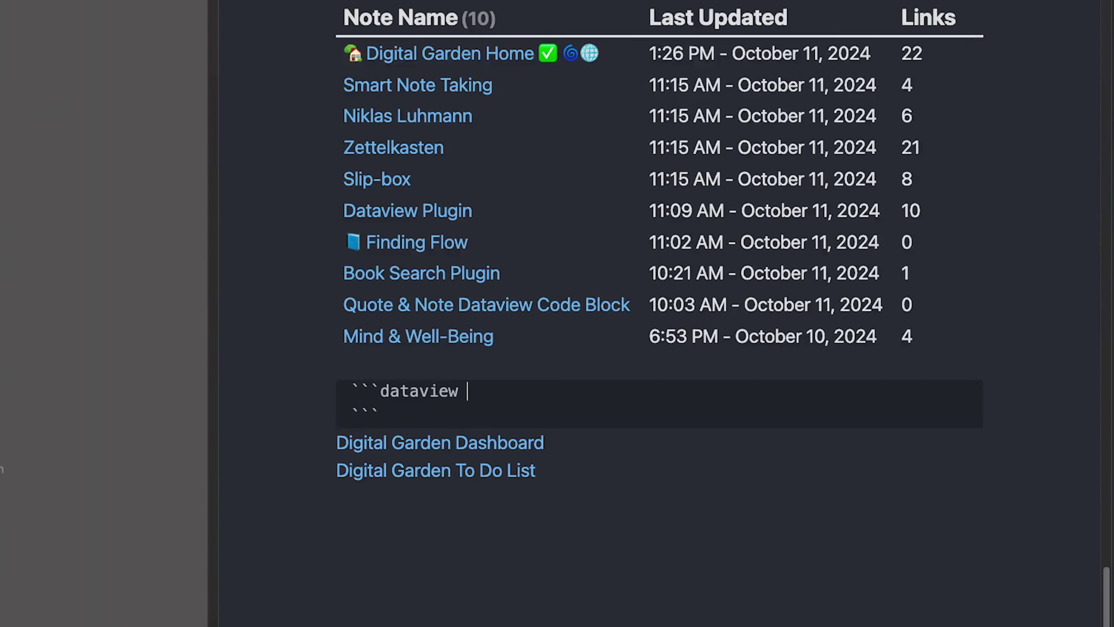
{"action": "type", "text": "dataview"}
{"action": "key", "text": "Return"}
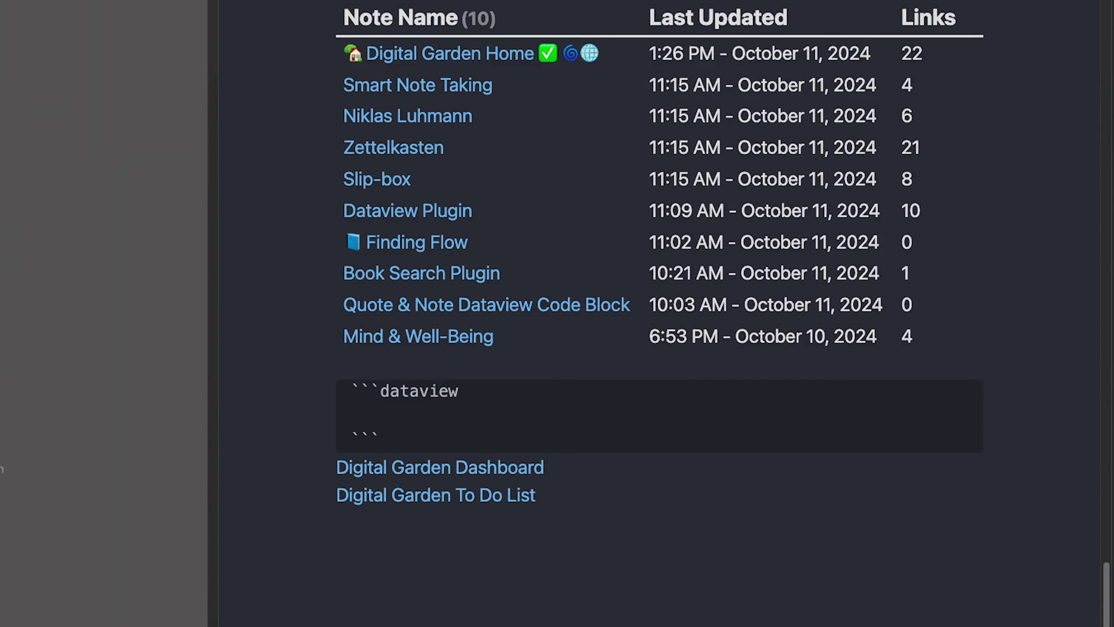
{"action": "key", "text": "super+v"}
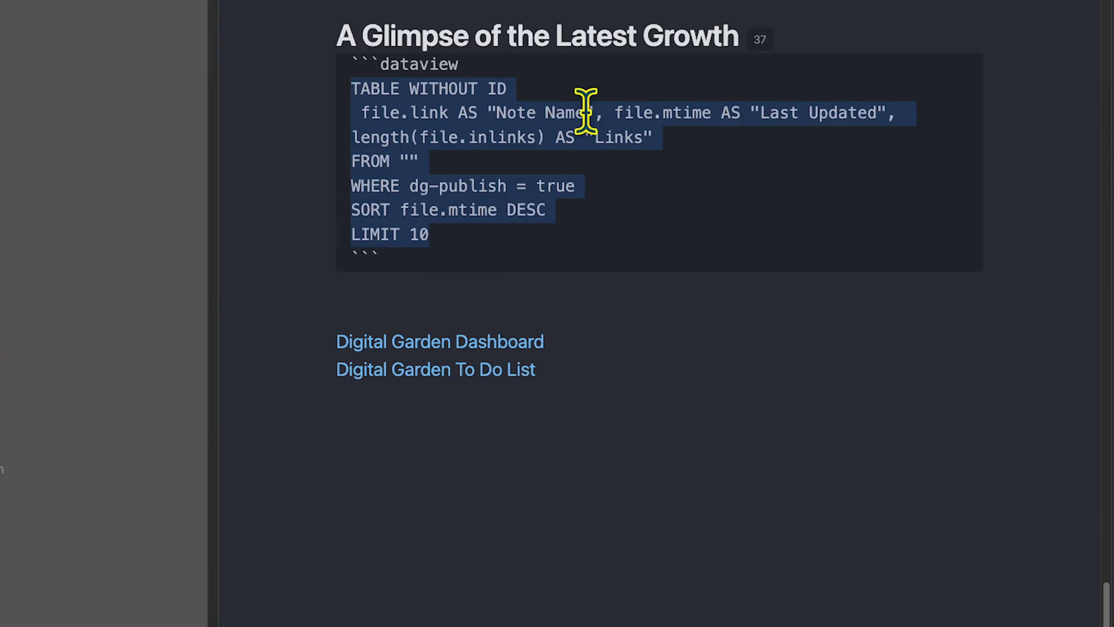
- Compare the Latest Growth query with its rendered table and preview the Smart Note Taking note linked in it
{"action": "left_click", "coordinate": [666, 398]}
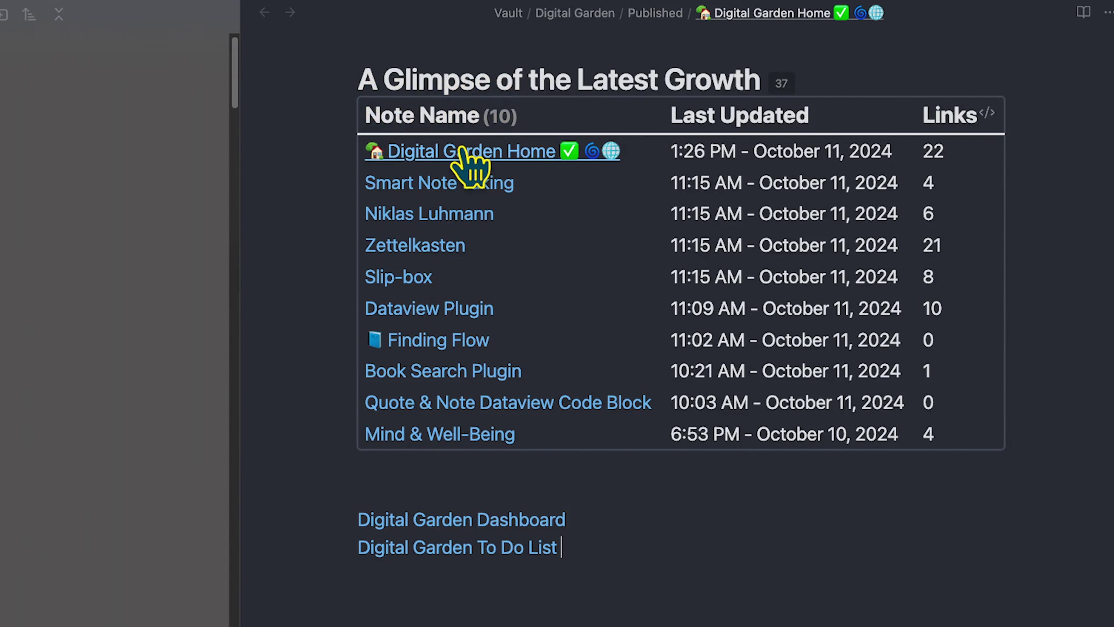
{"action": "mouse_move", "coordinate": [444, 183]}
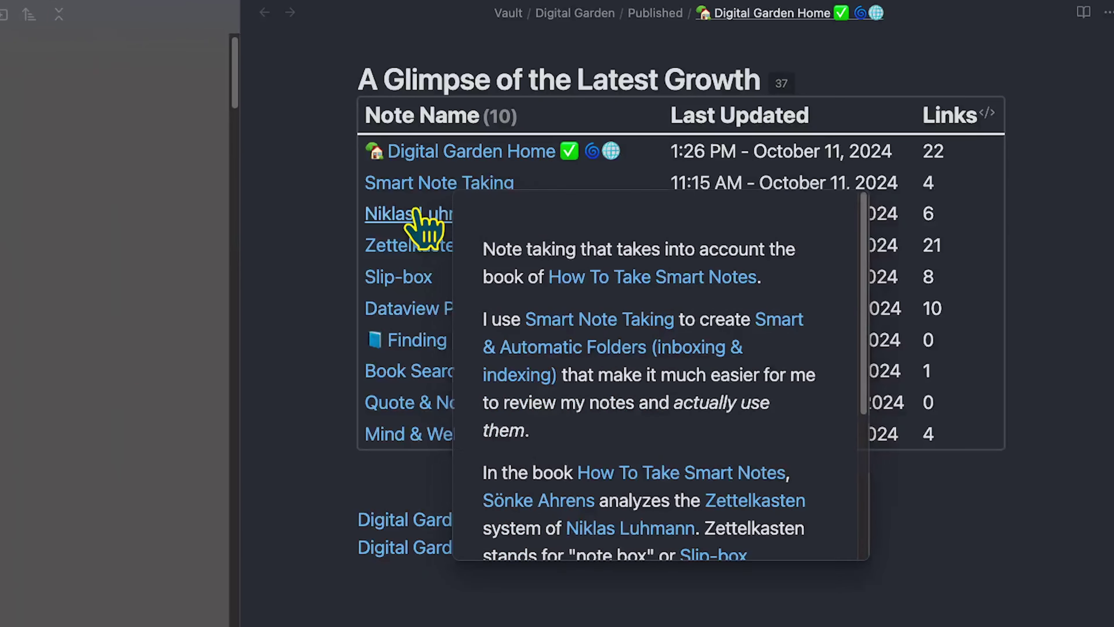
{"action": "left_click", "coordinate": [653, 226]}
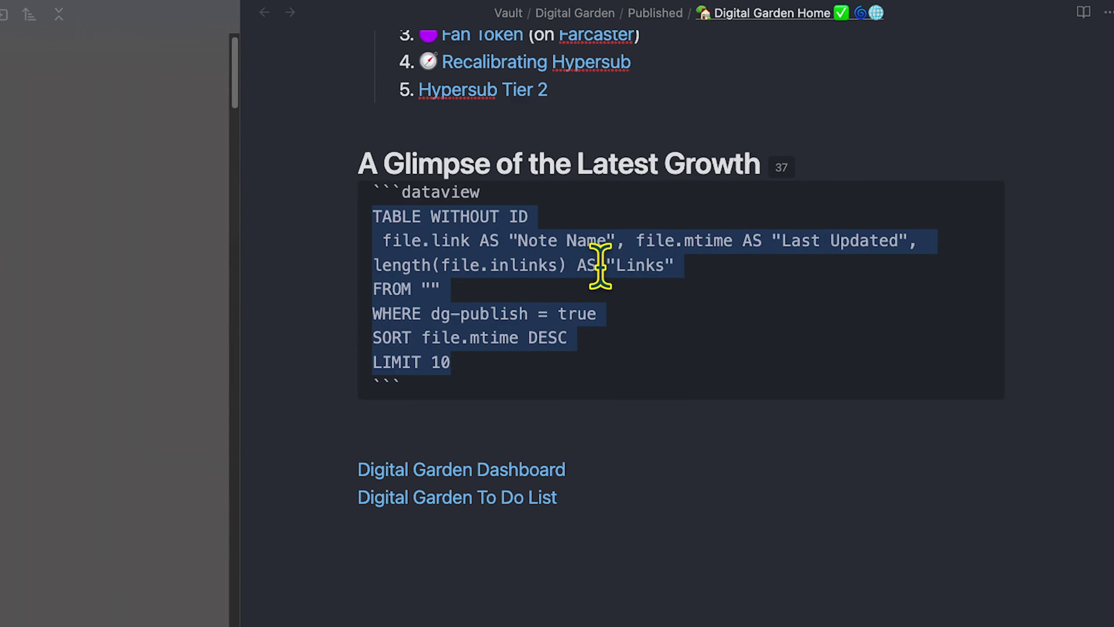
{"action": "key", "text": "super+Down"}
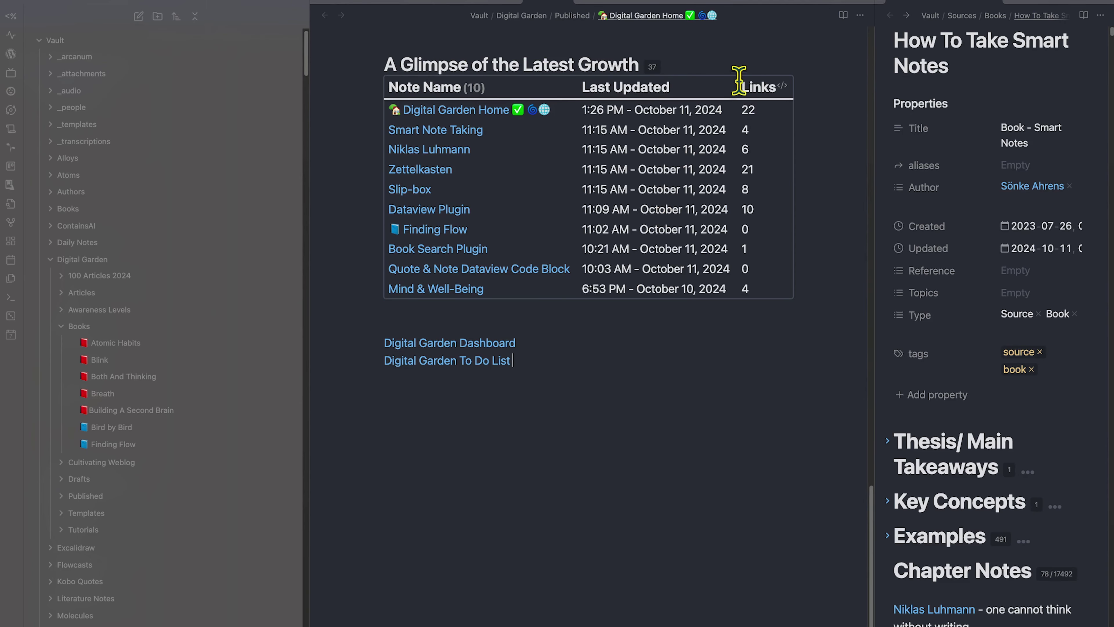
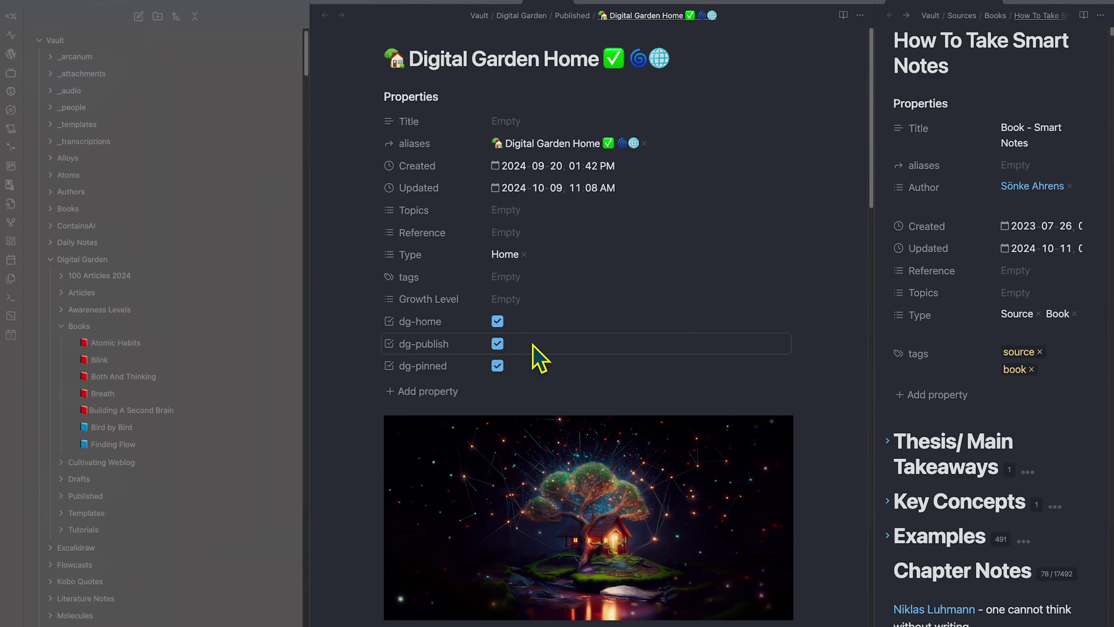
- Look up the Digital Garden publish commands in the command palette, and dismiss it without running one
{"action": "key", "text": "super+p"}
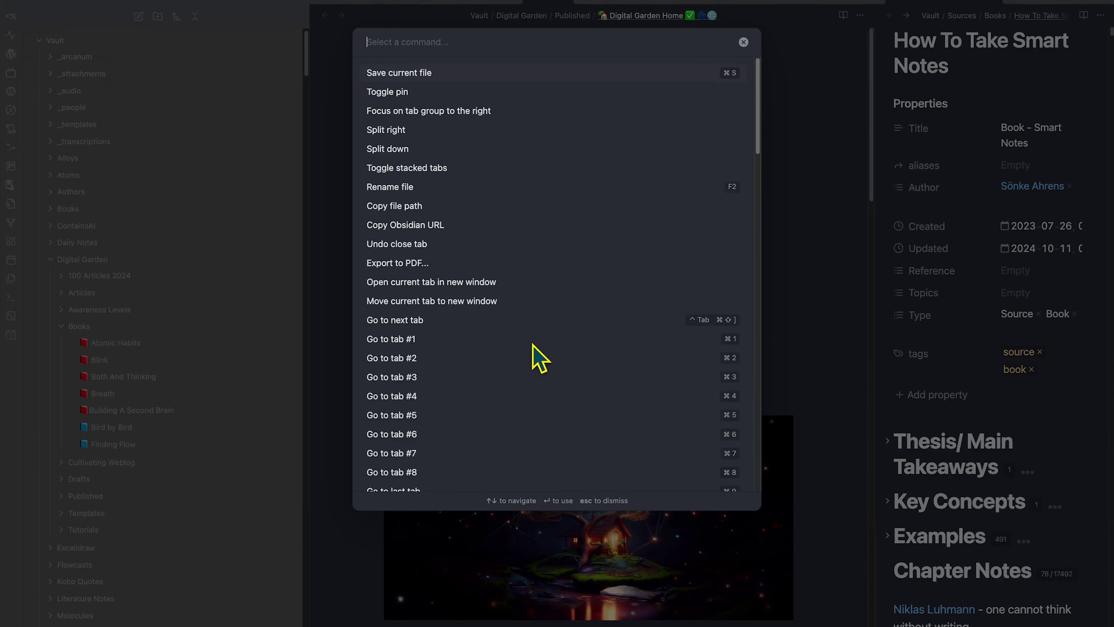
{"action": "type", "text": "digital garden publ"}
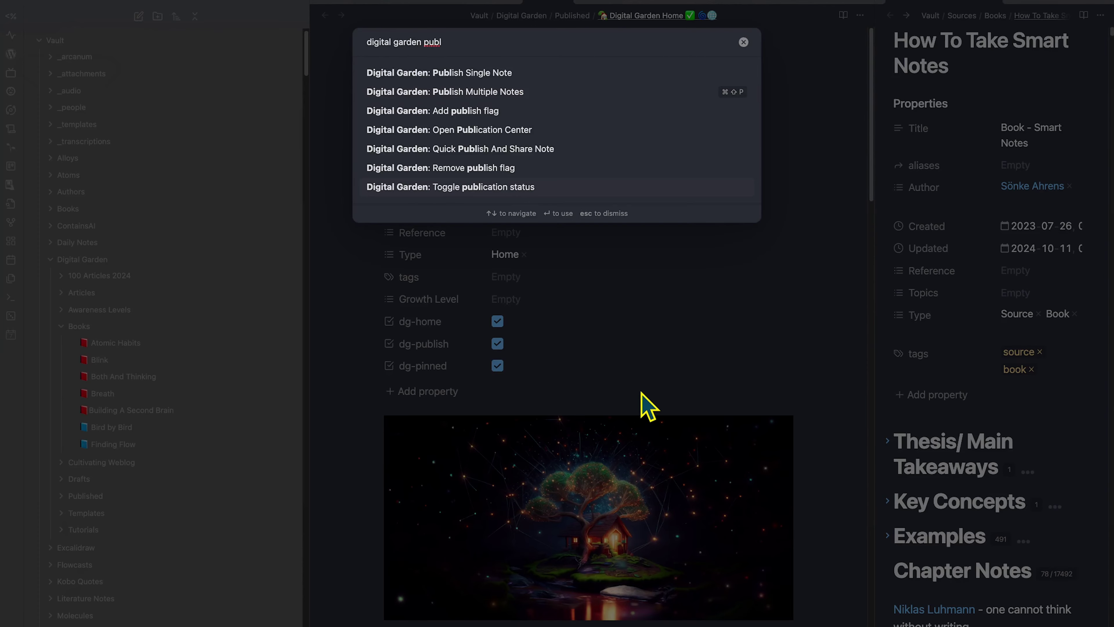
{"action": "key", "text": "Escape"}
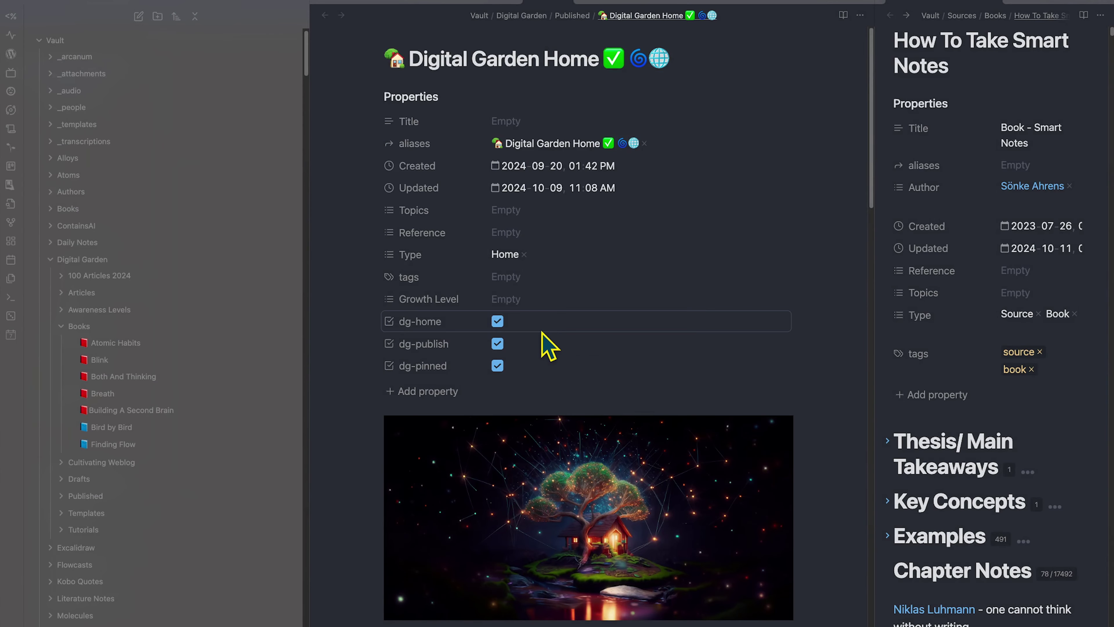
- Read the WHERE dg-publish condition in the query under A Glimpse of the Latest Growth, and leave the code block
{"action": "scroll", "coordinate": [548, 346], "scroll_direction": "down", "scroll_amount": 15}
{"action": "scroll", "coordinate": [567, 366], "scroll_direction": "up", "scroll_amount": 4}
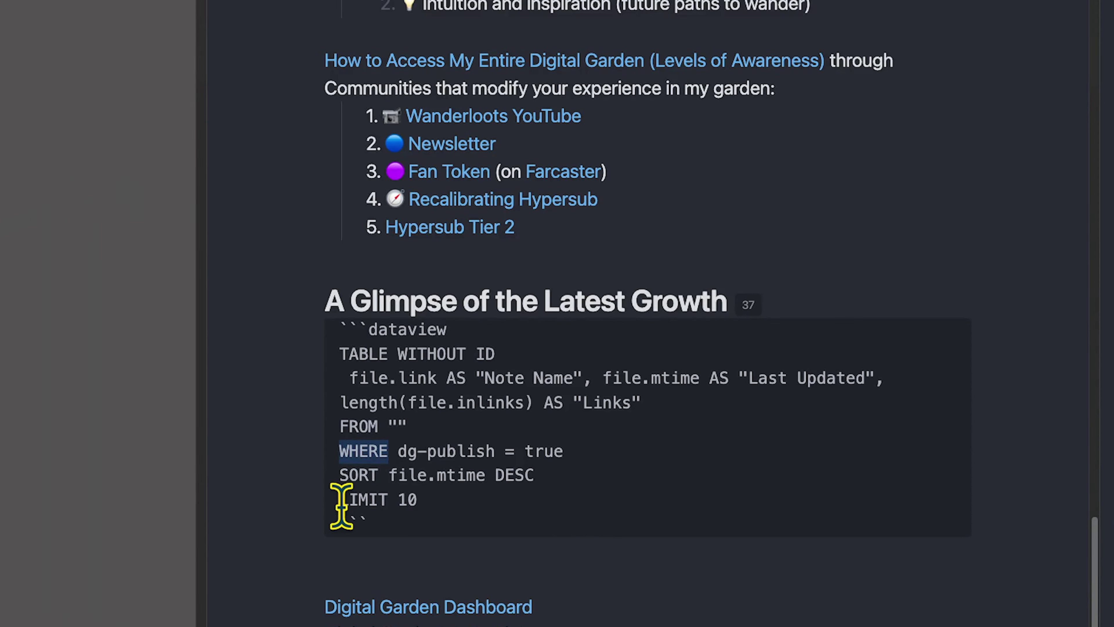
{"action": "left_click", "coordinate": [412, 559]}
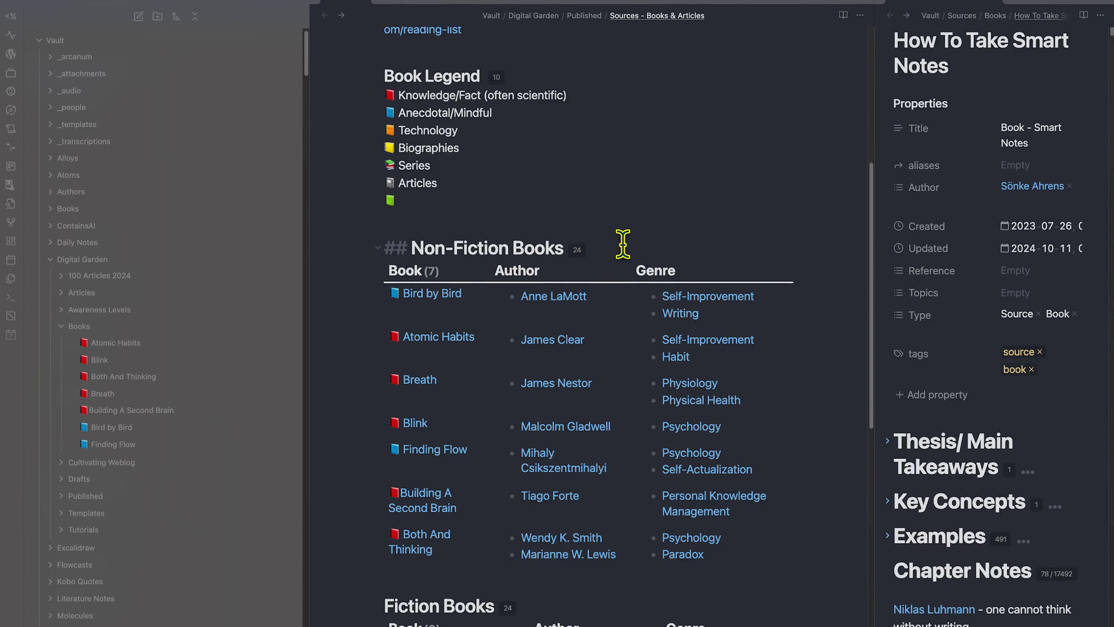
- On Sources - Books & Articles, compare the Non-Fiction Books query with its rendered table and preview the Bird by Bird note
{"action": "left_click", "coordinate": [782, 269]}
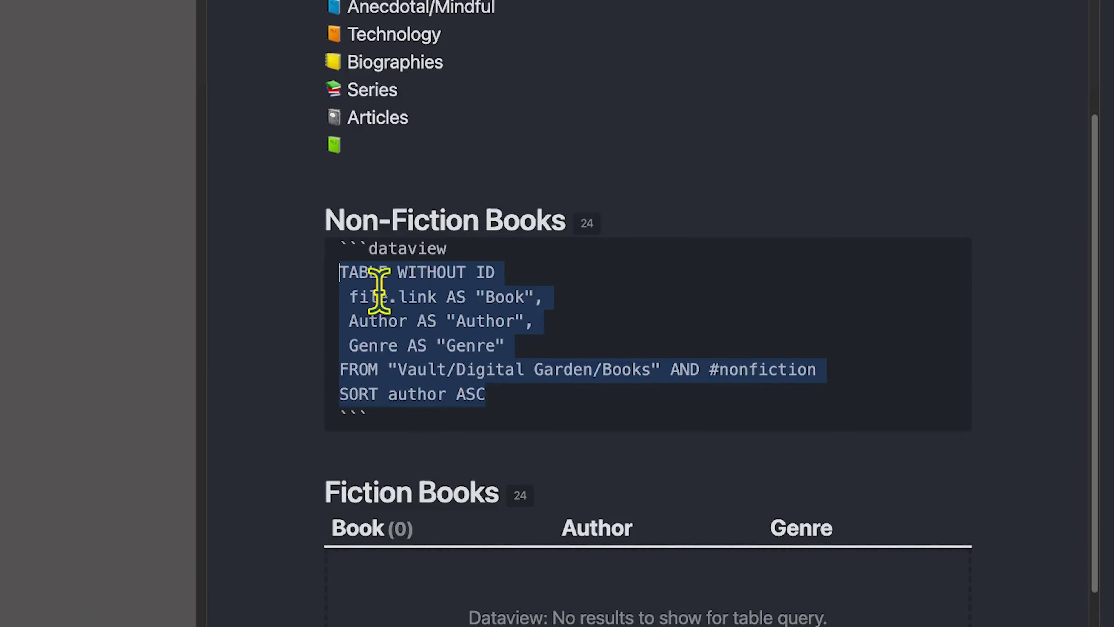
{"action": "left_click", "coordinate": [912, 184]}
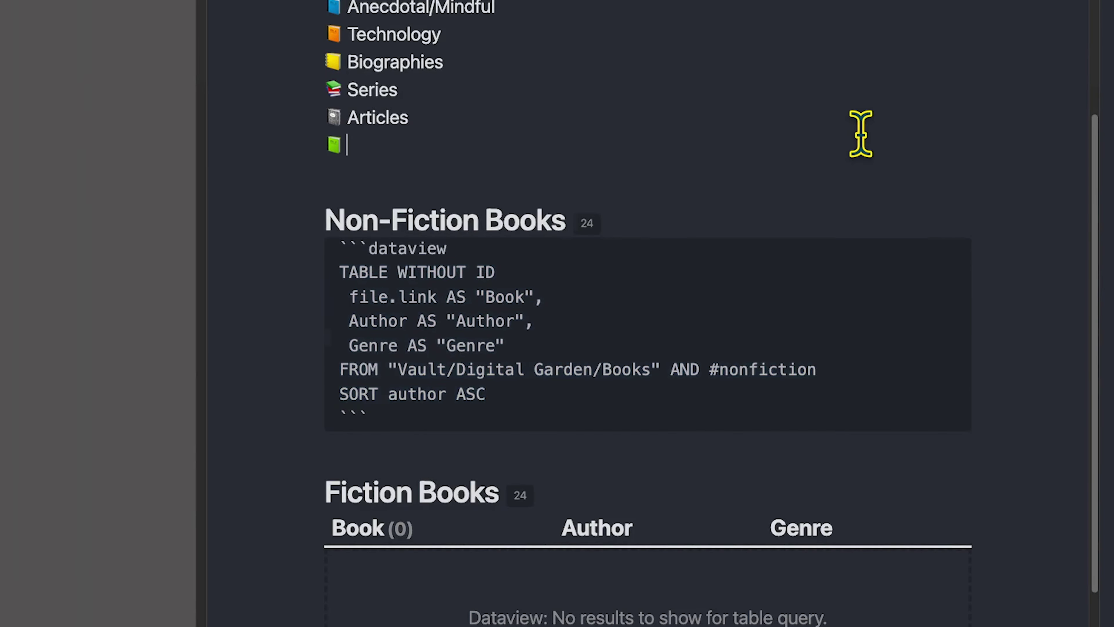
{"action": "scroll", "coordinate": [398, 117], "scroll_direction": "up", "scroll_amount": 2}
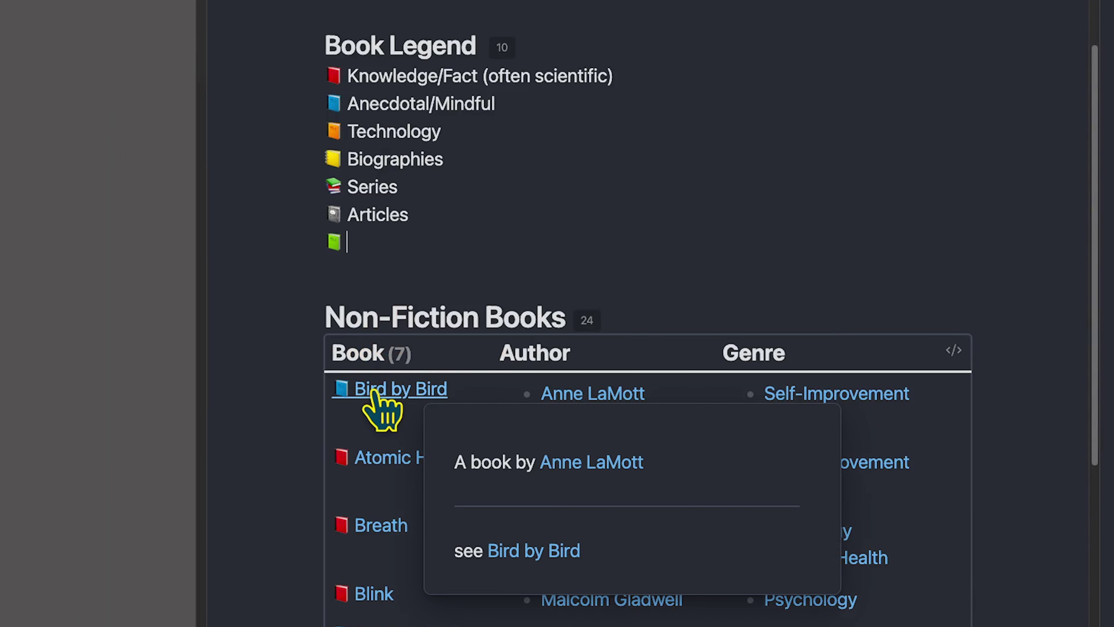
{"action": "left_click", "coordinate": [796, 336]}
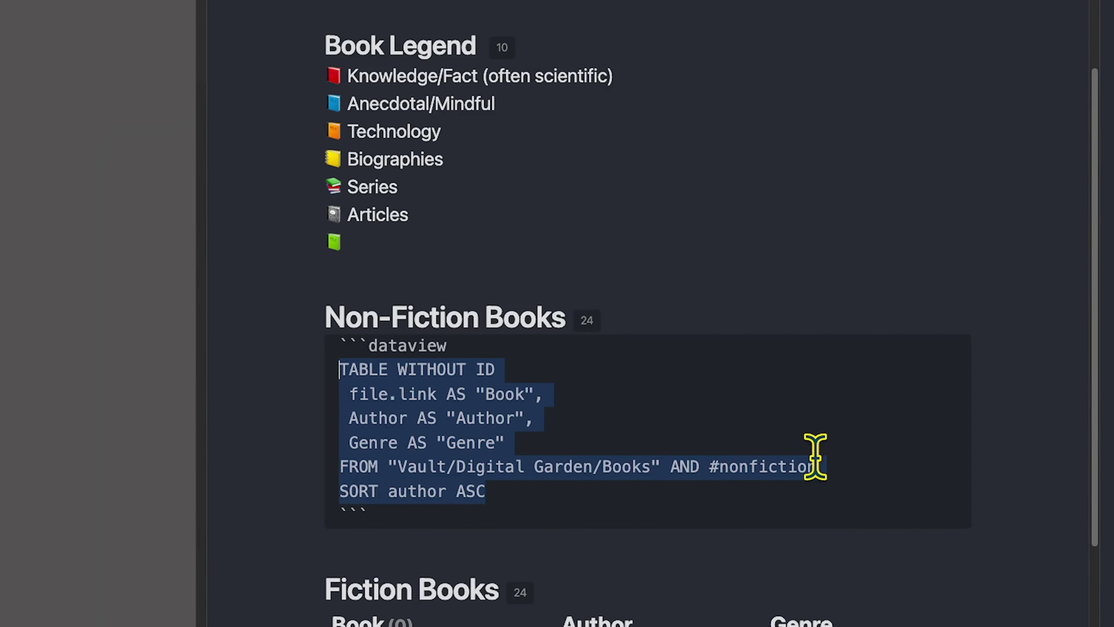
{"action": "left_click", "coordinate": [550, 298]}
{"action": "scroll", "coordinate": [875, 403], "scroll_direction": "down", "scroll_amount": 5}
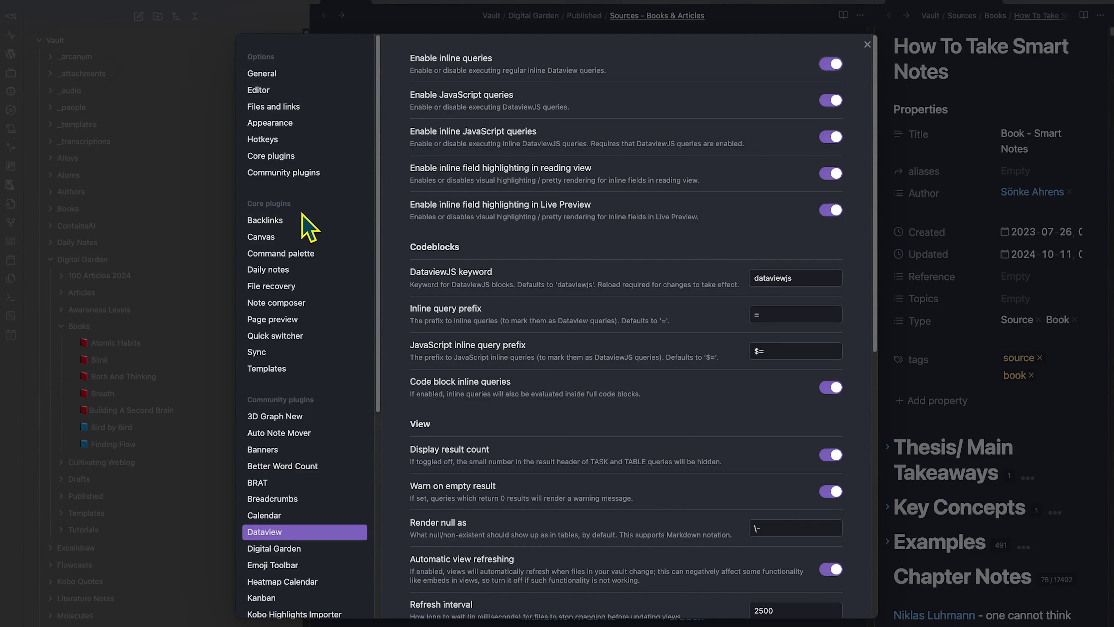
- Search the community plugins for Templater and open its template folder location setting
{"action": "left_click", "coordinate": [314, 174]}
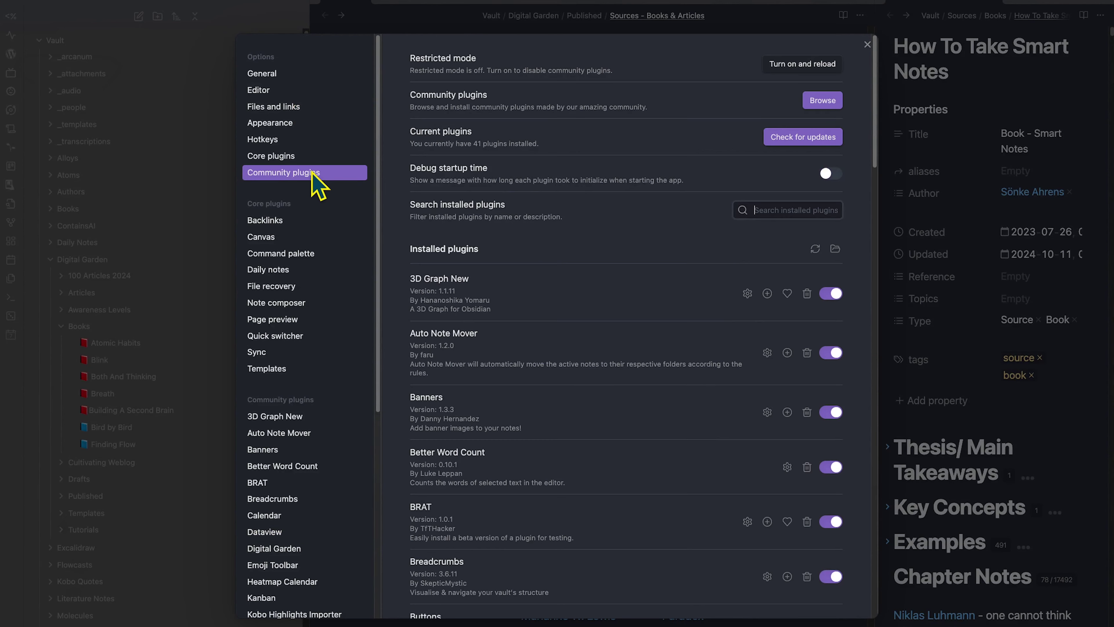
{"action": "left_click", "coordinate": [820, 100]}
{"action": "type", "text": "templater"}
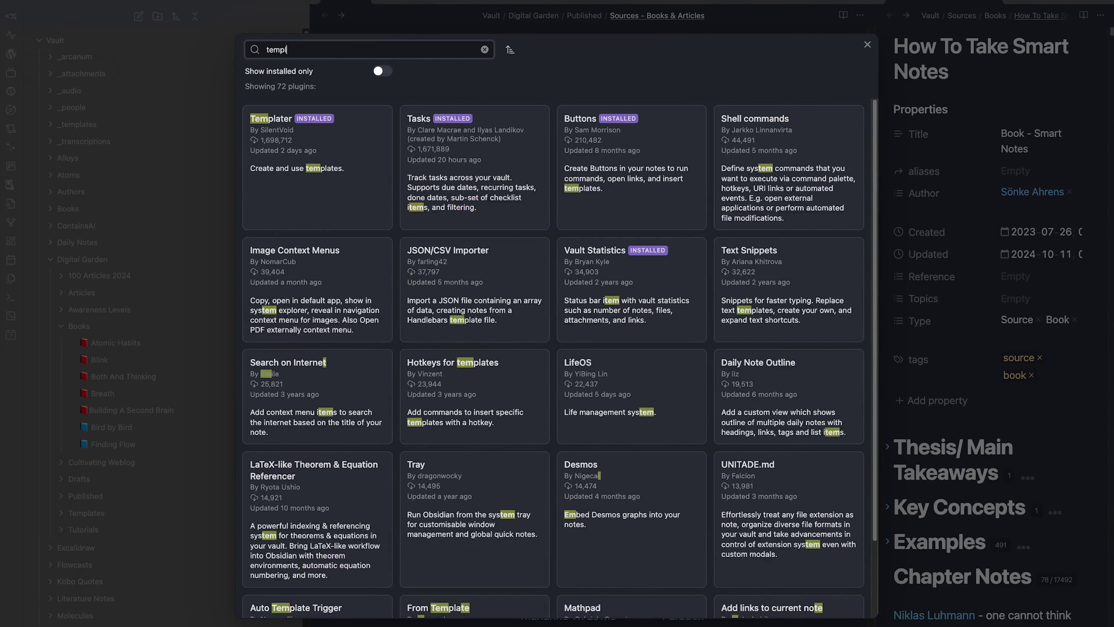
{"action": "left_click", "coordinate": [386, 141]}
{"action": "left_click", "coordinate": [503, 205]}
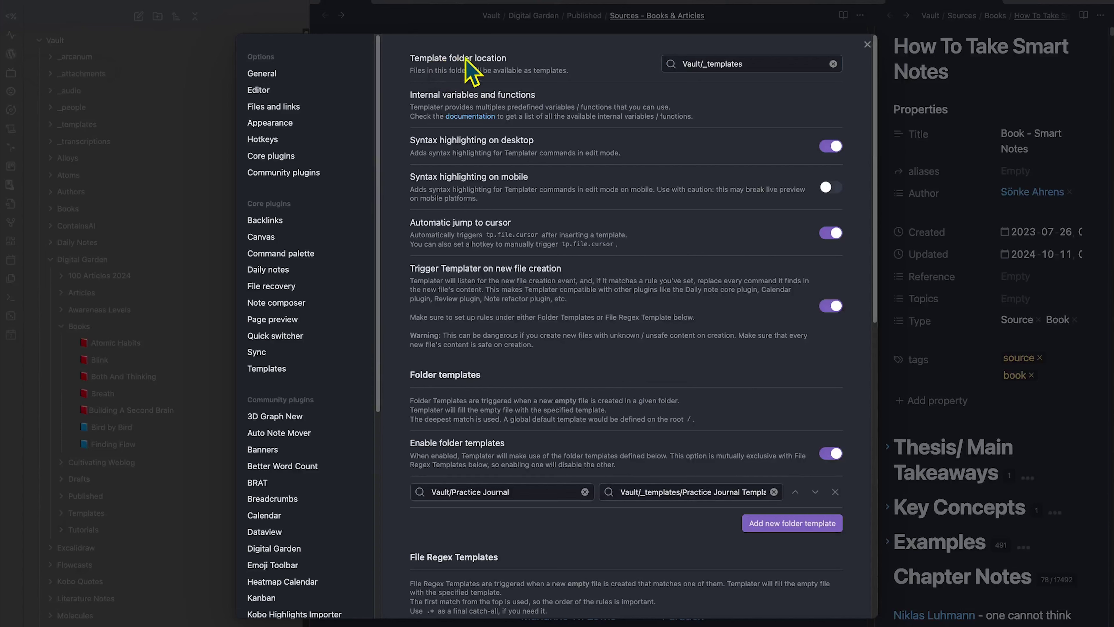
{"action": "left_click", "coordinate": [699, 62]}
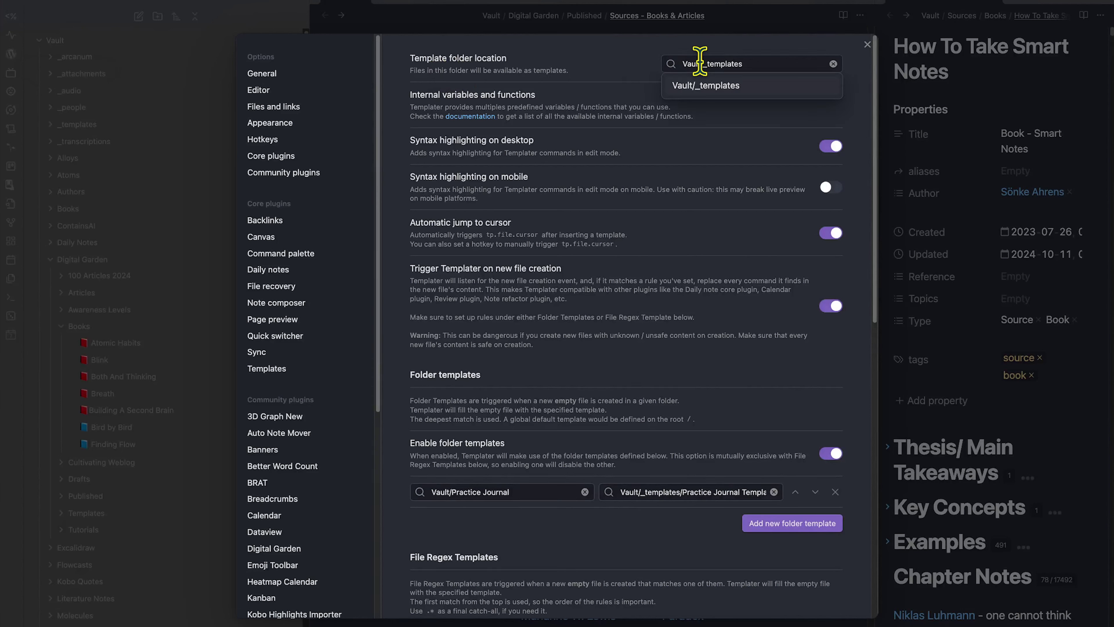
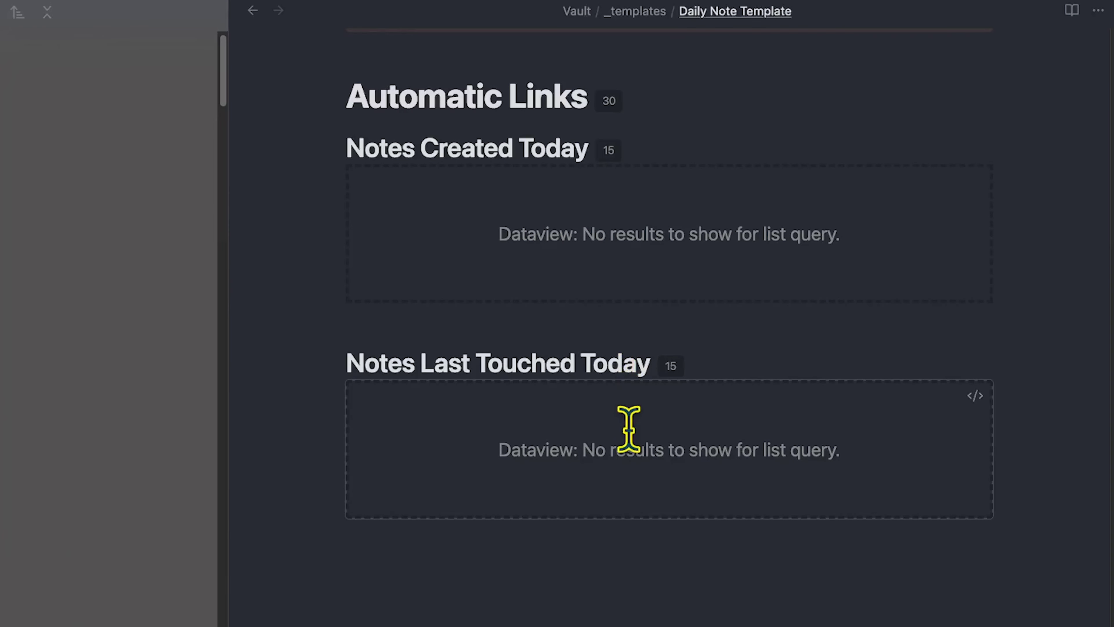
- In the Daily Note Template, open the Notes Created Today query and highlight file.cday and the Templater date expression
{"action": "left_click", "coordinate": [975, 181]}
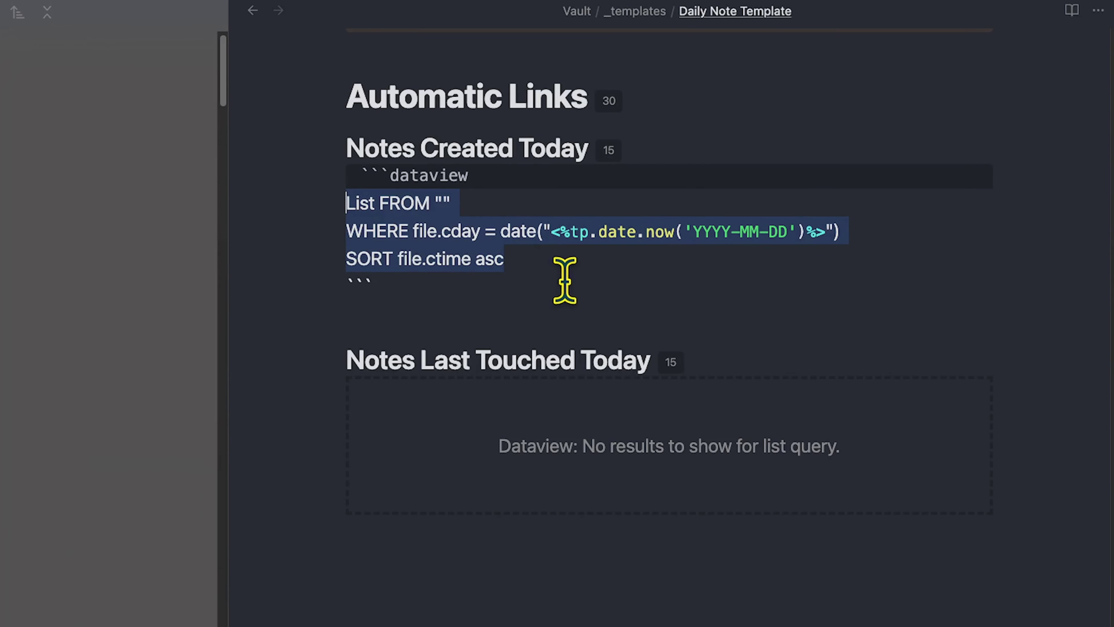
{"action": "left_click", "coordinate": [608, 260]}
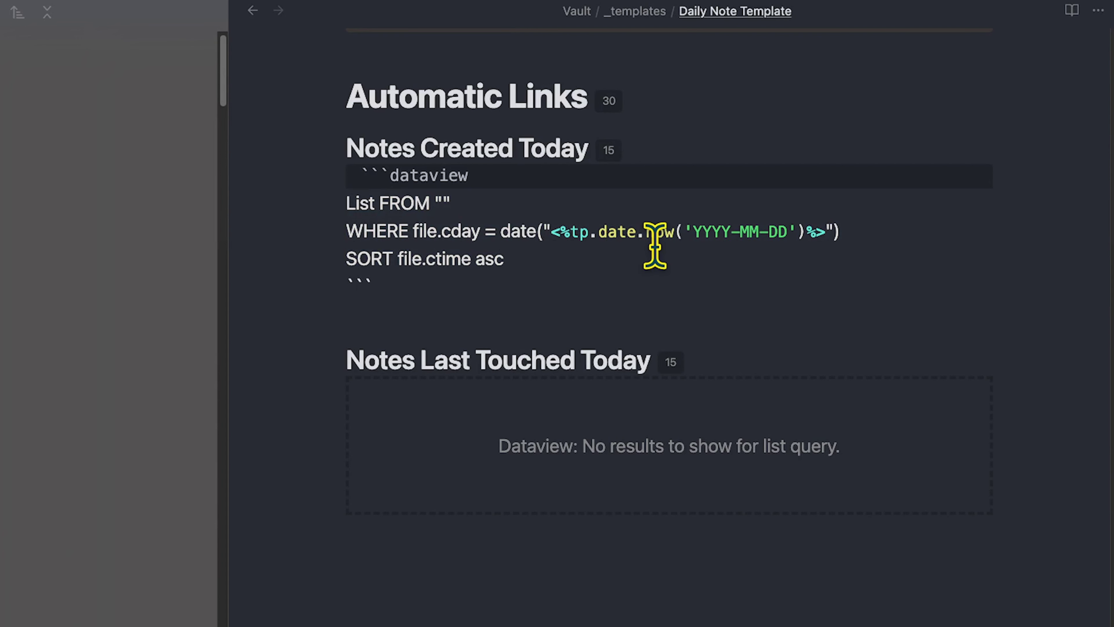
{"action": "left_click_drag", "start_coordinate": [413, 231], "coordinate": [479, 231]}
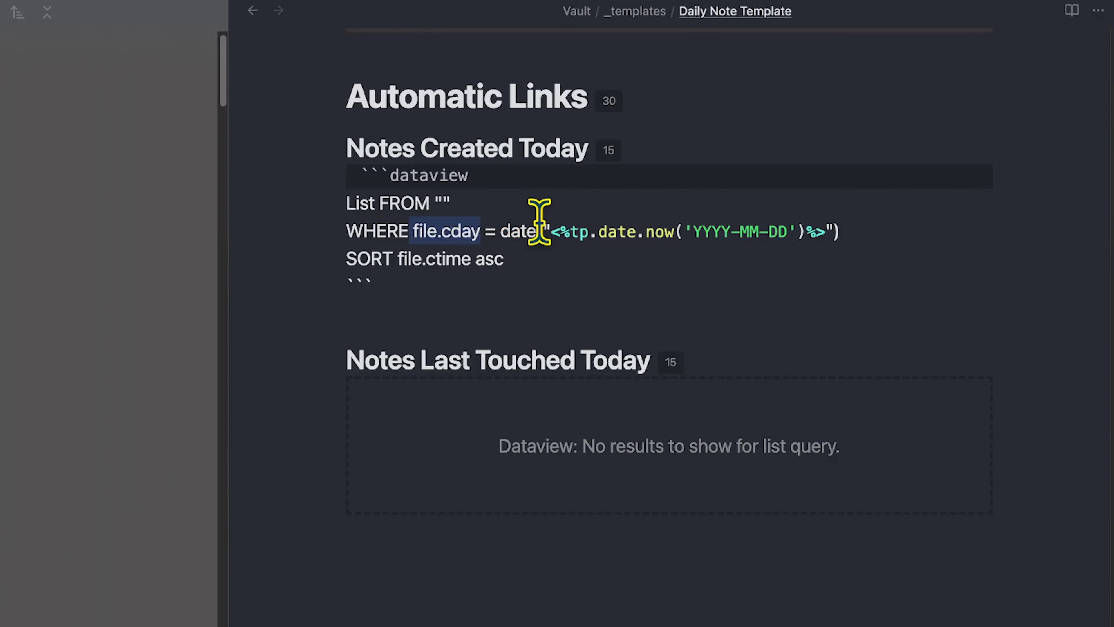
{"action": "left_click_drag", "start_coordinate": [551, 219], "coordinate": [815, 232]}
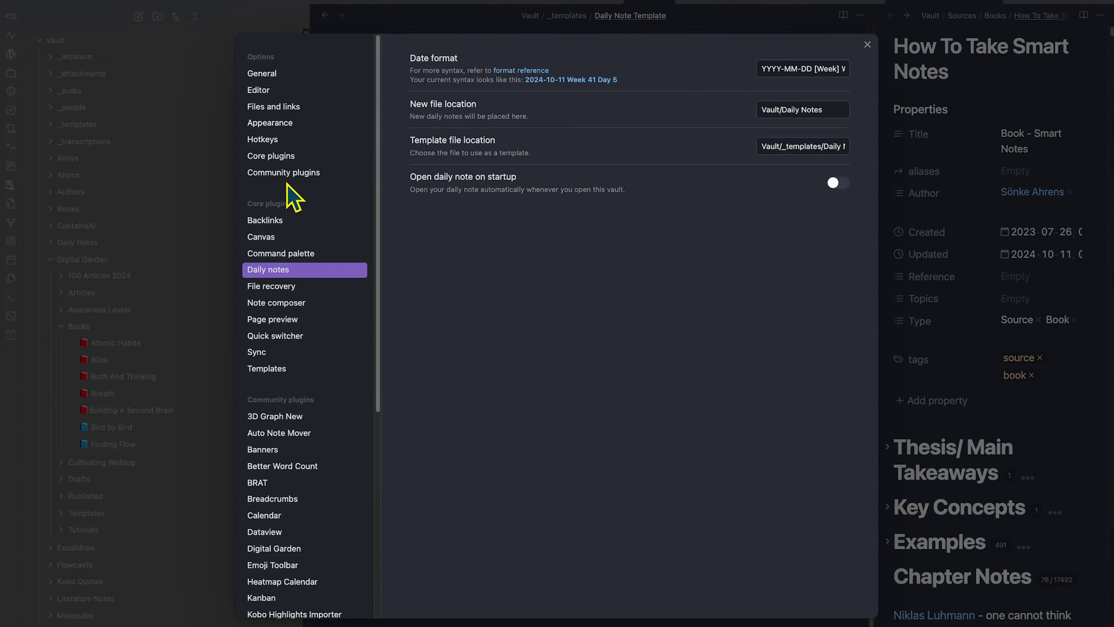
- Review the core plugins list and the Daily notes template file location, and close the settings
{"action": "left_click", "coordinate": [297, 158]}
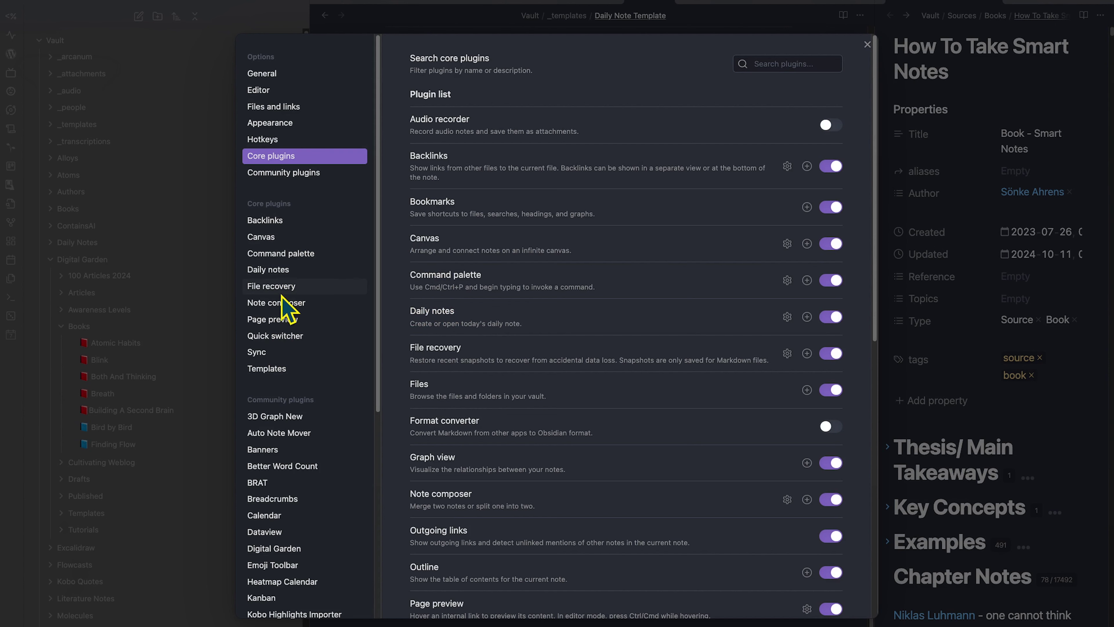
{"action": "left_click", "coordinate": [268, 269]}
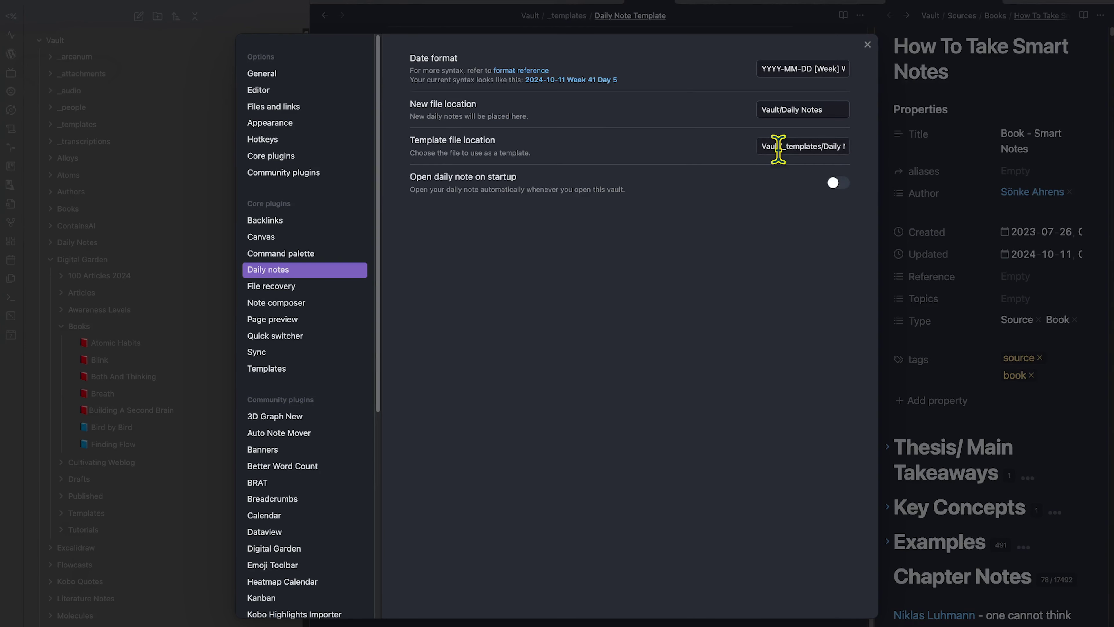
{"action": "left_click", "coordinate": [681, 29]}
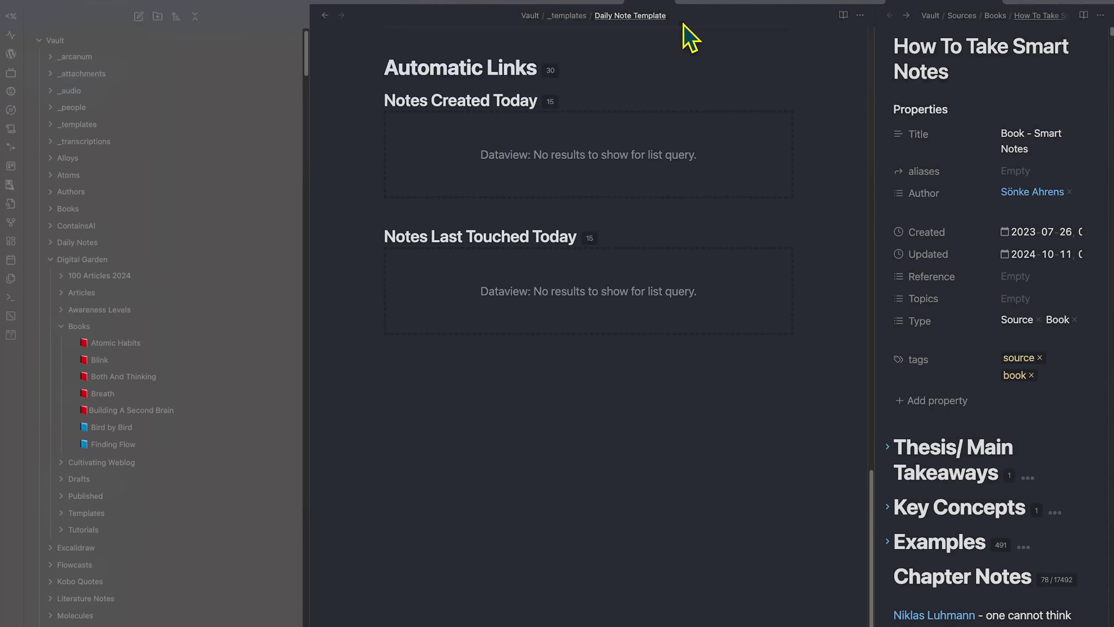
- Create today's daily note and highlight the date in the Notes Created Today query under Automatic Links
{"action": "left_click", "coordinate": [11, 260]}
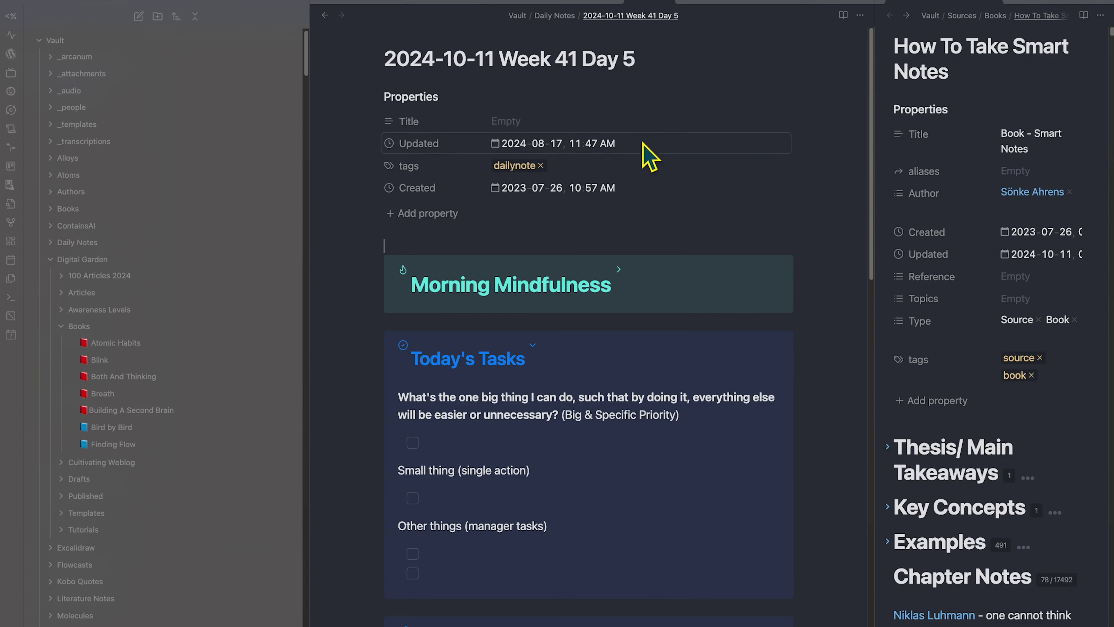
{"action": "left_click", "coordinate": [793, 234]}
{"action": "scroll", "coordinate": [553, 193], "scroll_direction": "down", "scroll_amount": 15}
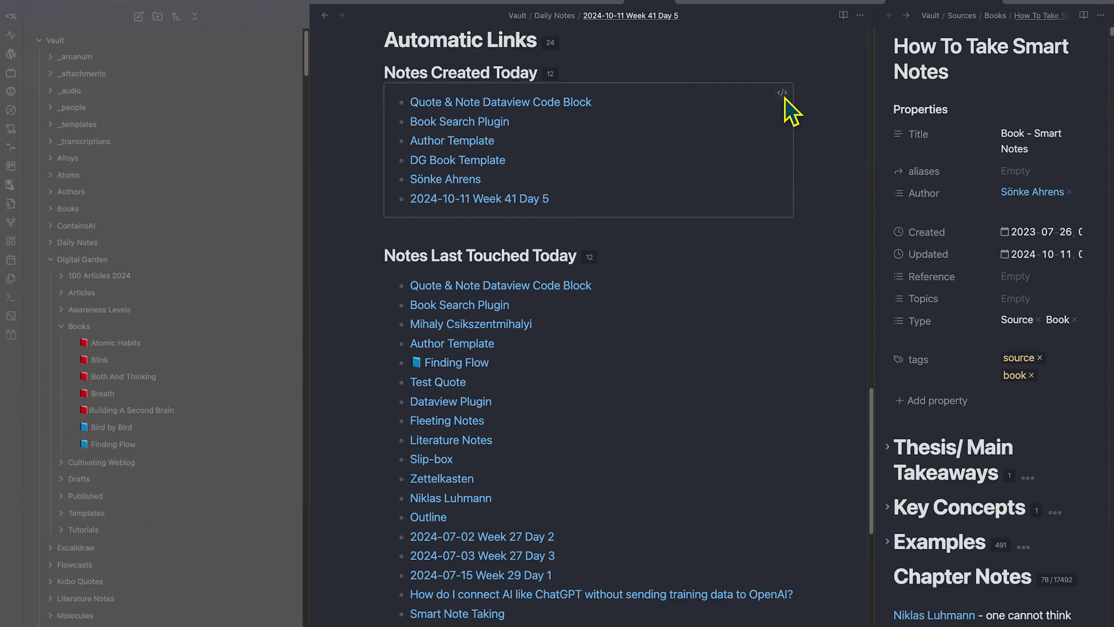
{"action": "left_click", "coordinate": [782, 93]}
{"action": "left_click_drag", "start_coordinate": [533, 116], "coordinate": [607, 115]}
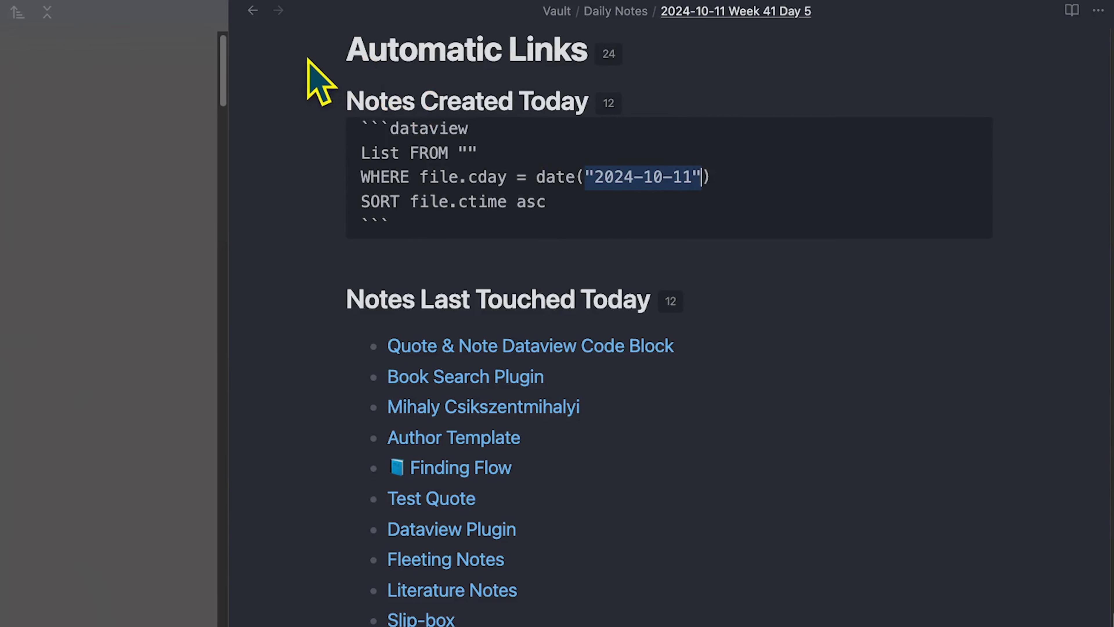
- Return to the Daily Note Template and open the code of the Notes Last Touched Today query
{"action": "left_click", "coordinate": [257, 10]}
{"action": "left_click", "coordinate": [257, 10]}
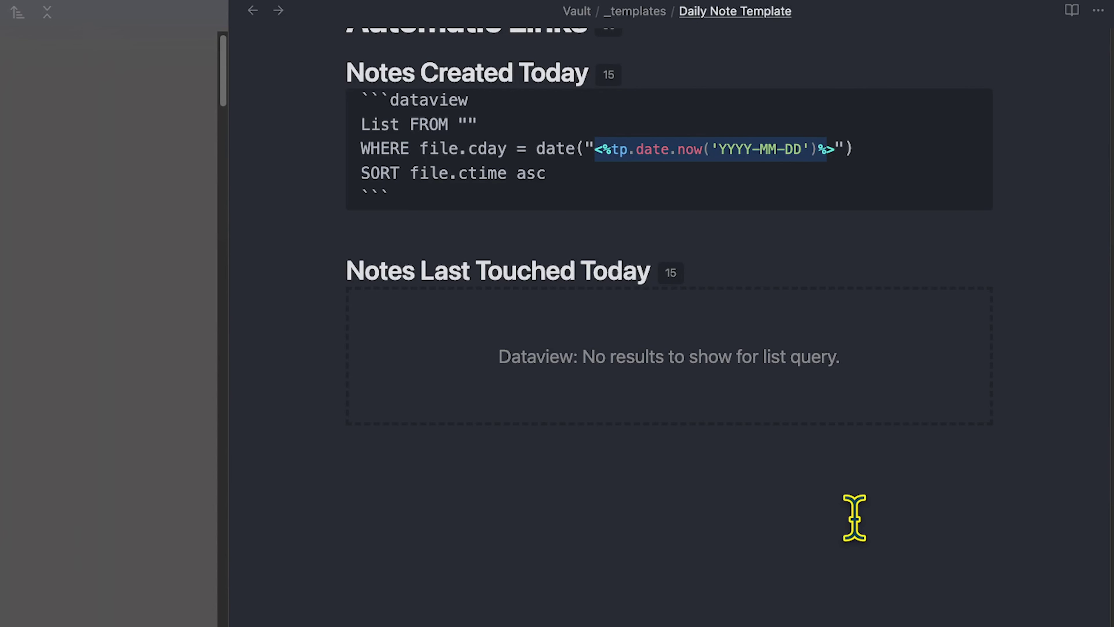
{"action": "left_click", "coordinate": [743, 567]}
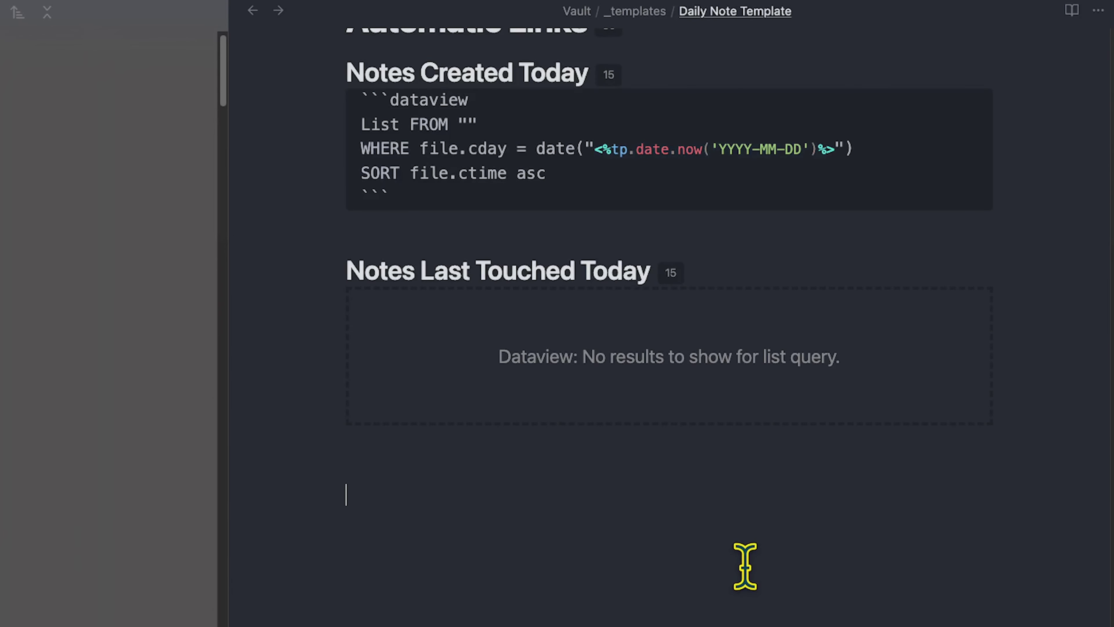
{"action": "left_click", "coordinate": [974, 302]}
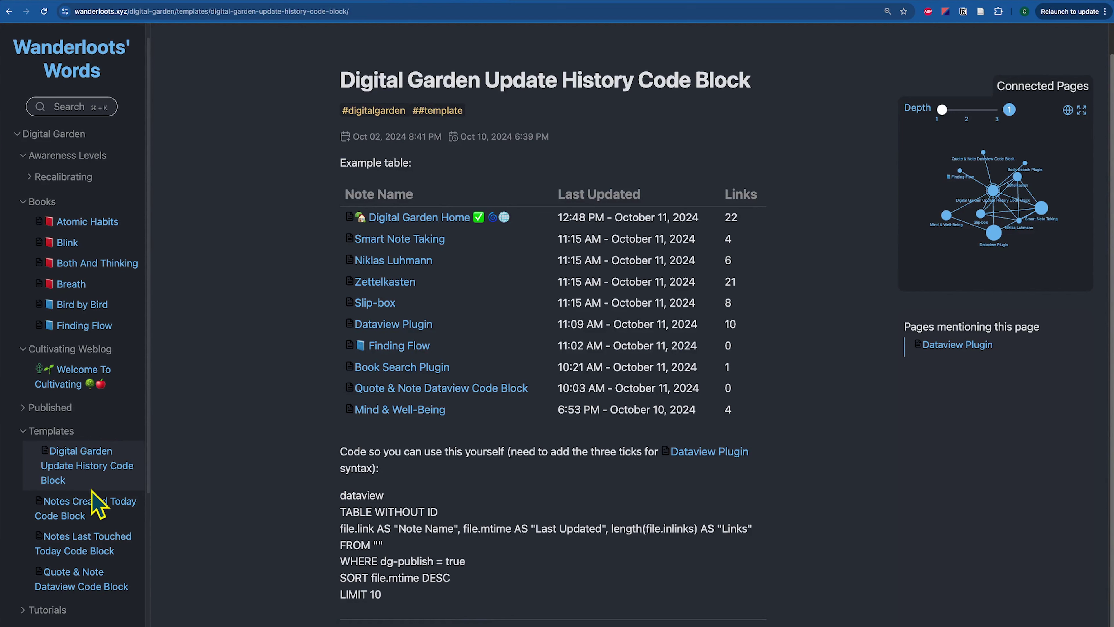
- In the browser, view the Notes Created Today Code Block page and highlight inboxing and indexing in the Smart & Automatic Folders title
{"action": "left_click", "coordinate": [72, 503]}
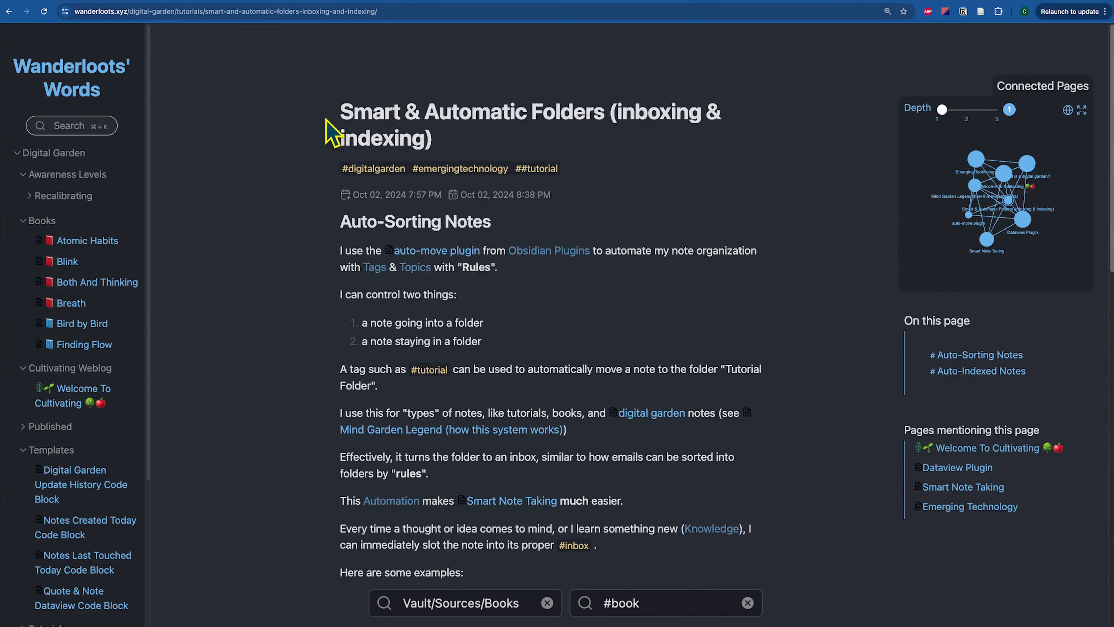
{"action": "left_click_drag", "start_coordinate": [345, 104], "coordinate": [618, 113]}
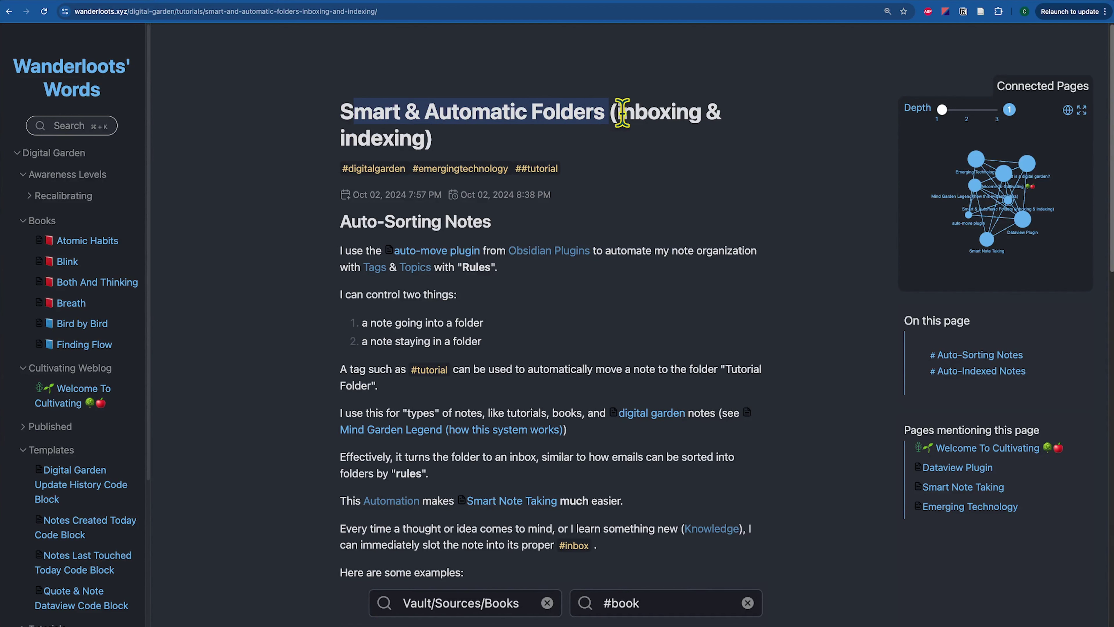
{"action": "double_click", "coordinate": [632, 112]}
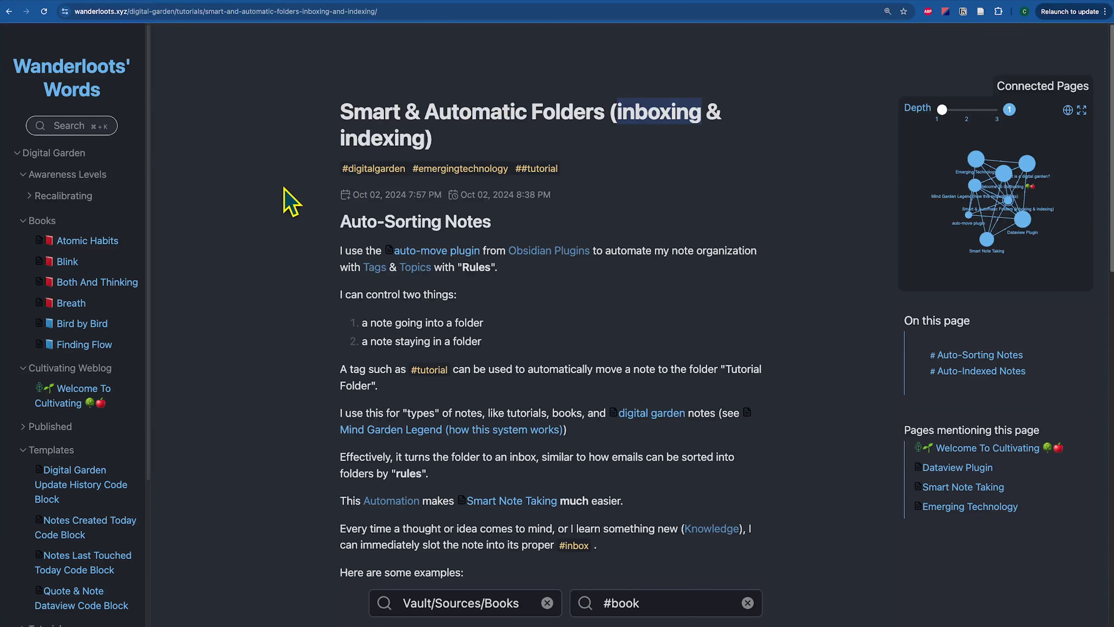
{"action": "double_click", "coordinate": [360, 136]}
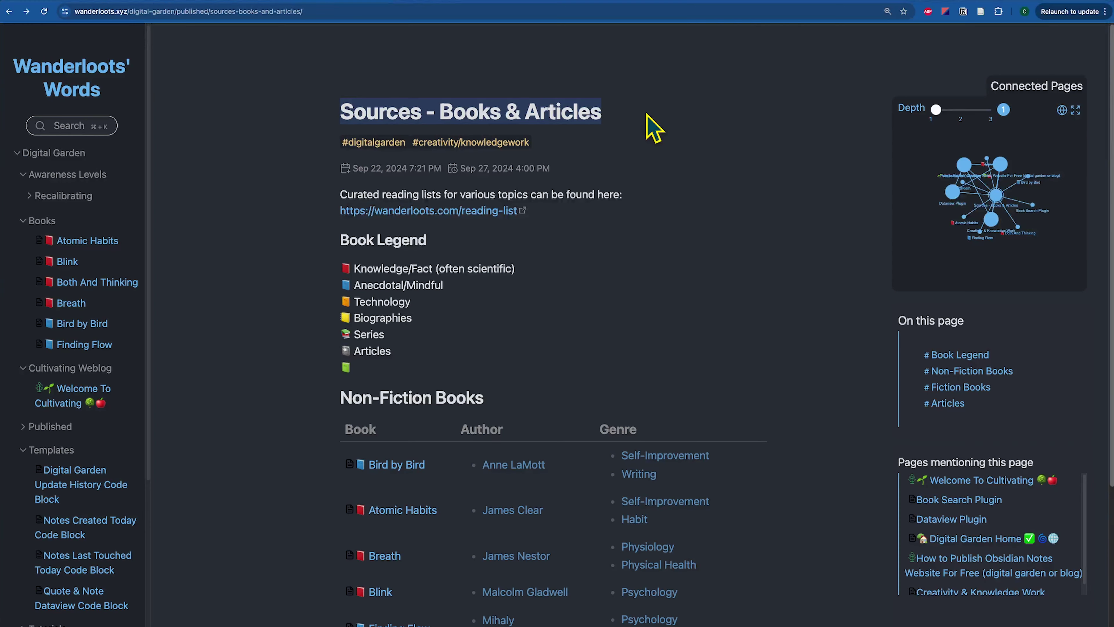
- View the published Sources - Books & Articles page down to its Non-Fiction Books table
{"action": "left_click", "coordinate": [734, 180]}
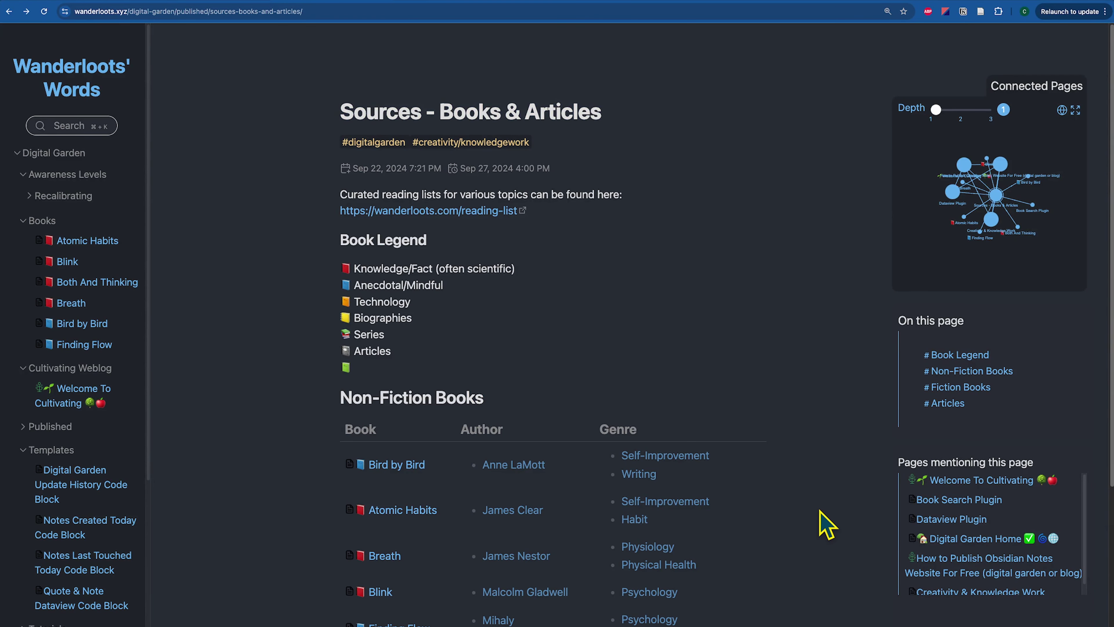
{"action": "scroll", "coordinate": [827, 525], "scroll_direction": "down", "scroll_amount": 3}
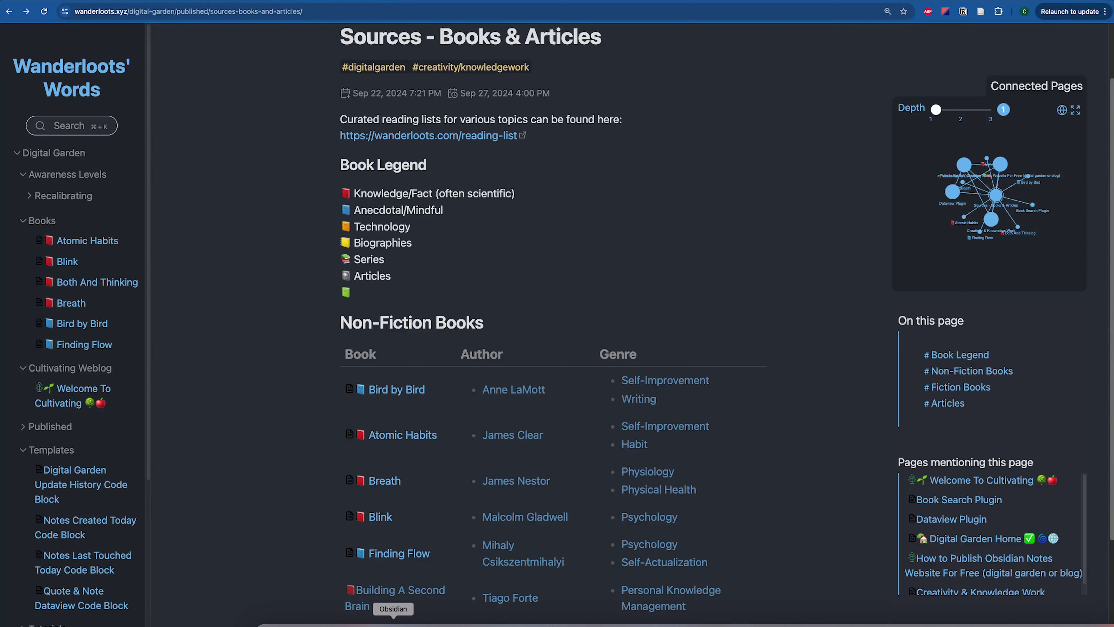
- Switch to Obsidian, install and enable the Book Search community plugin, and open its settings
{"action": "left_click", "coordinate": [394, 614]}
{"action": "key", "text": "ctrl+comma"}
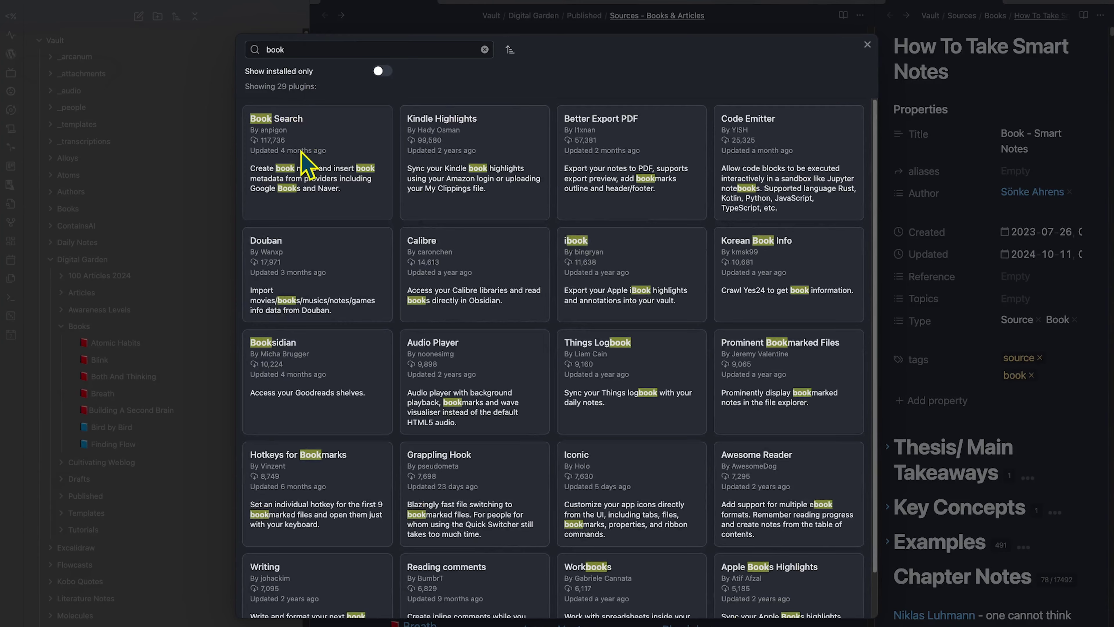
{"action": "left_click", "coordinate": [307, 157]}
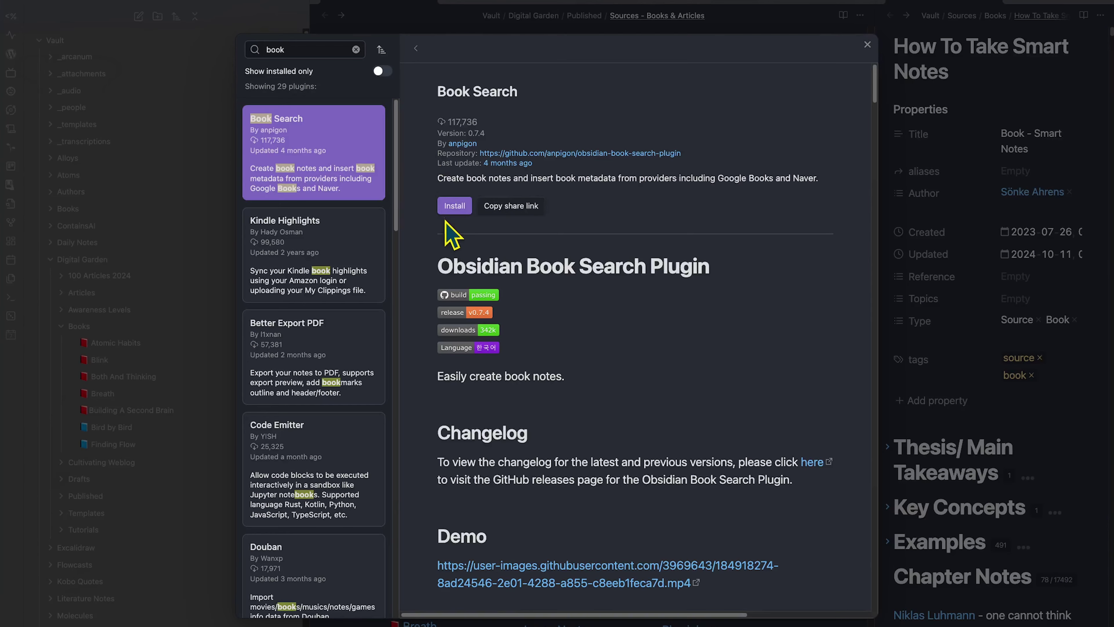
{"action": "left_click", "coordinate": [451, 206]}
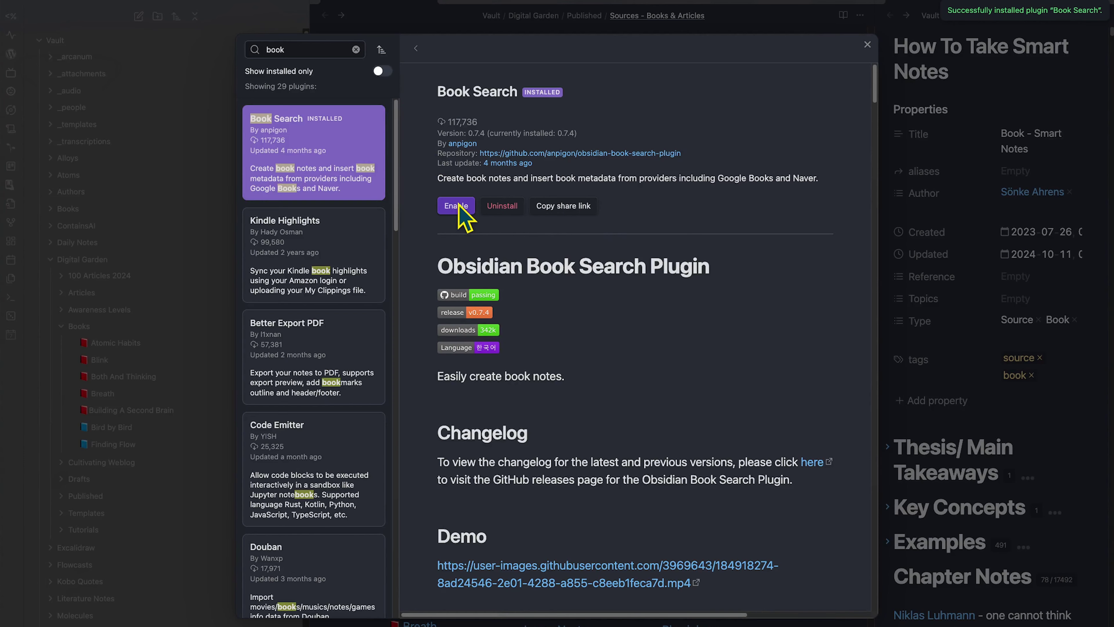
{"action": "left_click", "coordinate": [457, 206]}
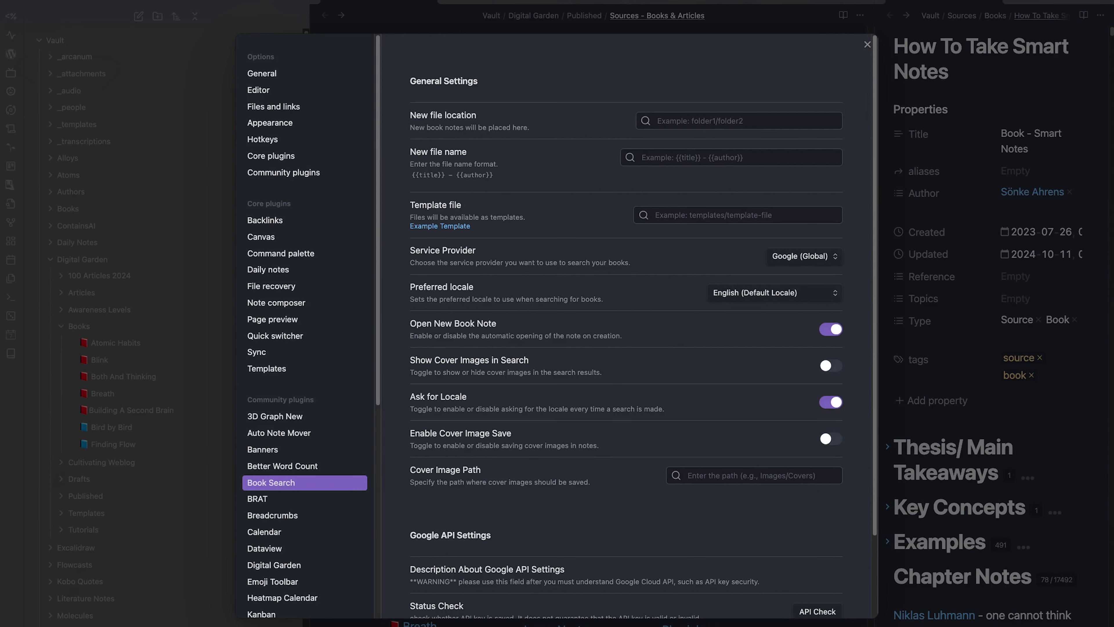
- Set Book Search's new file location to Vault/Digital Garden/Books
{"action": "left_click", "coordinate": [472, 618]}
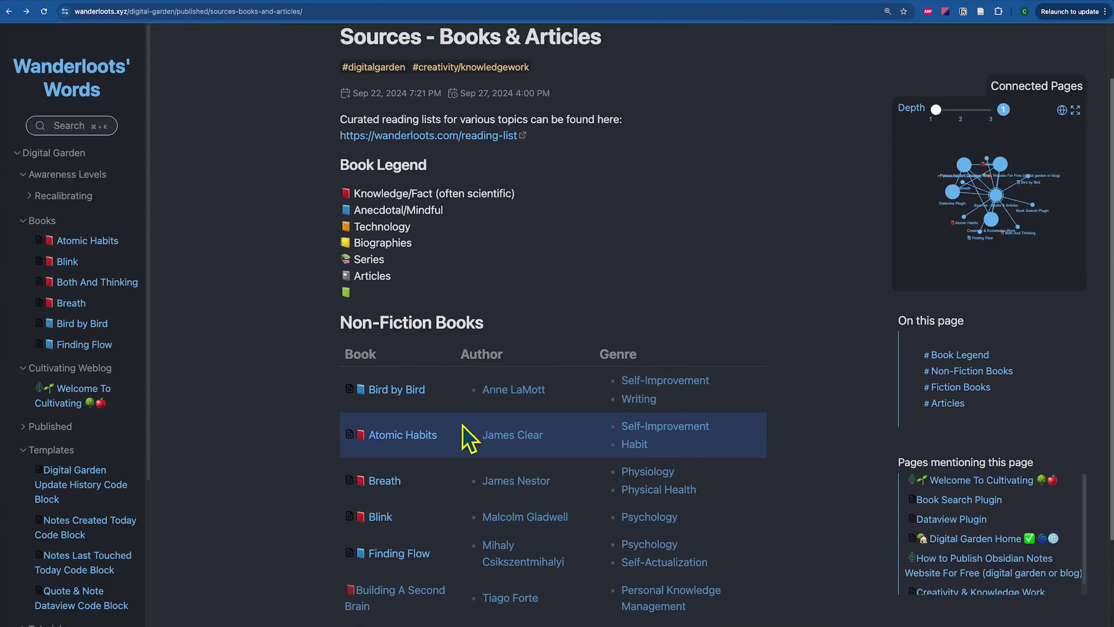
{"action": "mouse_move", "coordinate": [522, 439]}
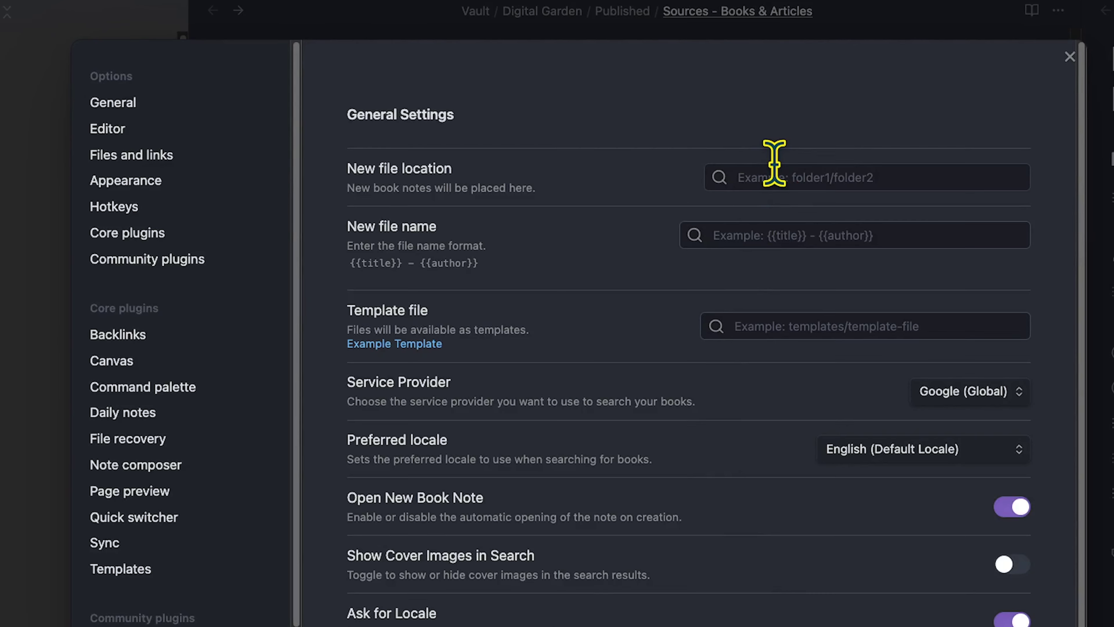
{"action": "left_click", "coordinate": [773, 164]}
{"action": "type", "text": "book"}
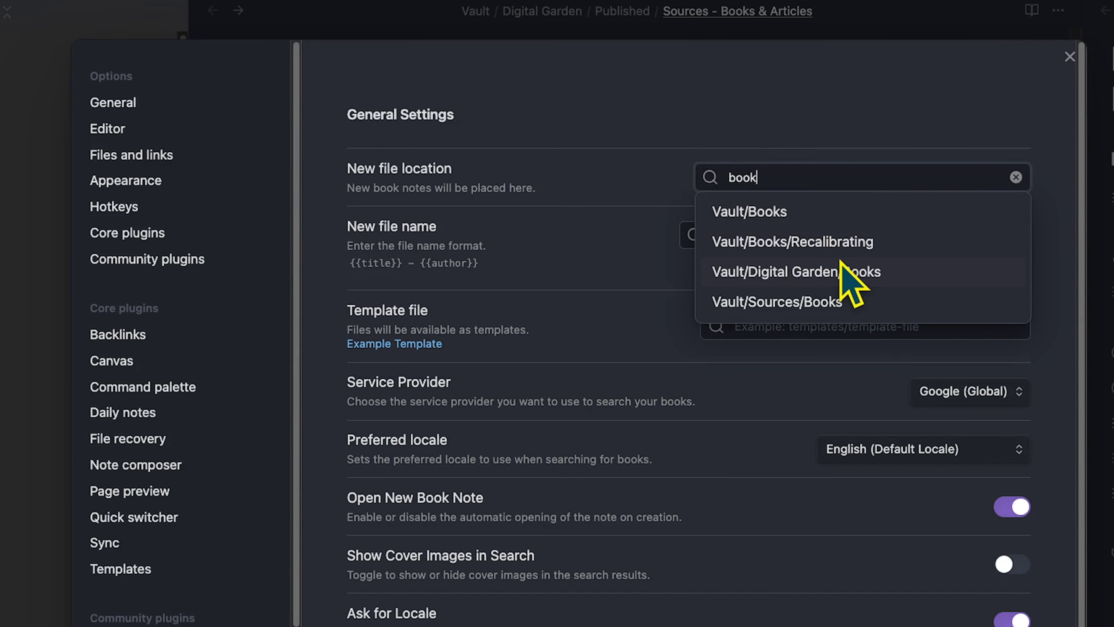
{"action": "left_click", "coordinate": [840, 268]}
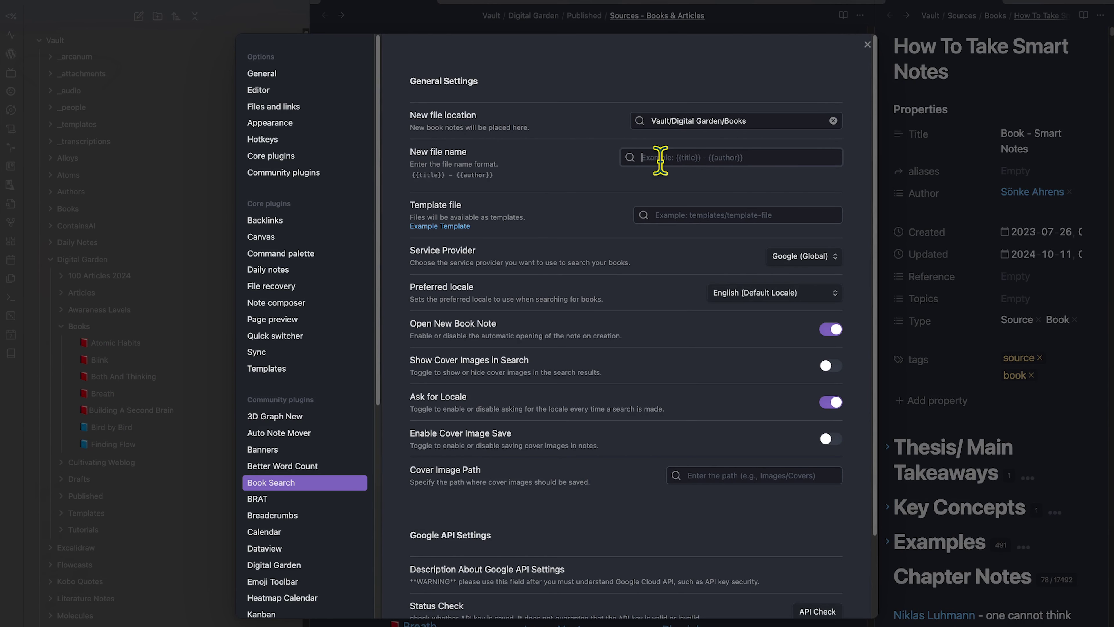
- Set Book Search's new file name format to a red book emoji followed by {{title}}
{"action": "key", "text": "Escape"}
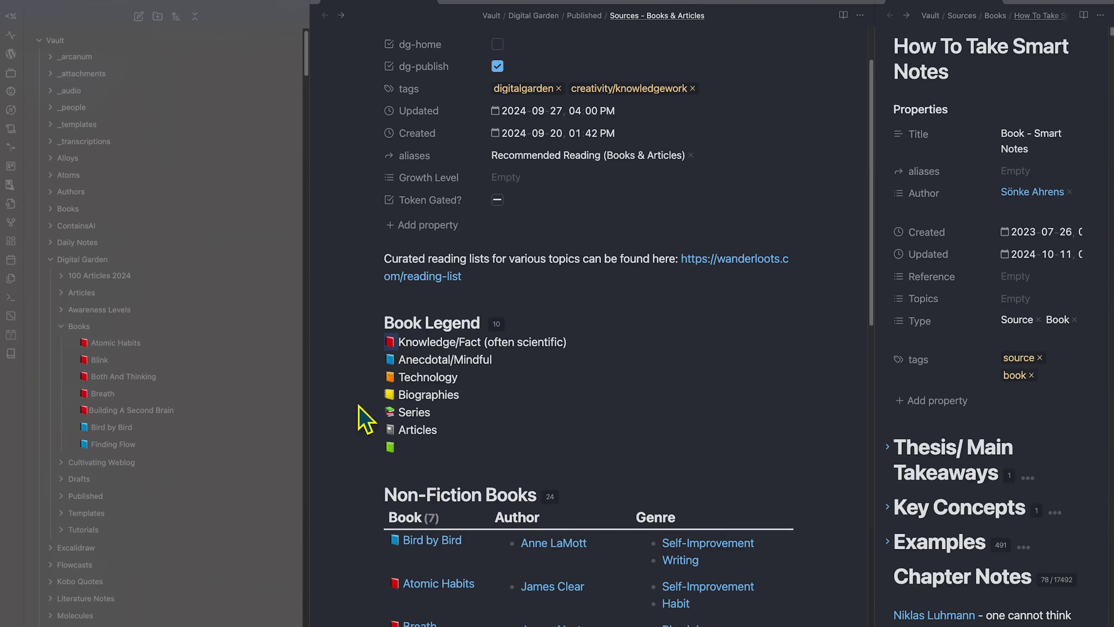
{"action": "key", "text": "super+comma"}
{"action": "left_click", "coordinate": [736, 238]}
{"action": "type", "text": "📕"}
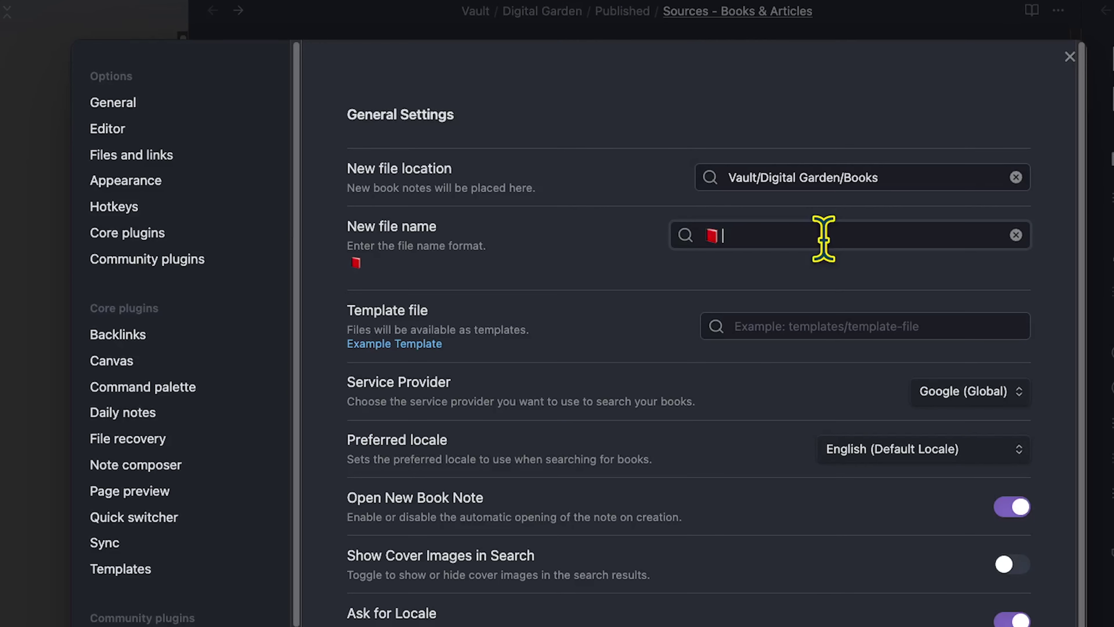
{"action": "key", "text": "BackSpace"}
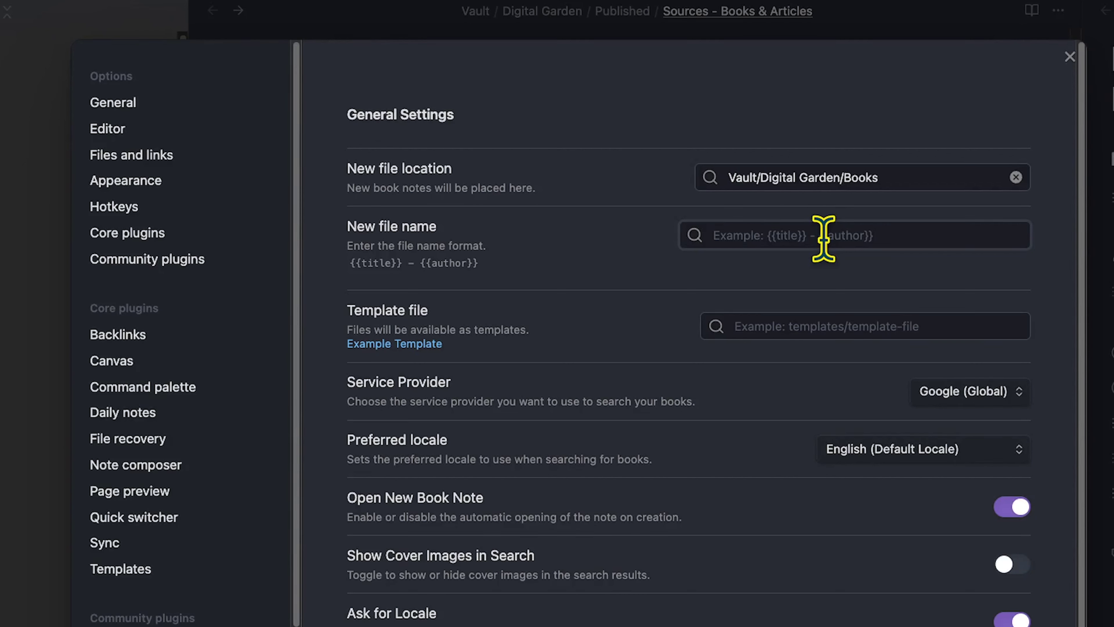
{"action": "type", "text": "📕"}
{"action": "type", "text": "{{title"}
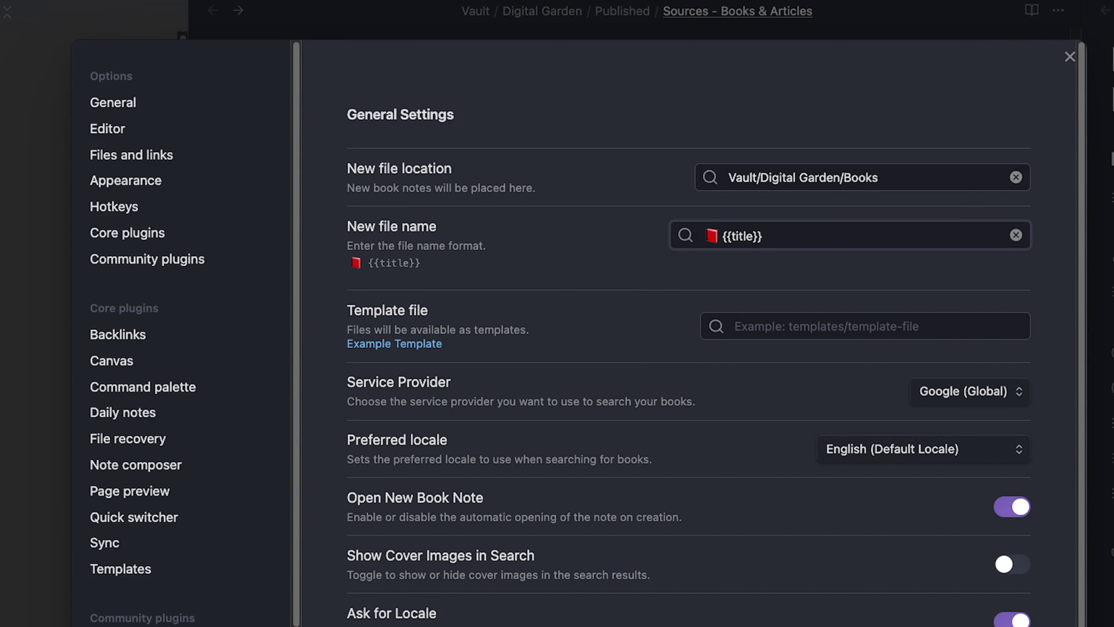
- Choose Vault/_templates/DG Book Template.md as the template file for new book notes
{"action": "left_click", "coordinate": [796, 325]}
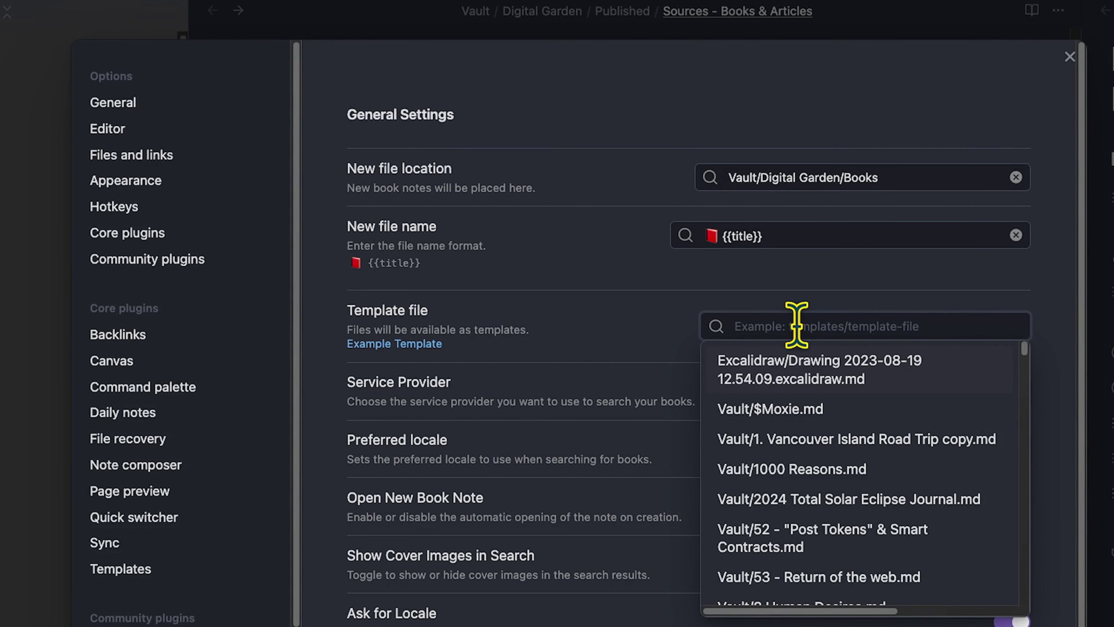
{"action": "type", "text": "book tem"}
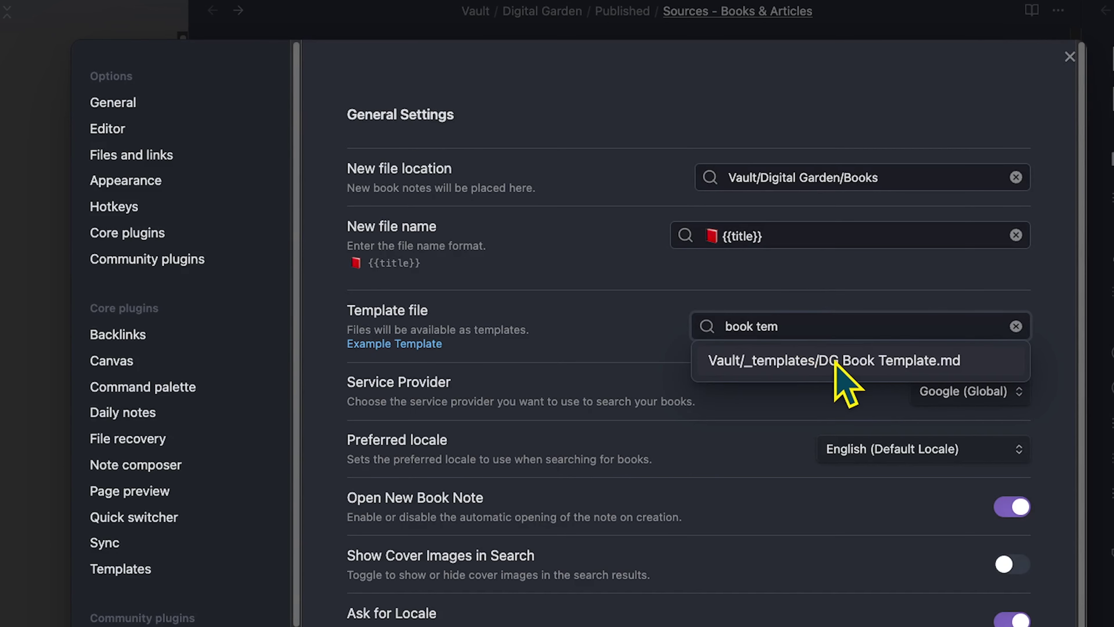
{"action": "left_click", "coordinate": [866, 359]}
- Enable cover images in search and cover image saving, with Vault/_attachments as the cover image path, and close the settings
{"action": "scroll", "coordinate": [1008, 483], "scroll_direction": "down", "scroll_amount": 1}
{"action": "left_click", "coordinate": [1011, 533]}
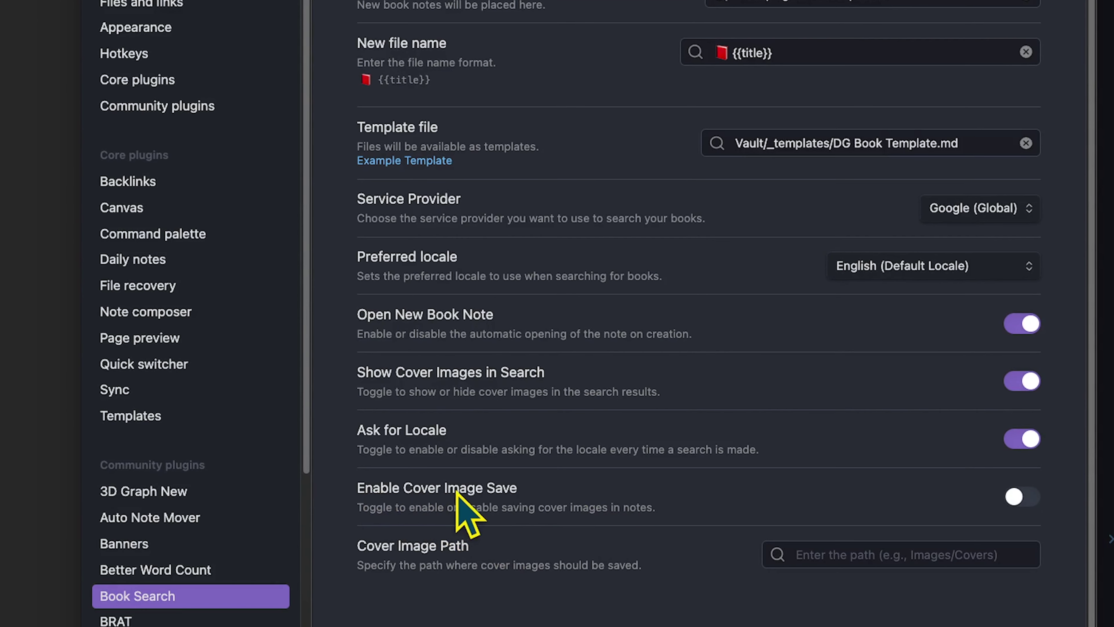
{"action": "left_click", "coordinate": [1016, 495]}
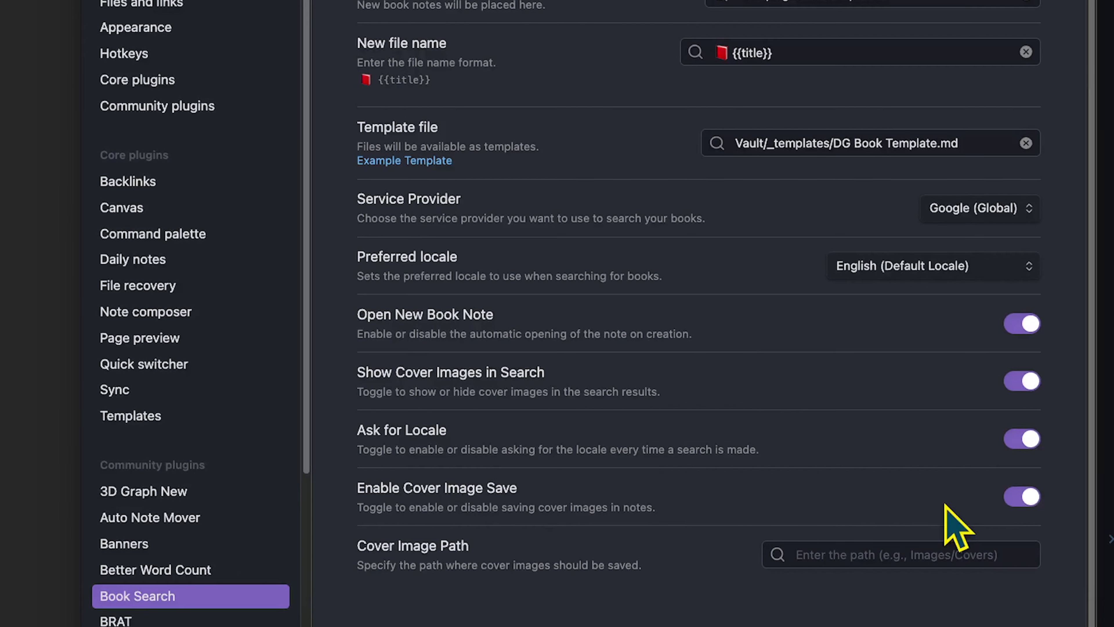
{"action": "left_click", "coordinate": [939, 548]}
{"action": "type", "text": "attach"}
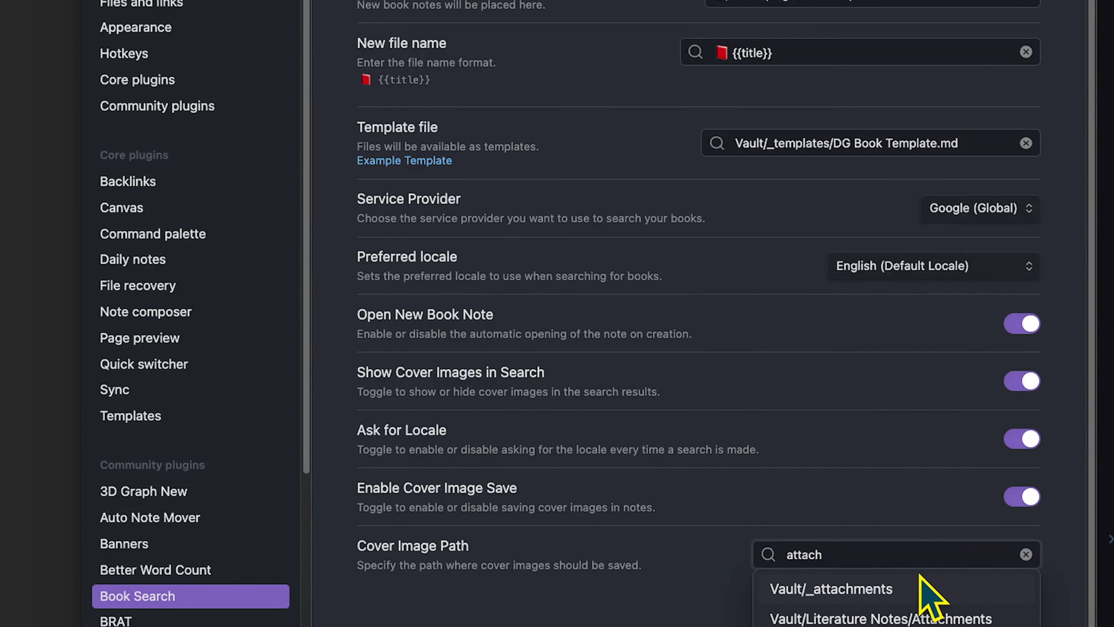
{"action": "left_click", "coordinate": [833, 588]}
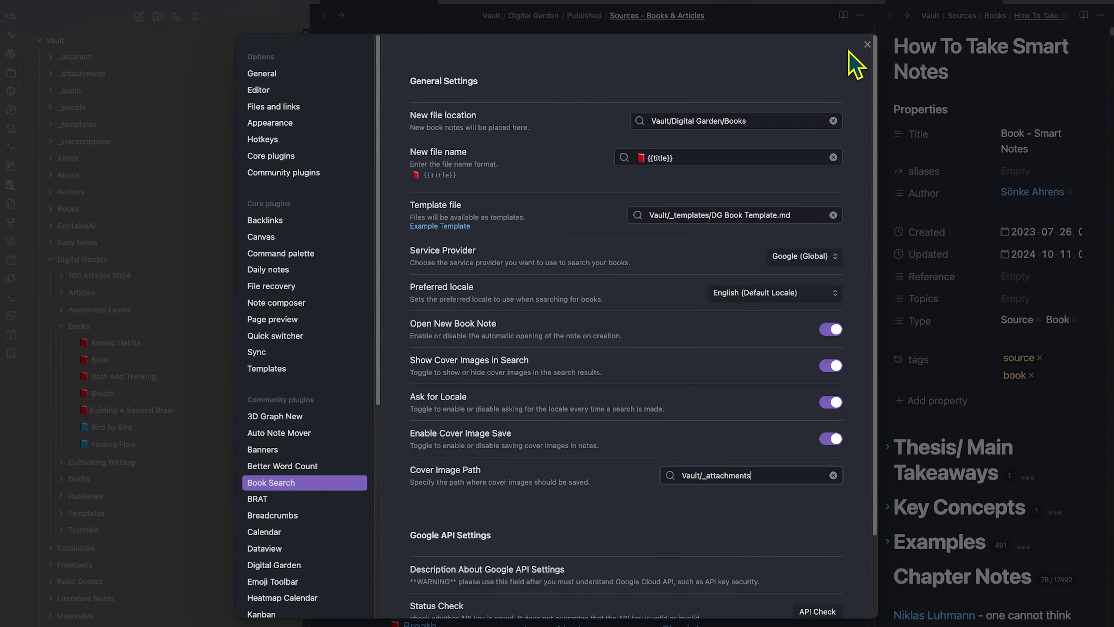
{"action": "left_click", "coordinate": [867, 44]}
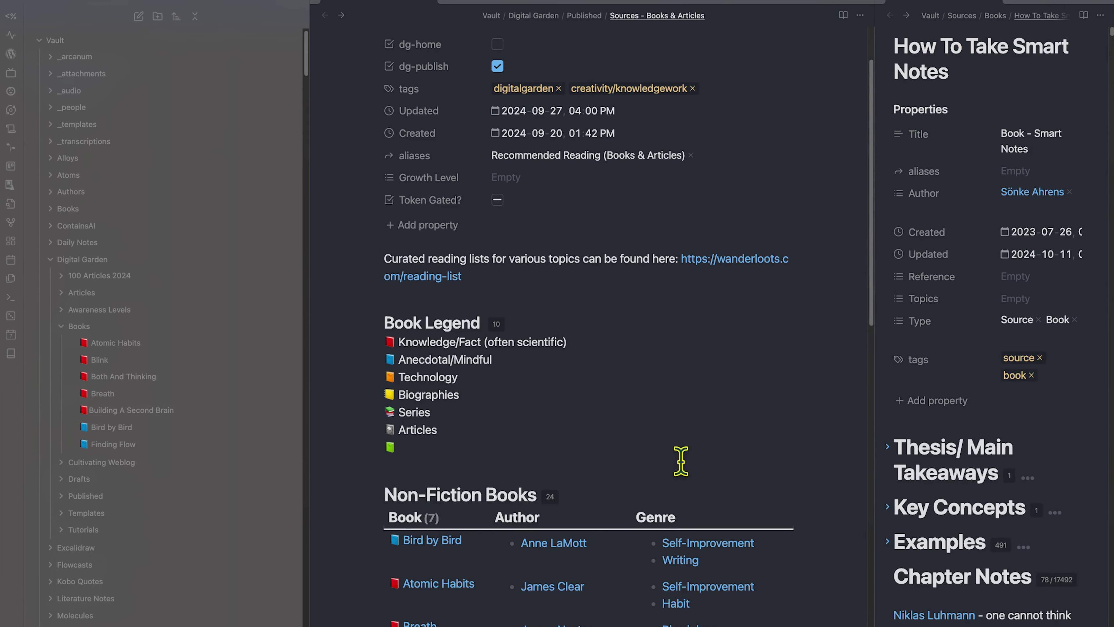
- Create a new book note with Book Search by searching for "how to take smart notes" and choosing How to Take Smart Notes
{"action": "scroll", "coordinate": [501, 465], "scroll_direction": "down", "scroll_amount": 3}
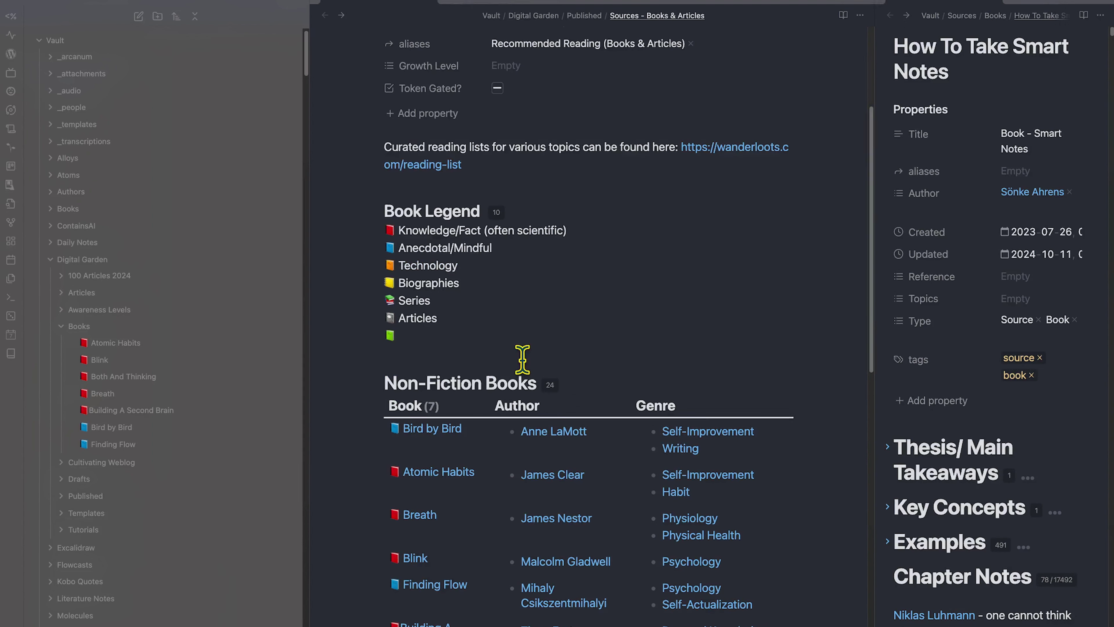
{"action": "key", "text": "super+p"}
{"action": "type", "text": "book sear"}
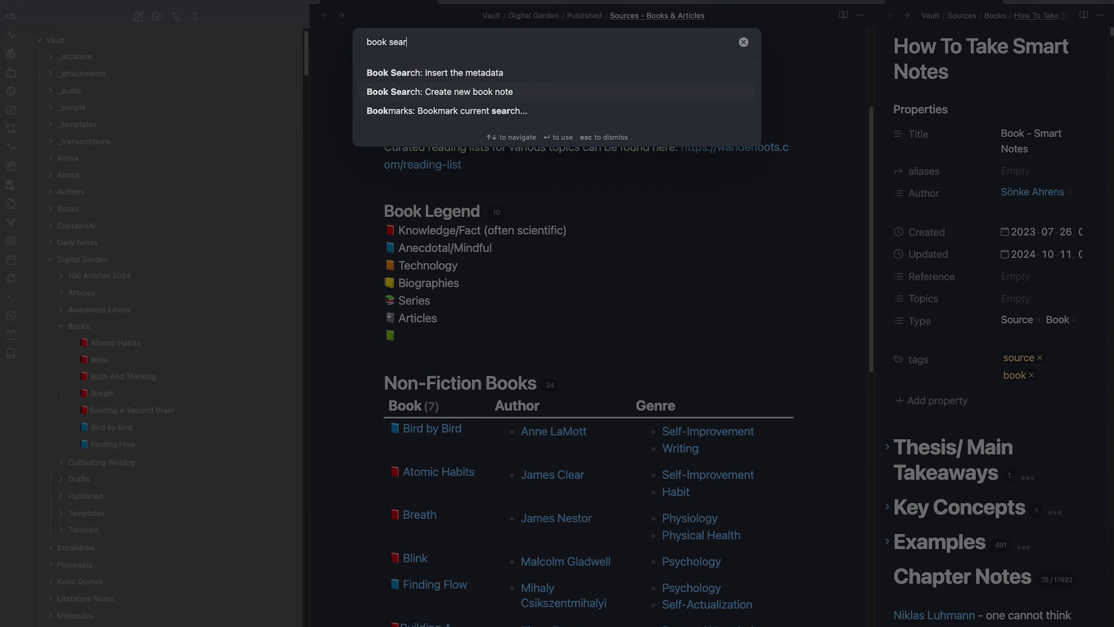
{"action": "key", "text": "Return"}
{"action": "type", "text": "how to"}
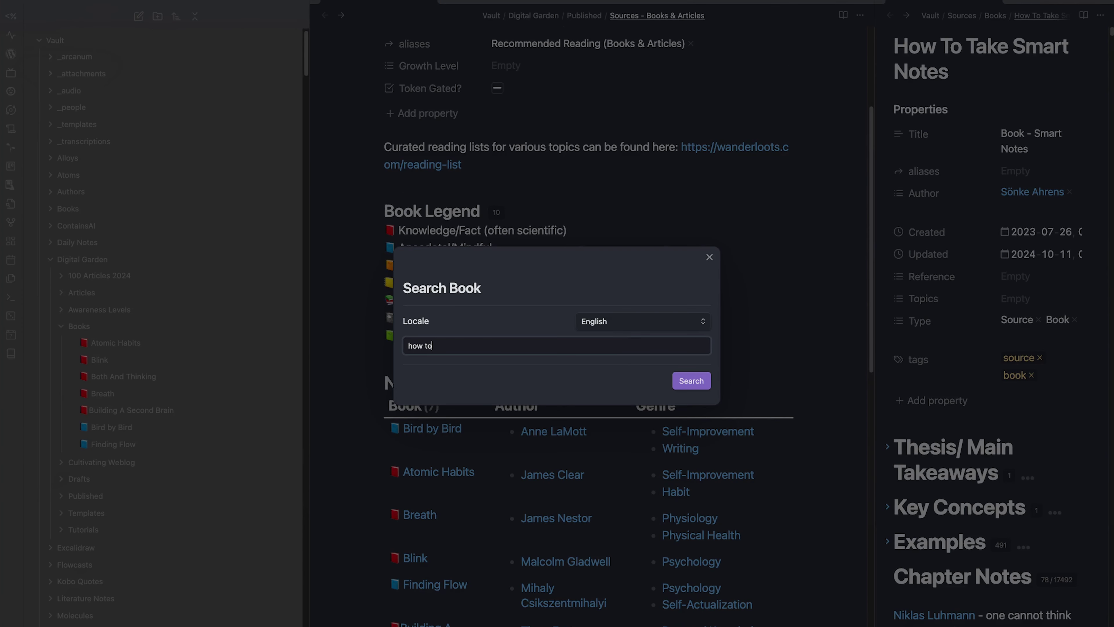
{"action": "type", "text": " take smart notes"}
{"action": "key", "text": "Return"}
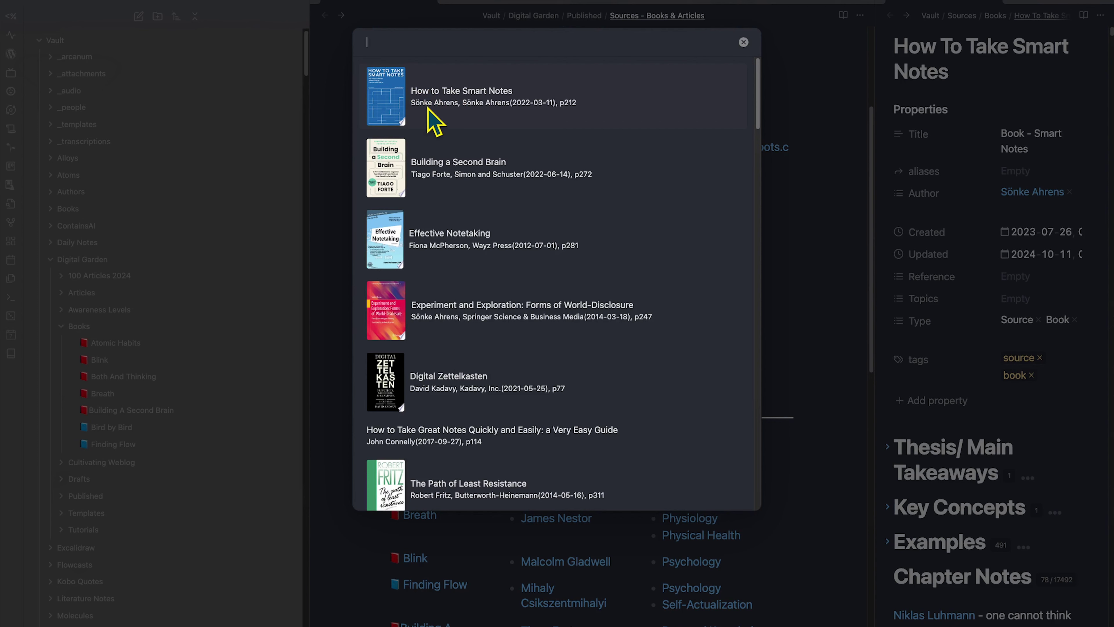
{"action": "left_click", "coordinate": [477, 94]}
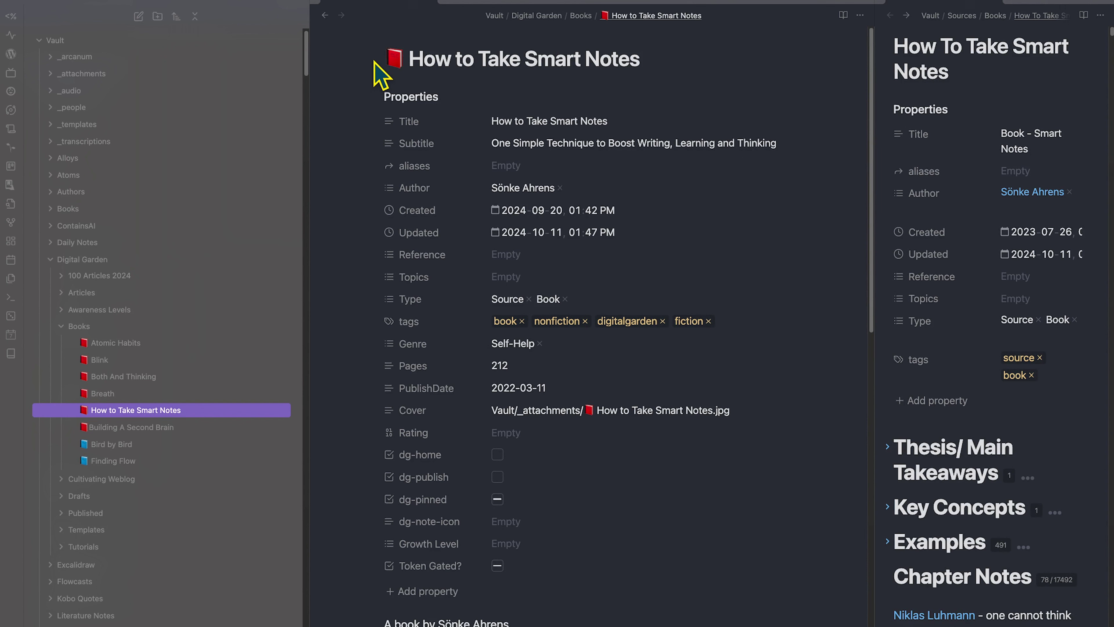
- Highlight the new book note's title and remove the fiction tag from its properties
{"action": "left_click_drag", "start_coordinate": [408, 58], "coordinate": [676, 60]}
{"action": "left_click", "coordinate": [676, 64]}
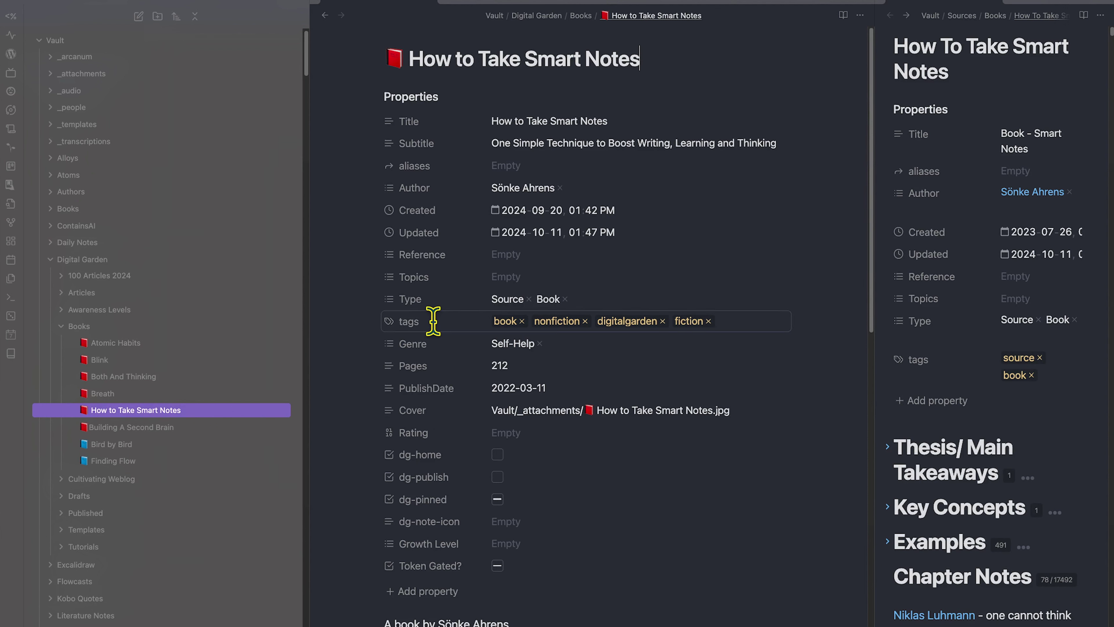
{"action": "left_click", "coordinate": [708, 322]}
- Return to the Sources - Books & Articles note and check the new book's row in the Non-Fiction Books table
{"action": "key", "text": "super+w"}
{"action": "key", "text": "super+o"}
{"action": "key", "text": "Down"}
{"action": "key", "text": "Return"}
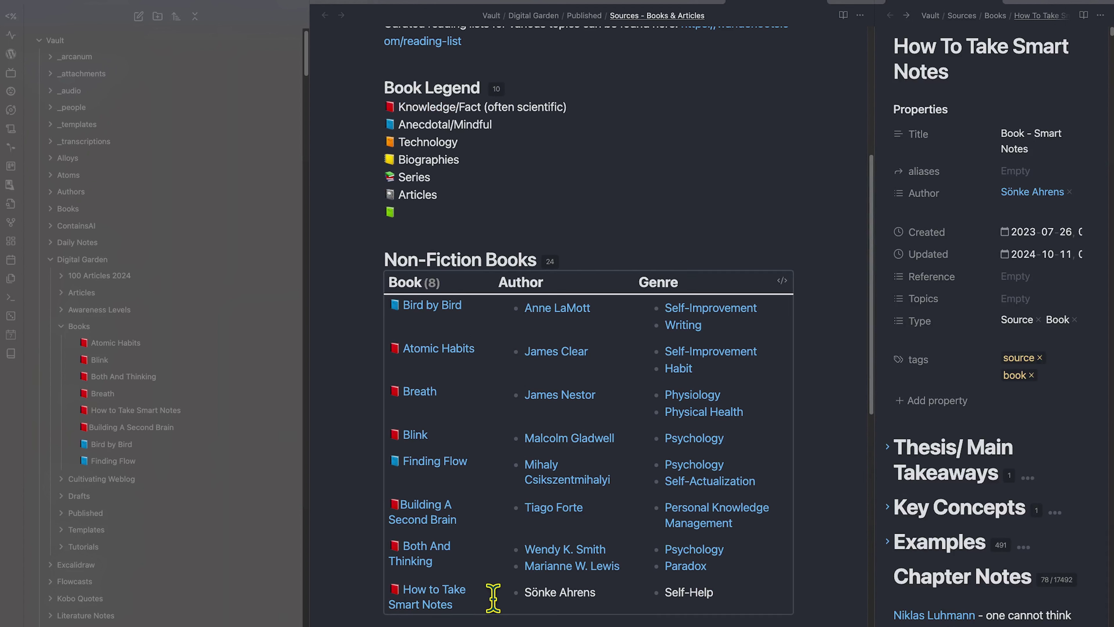
{"action": "mouse_move", "coordinate": [425, 606]}
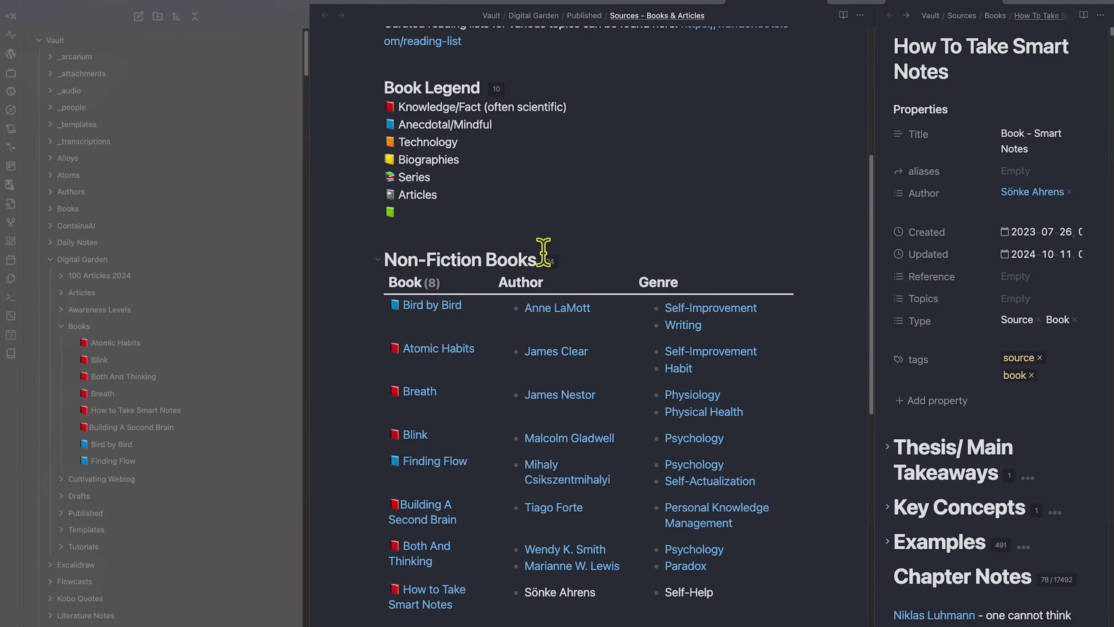
{"action": "mouse_move", "coordinate": [366, 6]}
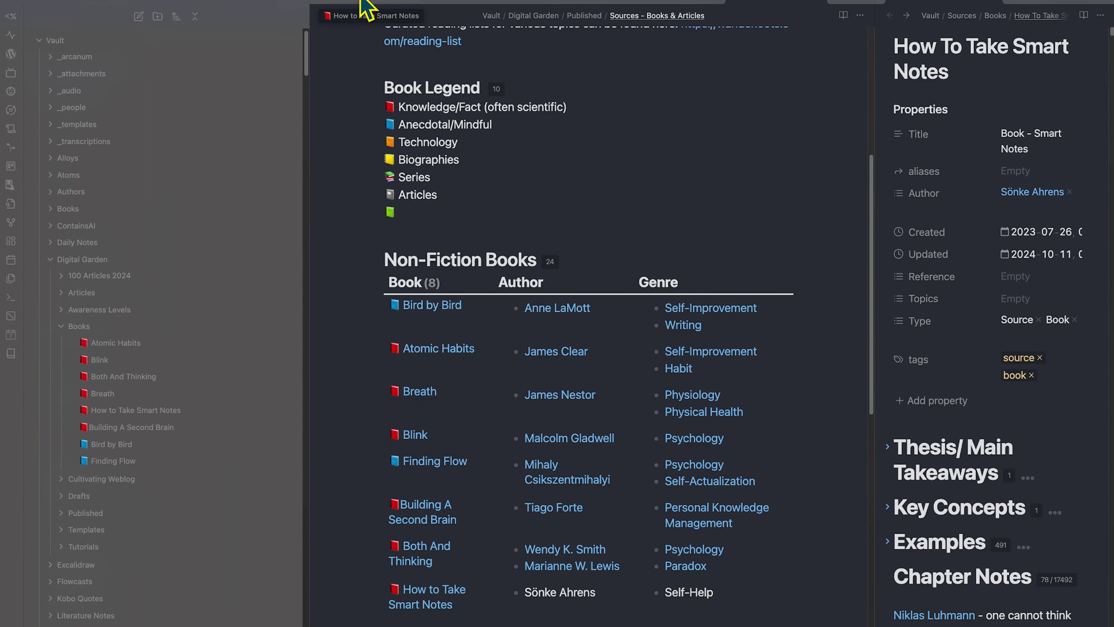
- Fill the Author property of the How to Take Smart Notes note with a link to the author's existing note
{"action": "left_click", "coordinate": [366, 7]}
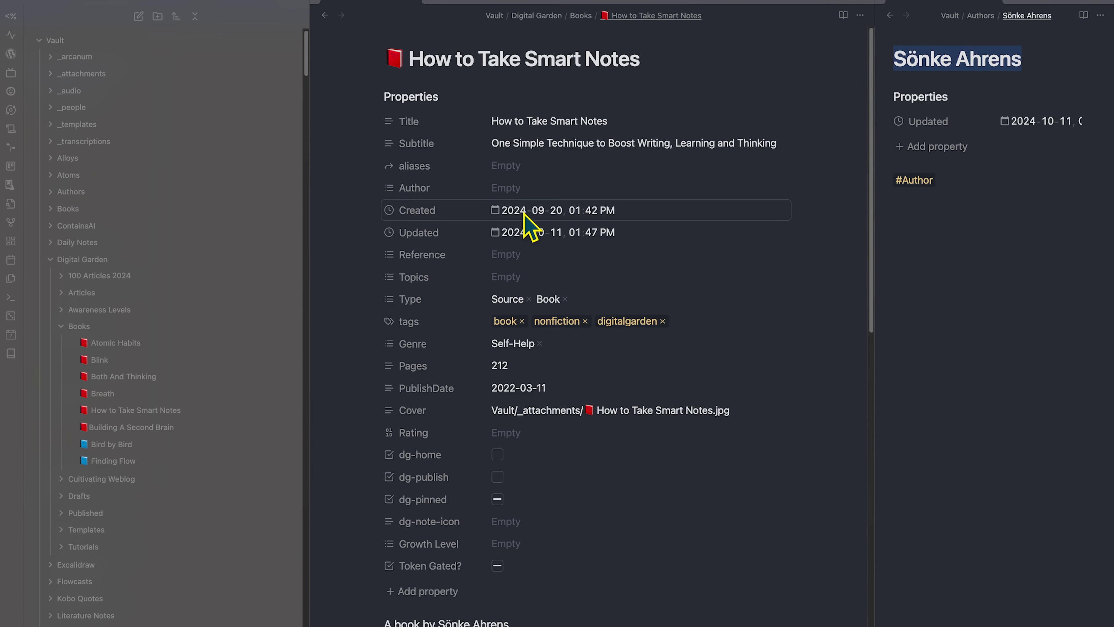
{"action": "left_click", "coordinate": [510, 188]}
{"action": "type", "text": "Sönke Ahrens"}
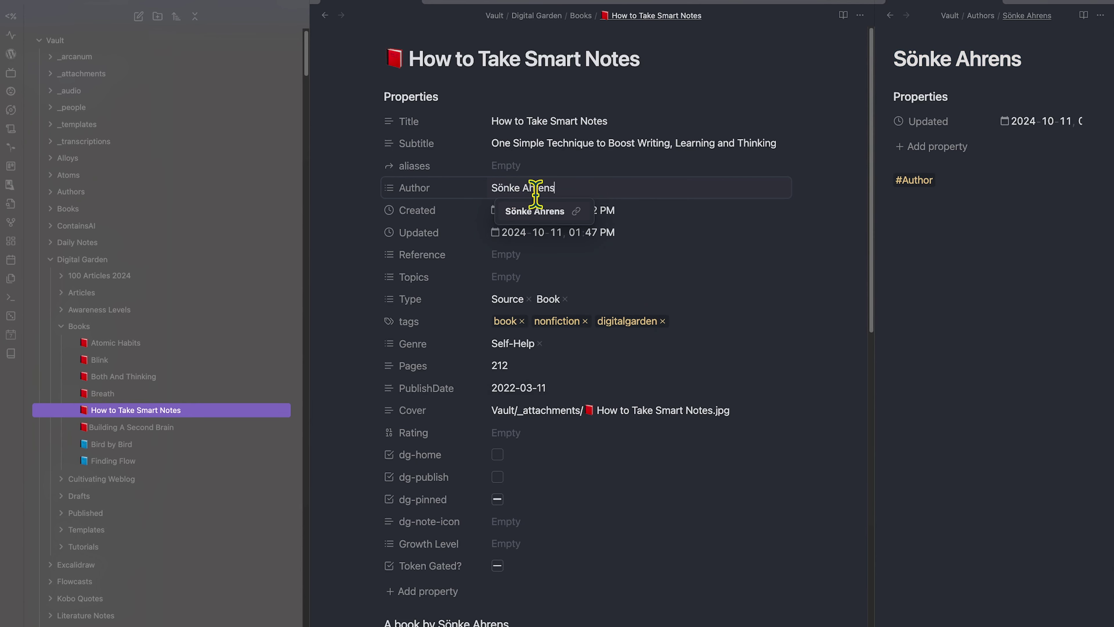
{"action": "left_click", "coordinate": [526, 209]}
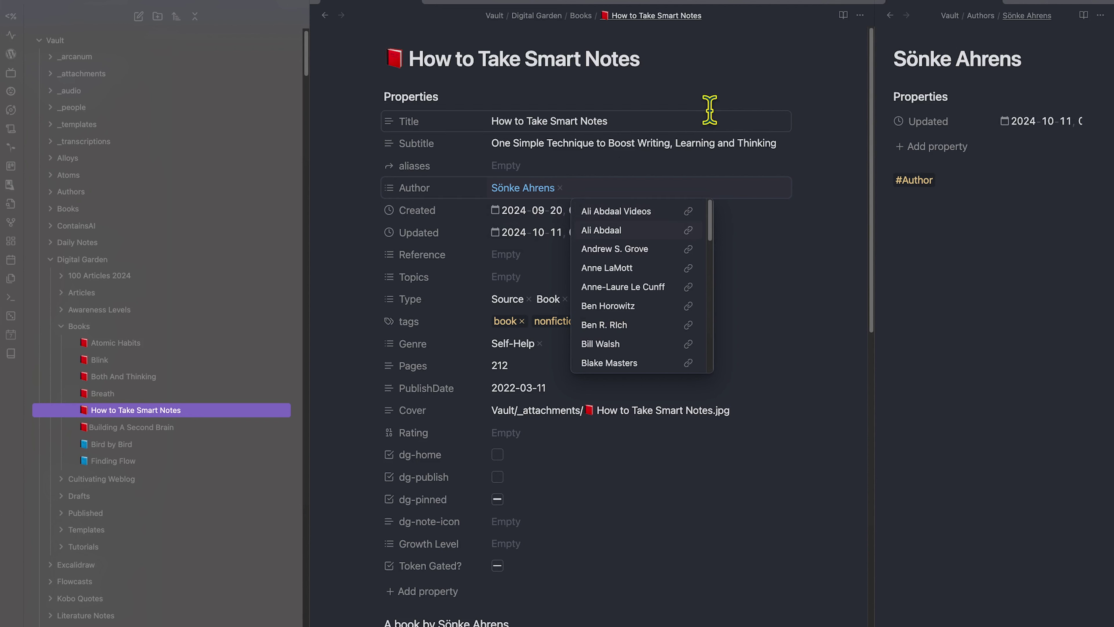
- Preview the book's author link in the Non-Fiction Books table, revisit the book note and open the DG Book Template
{"action": "left_click", "coordinate": [778, 7]}
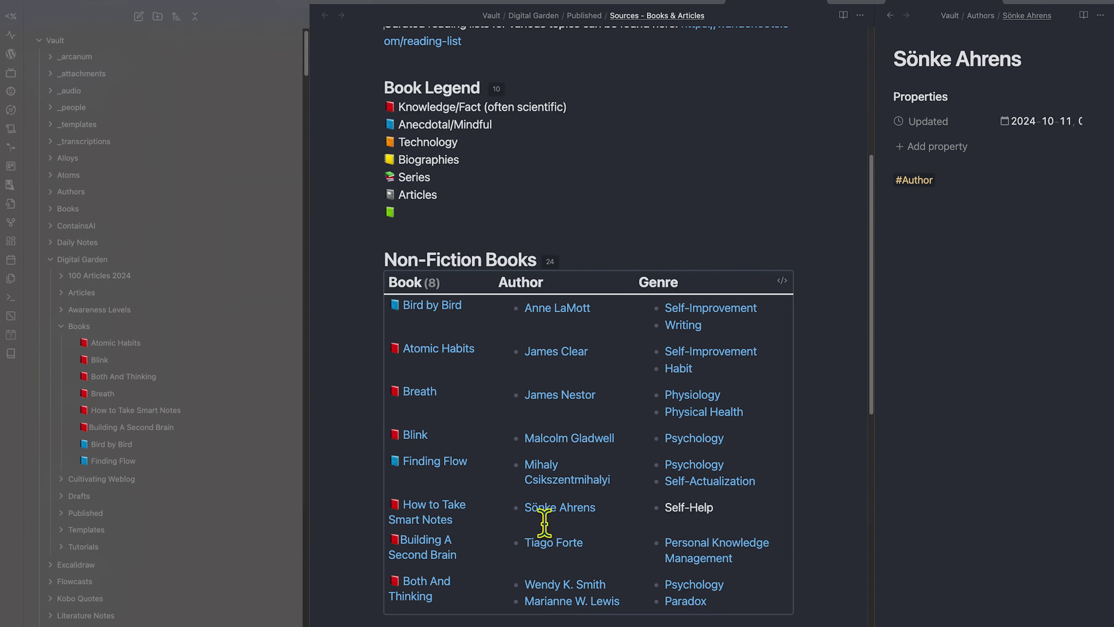
{"action": "mouse_move", "coordinate": [557, 512]}
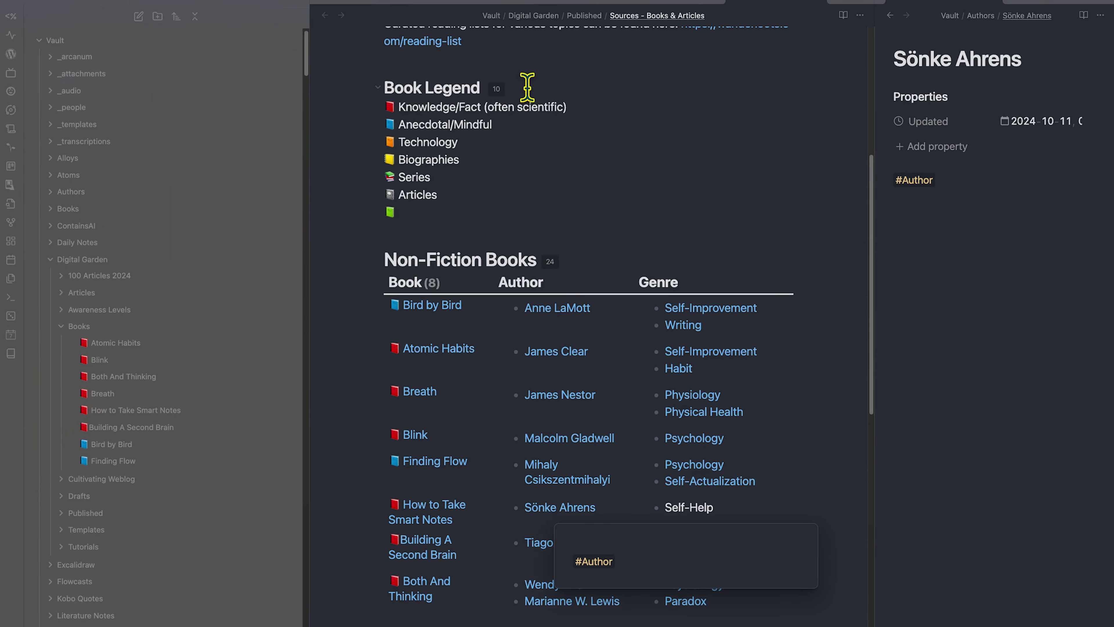
{"action": "left_click", "coordinate": [373, 7]}
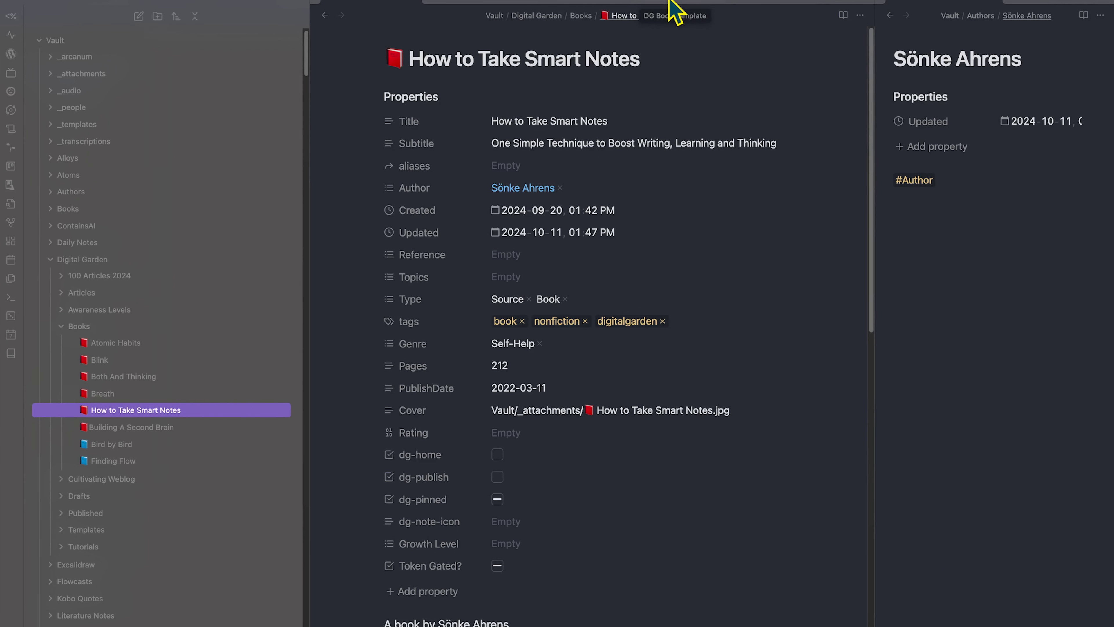
{"action": "left_click", "coordinate": [670, 3]}
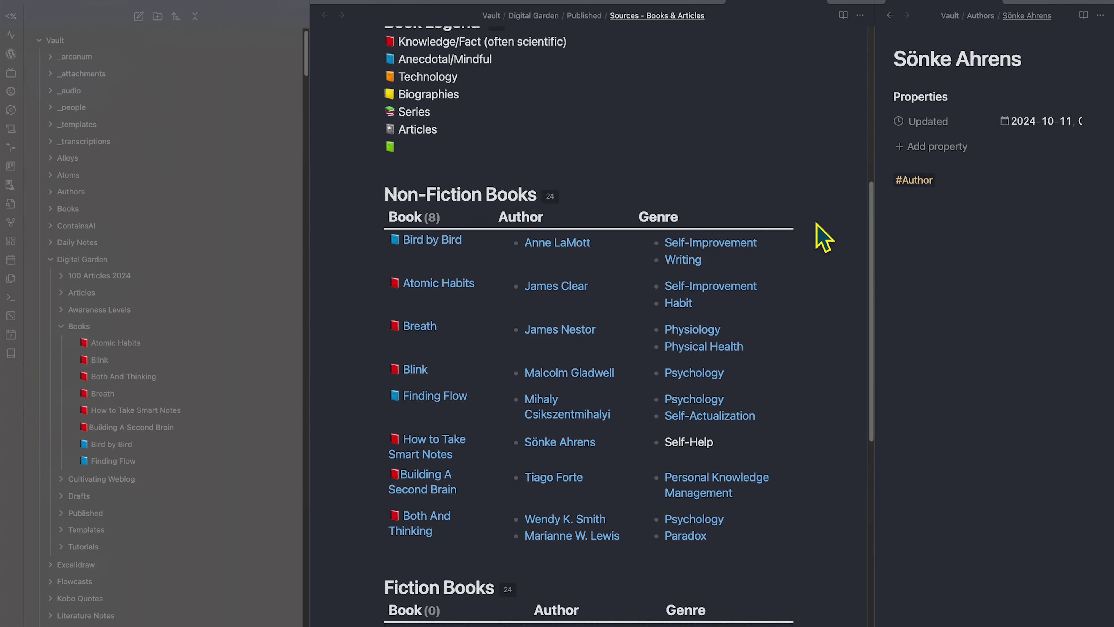
- Add the line WHERE dg-publish = true before the SORT line of the Non-Fiction Books Dataview query and render the table
{"action": "left_click", "coordinate": [782, 215]}
{"action": "left_click", "coordinate": [759, 287]}
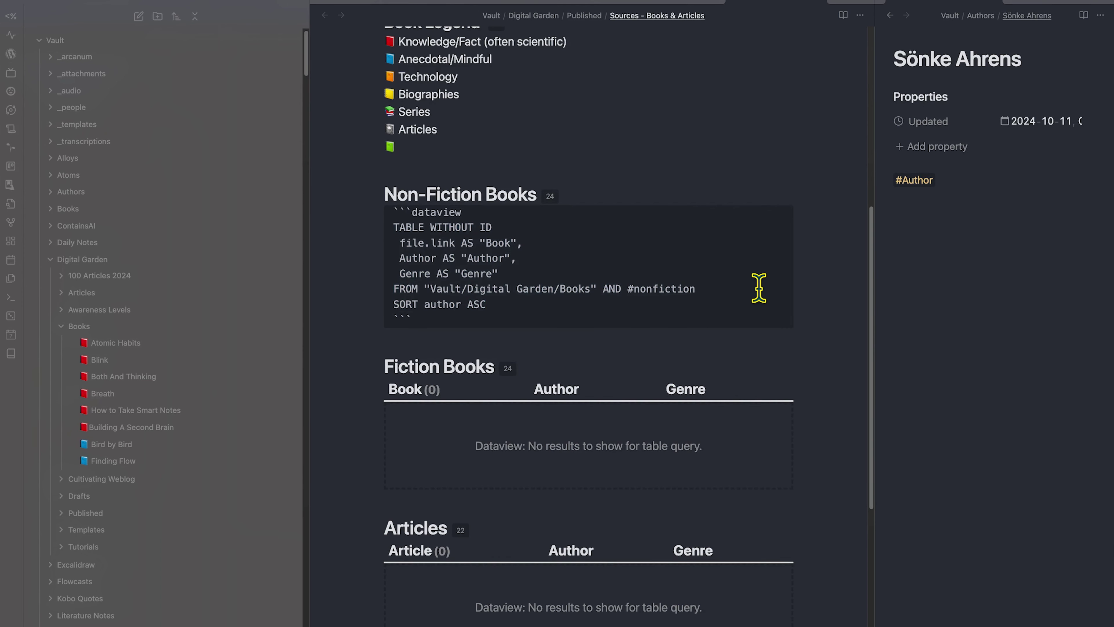
{"action": "key", "text": "Return"}
{"action": "type", "text": "WHERE dg-p"}
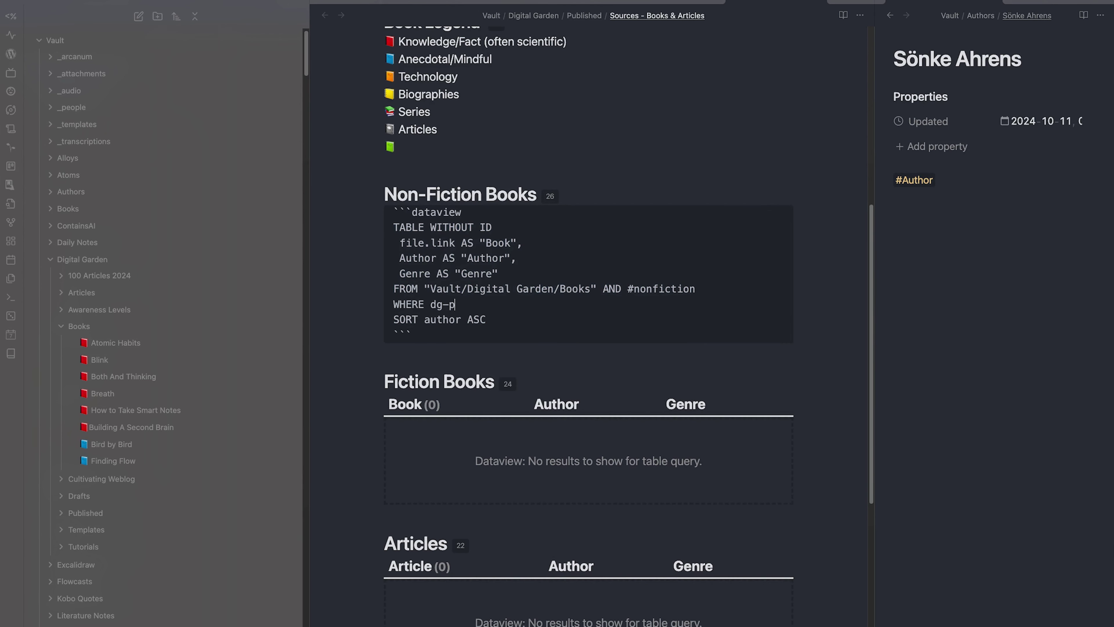
{"action": "type", "text": "ublish = true"}
{"action": "key", "text": "Down"}
{"action": "key", "text": "Down"}
{"action": "key", "text": "Down"}
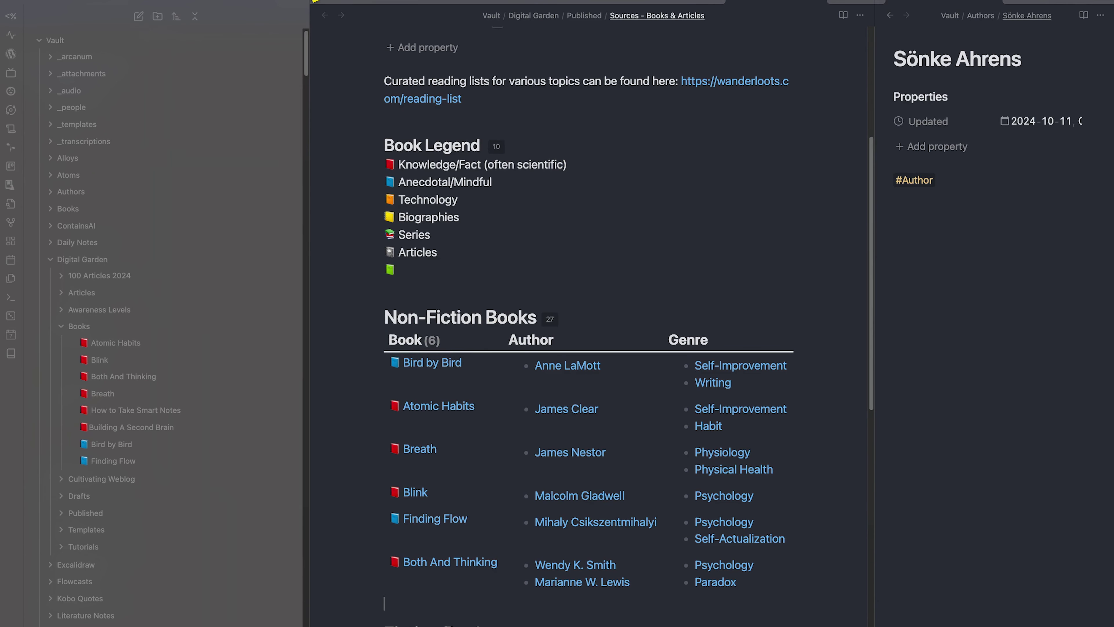
- Enable dg-publish in the How to Take Smart Notes note and return to the Non-Fiction Books table to check its row
{"action": "key", "text": "super+alt+Left"}
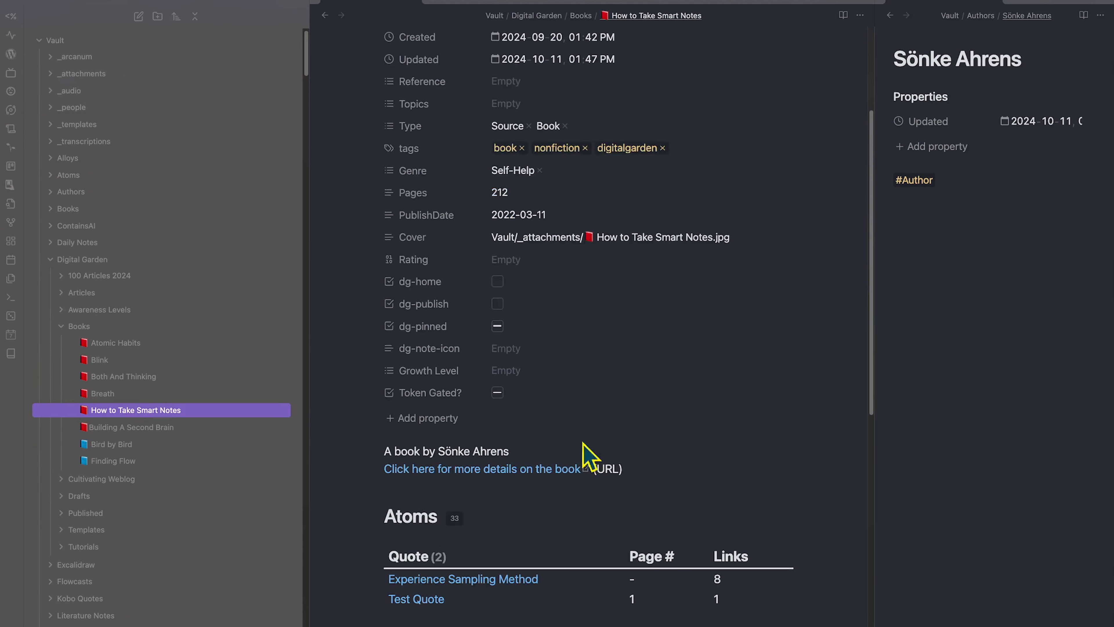
{"action": "scroll", "coordinate": [589, 476], "scroll_direction": "up", "scroll_amount": 3}
{"action": "left_click", "coordinate": [498, 407]}
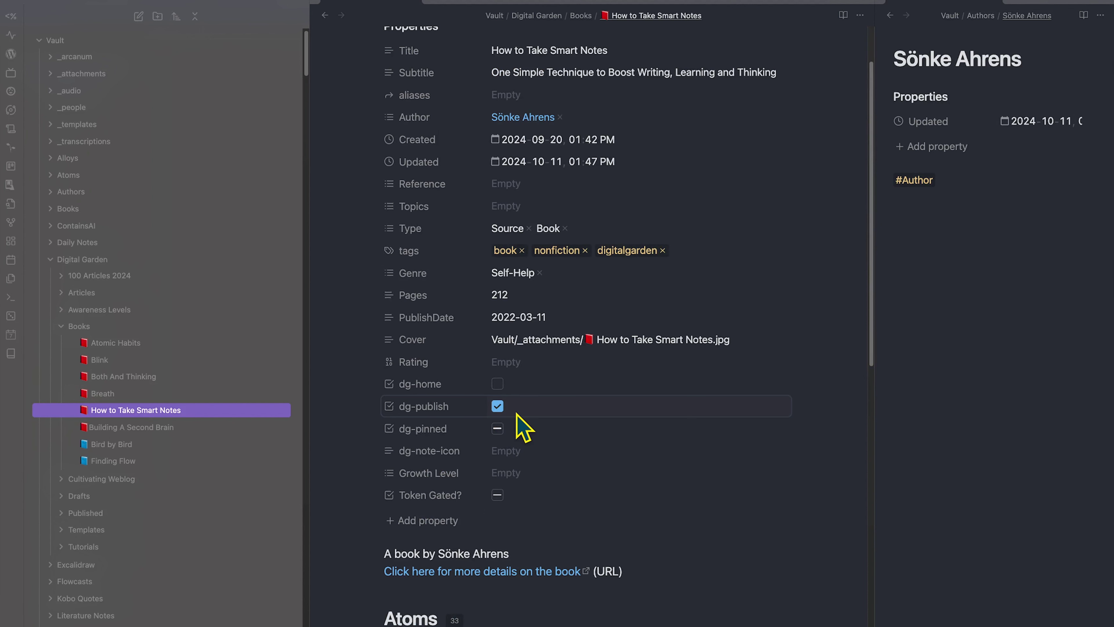
{"action": "key", "text": "super+alt+Right"}
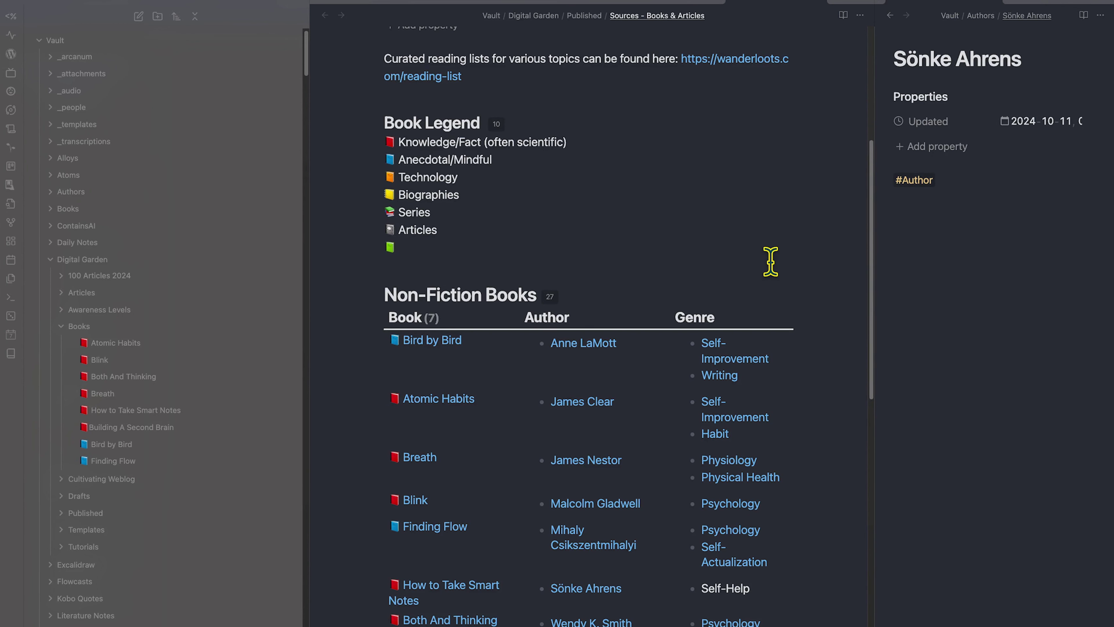
{"action": "scroll", "coordinate": [771, 262], "scroll_direction": "down", "scroll_amount": 1}
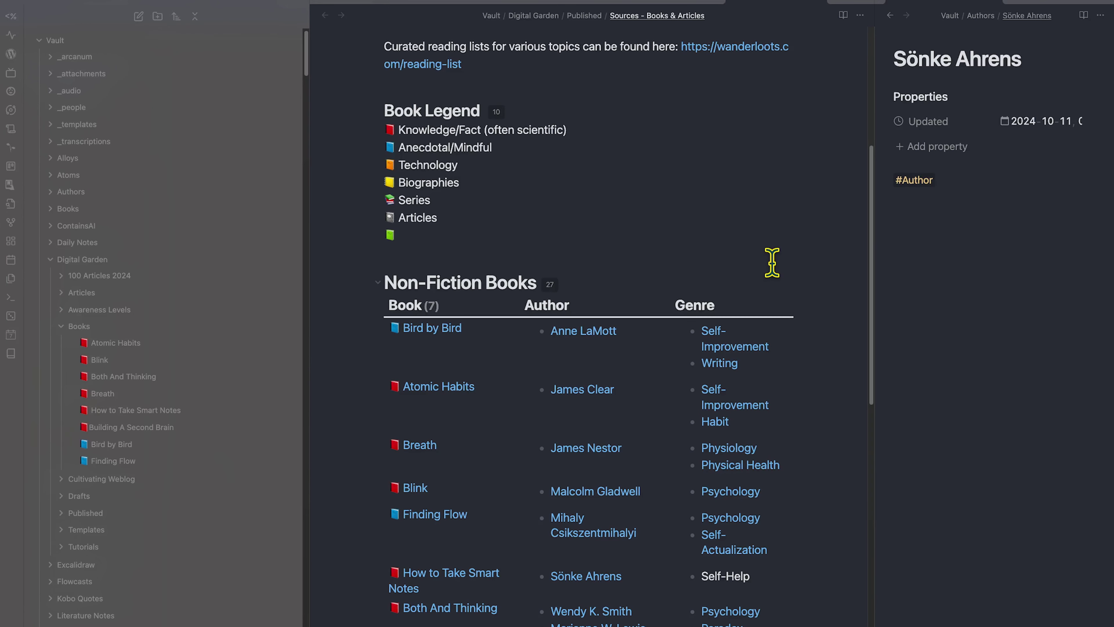